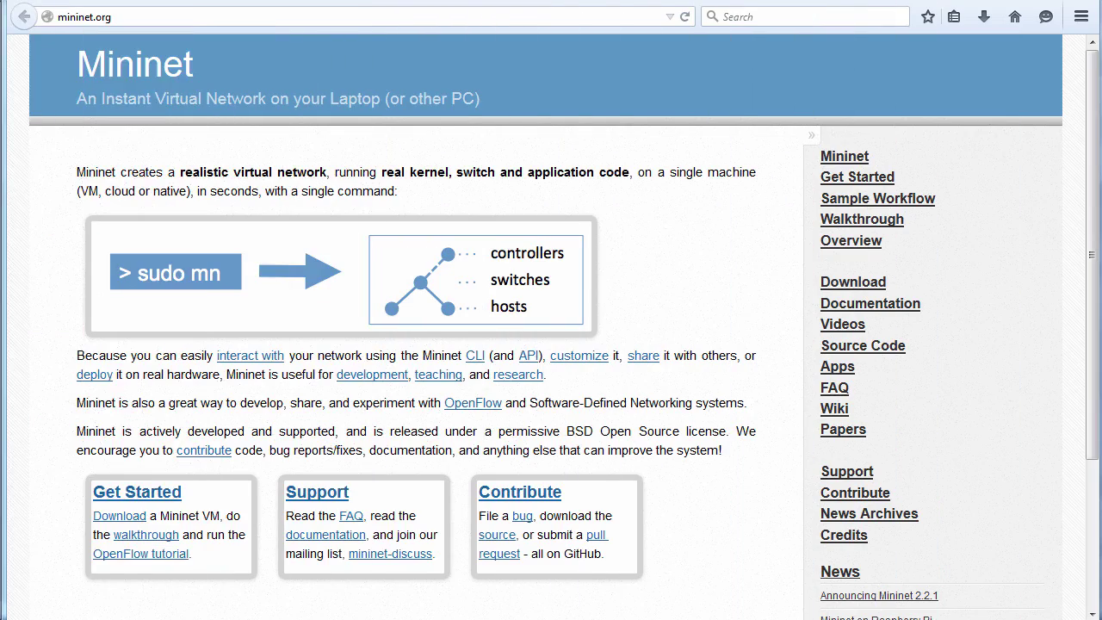
# Highlight the Mininet overview phrases on realistic virtual networks, OpenFlow experimentation, active development and BSD licence.
pyautogui.moveTo(179, 172); pyautogui.dragTo(567, 172)
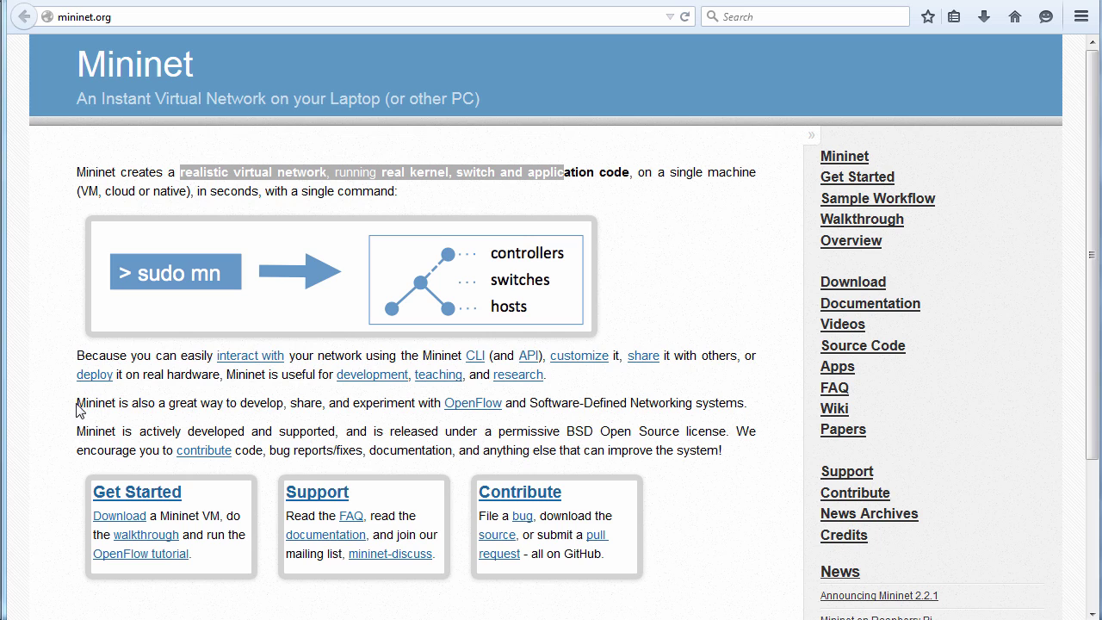
pyautogui.moveTo(77, 403); pyautogui.dragTo(756, 419)
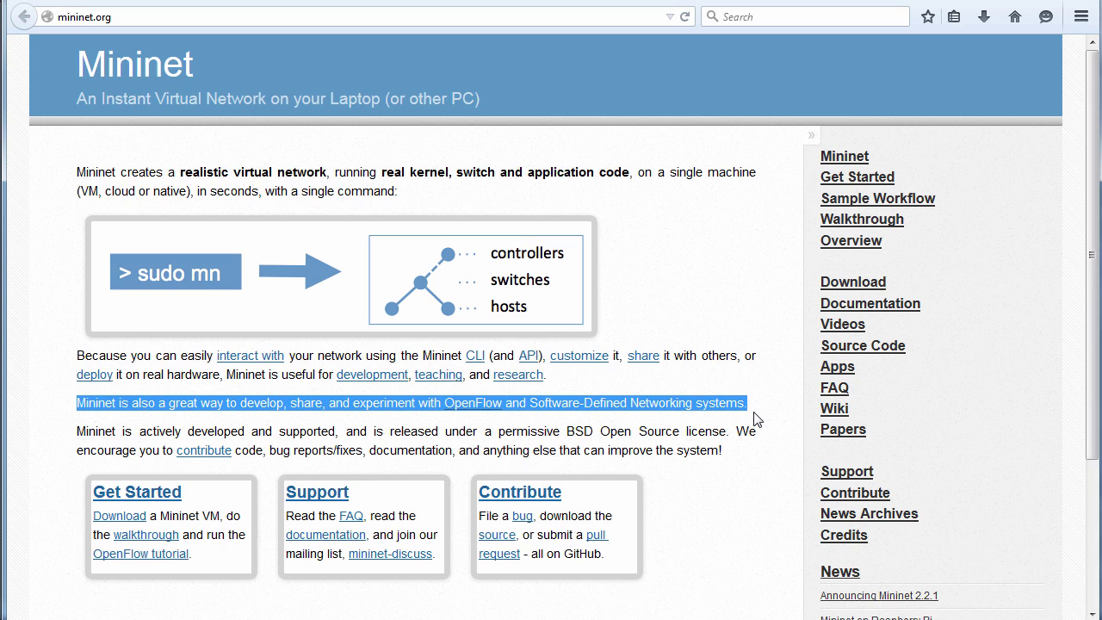
pyautogui.moveTo(188, 431); pyautogui.dragTo(403, 431)
pyautogui.moveTo(579, 438); pyautogui.dragTo(729, 437)
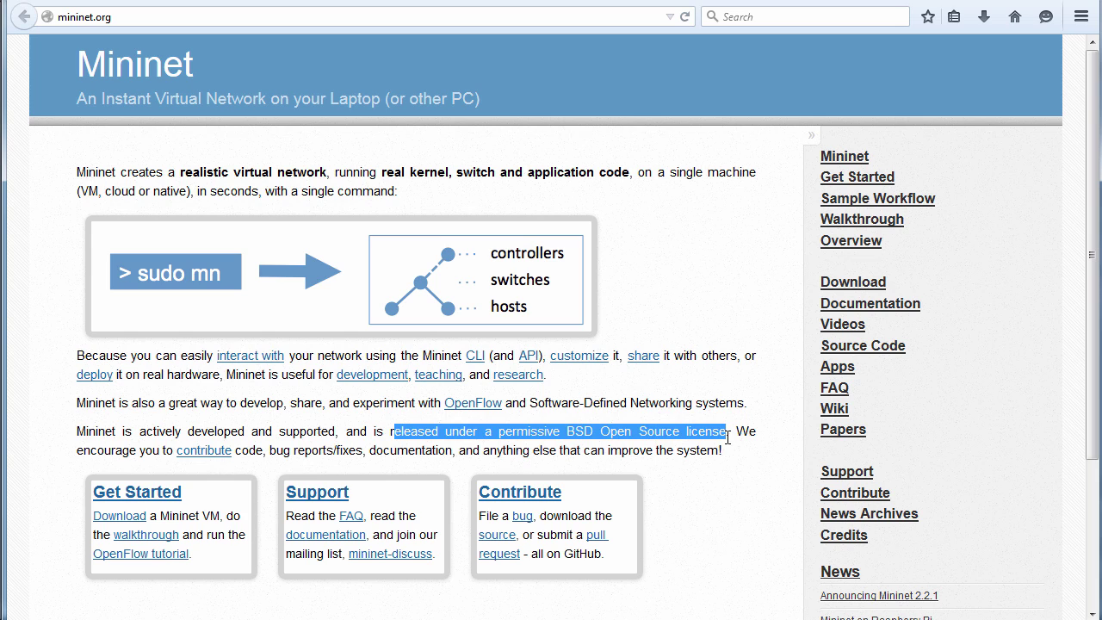
# Download and save the Mininet 2.2.1 Ubuntu 14.04 64-bit VM image zip.
pyautogui.click(131, 13)
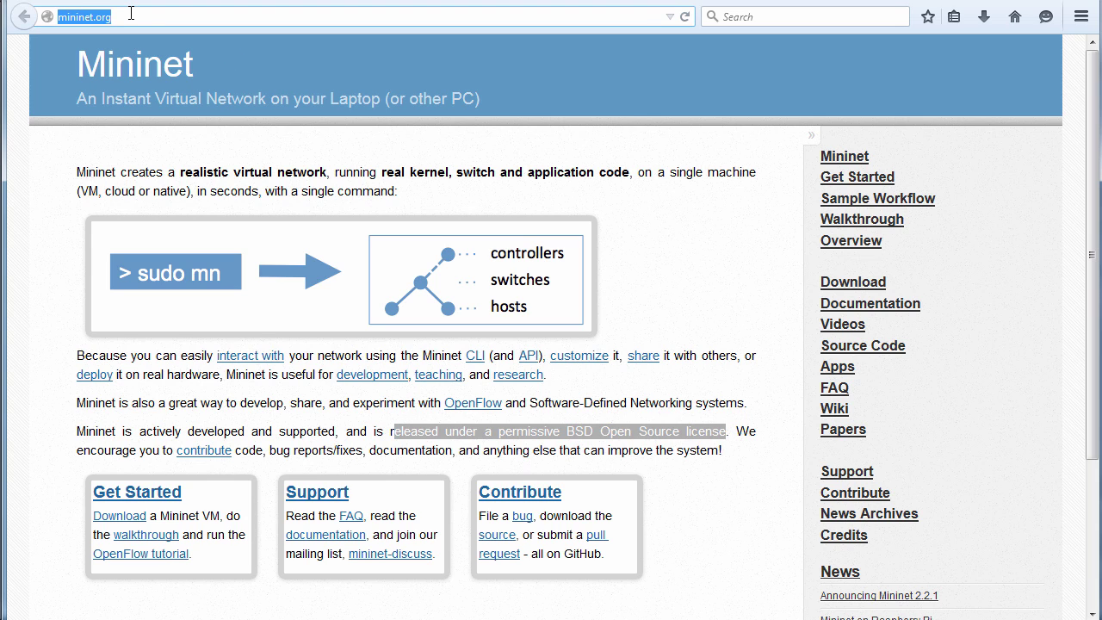
pyautogui.click(864, 285)
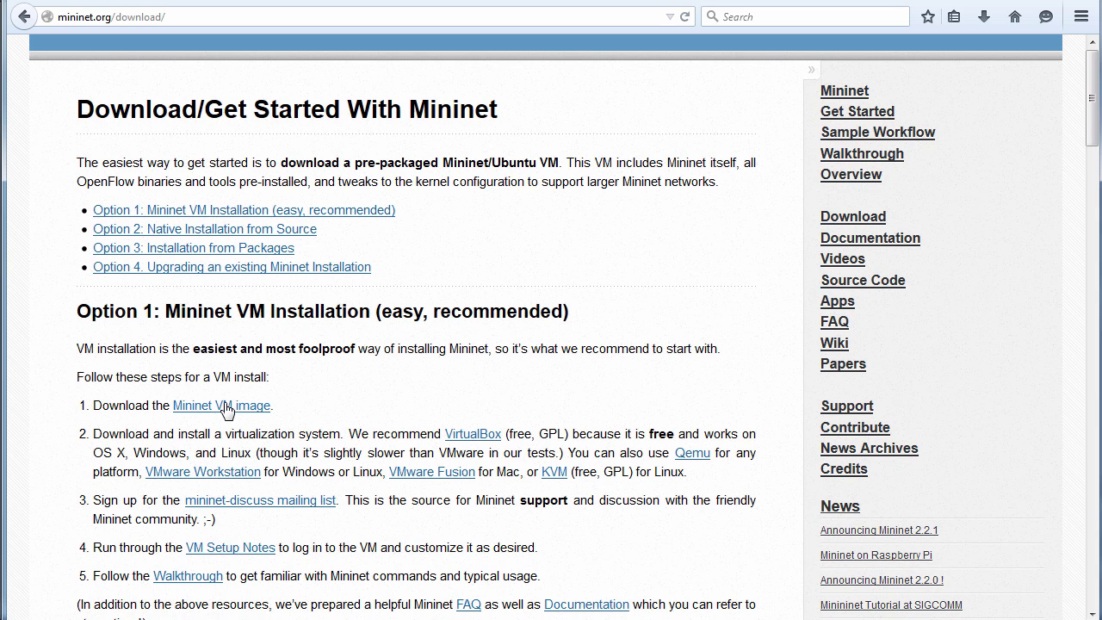
pyautogui.click(226, 407)
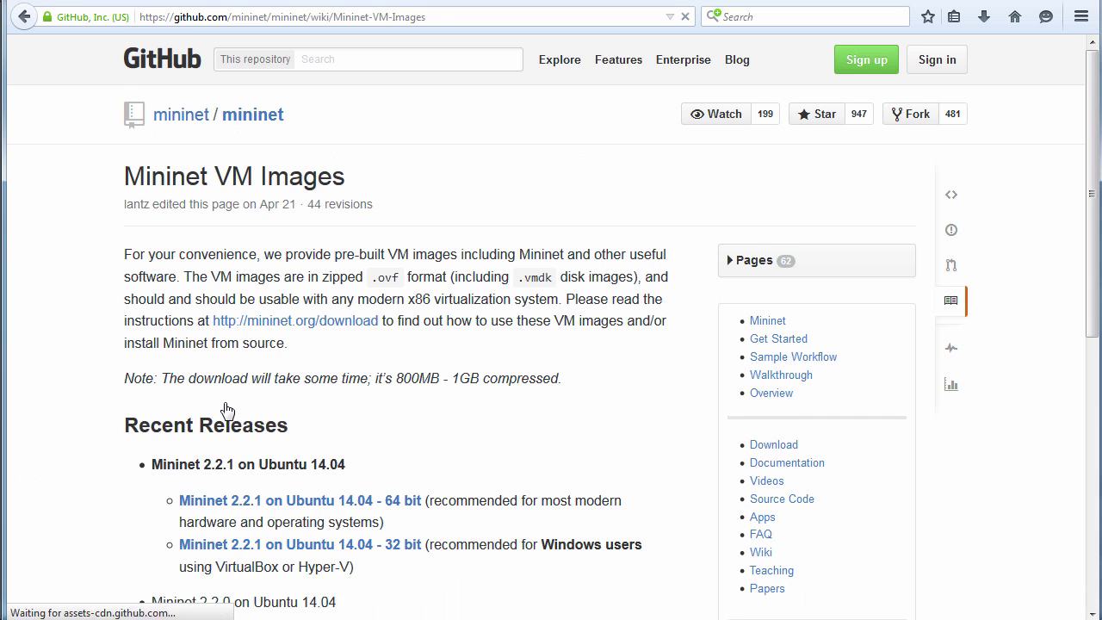
pyautogui.scroll(-3, 226, 405)
pyautogui.scroll(-3, 226, 404)
pyautogui.moveTo(335, 235); pyautogui.dragTo(360, 239)
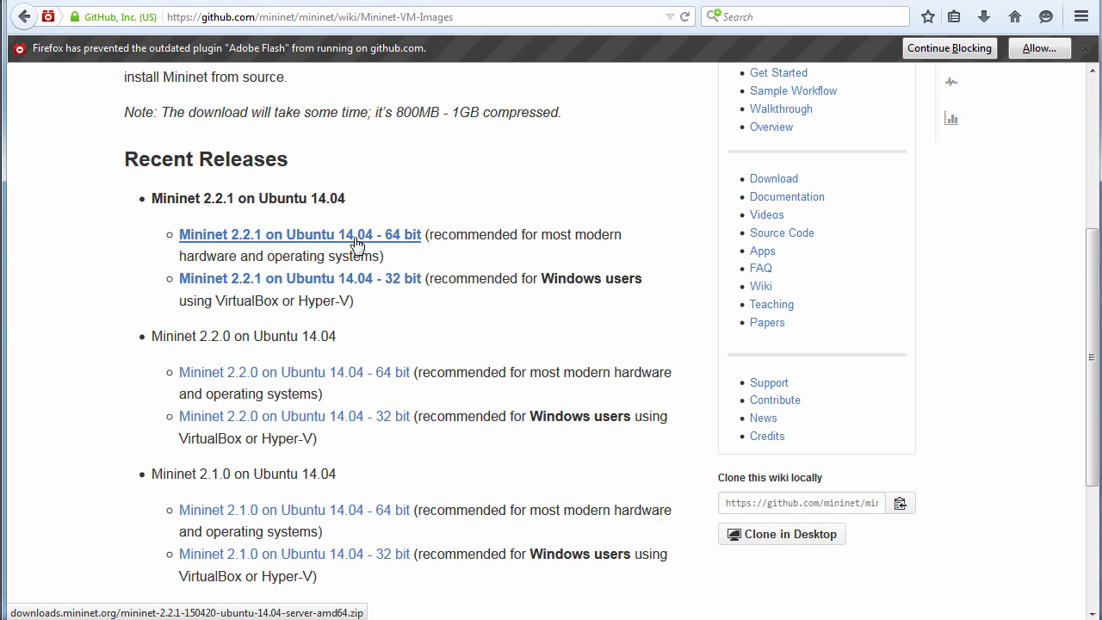
pyautogui.click(356, 244)
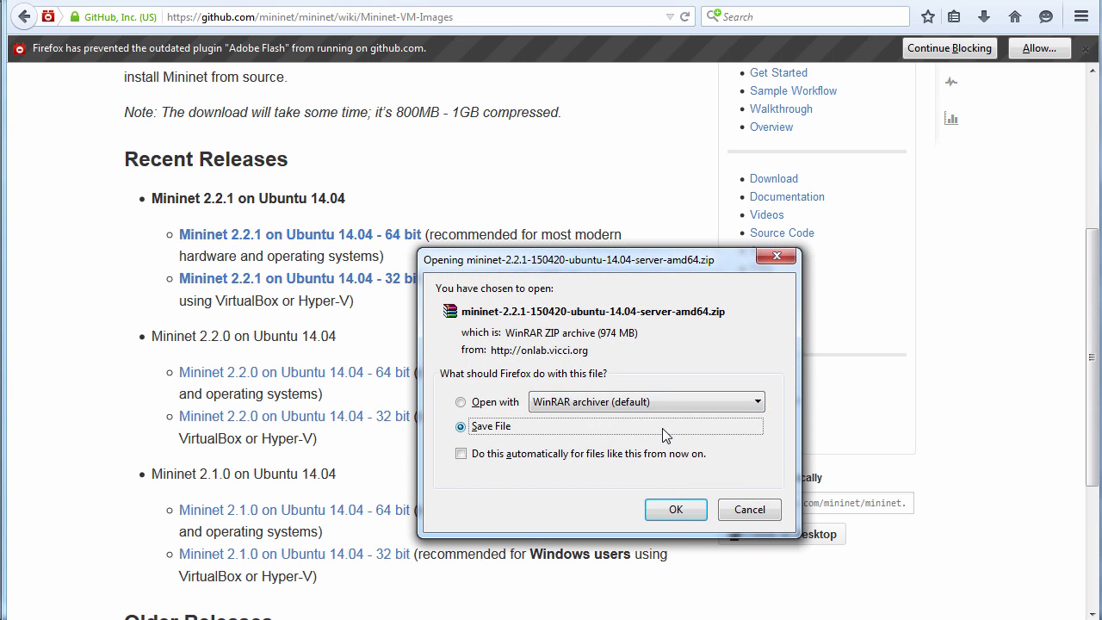
pyautogui.click(674, 508)
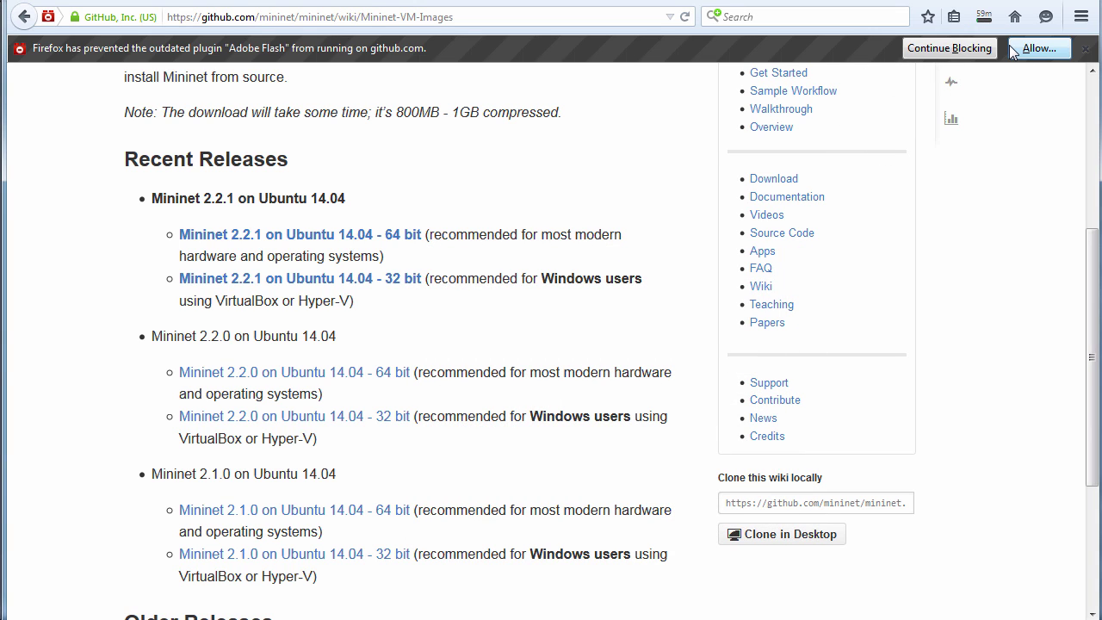
pyautogui.click(608, 2)
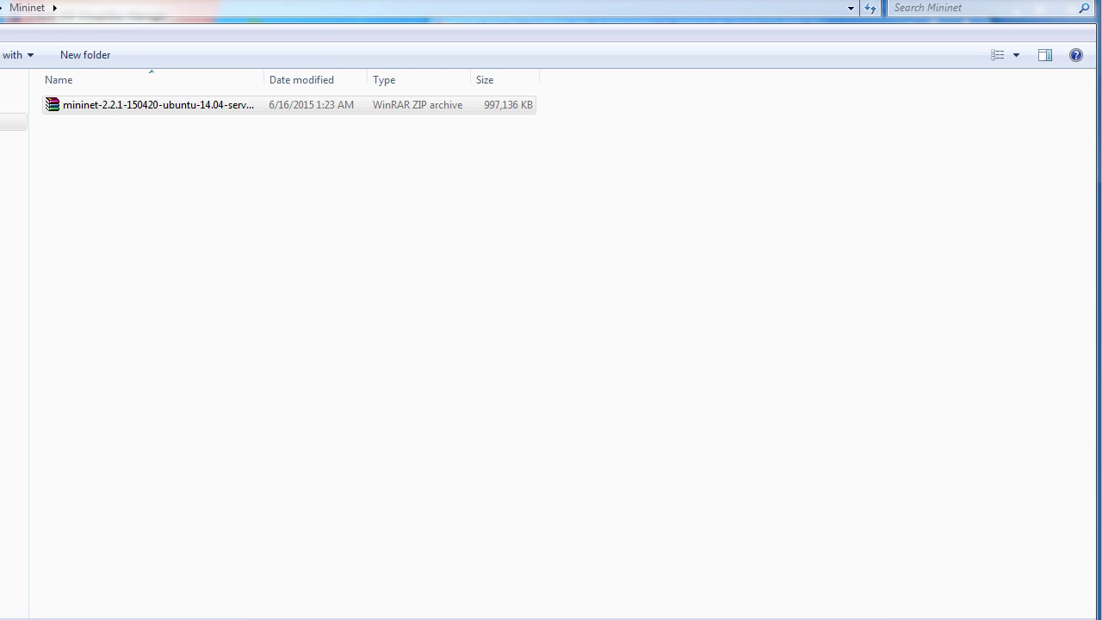
# Extract the downloaded Mininet zip into its own named folder.
pyautogui.moveTo(265, 79); pyautogui.dragTo(388, 80)
pyautogui.rightClick(268, 108)
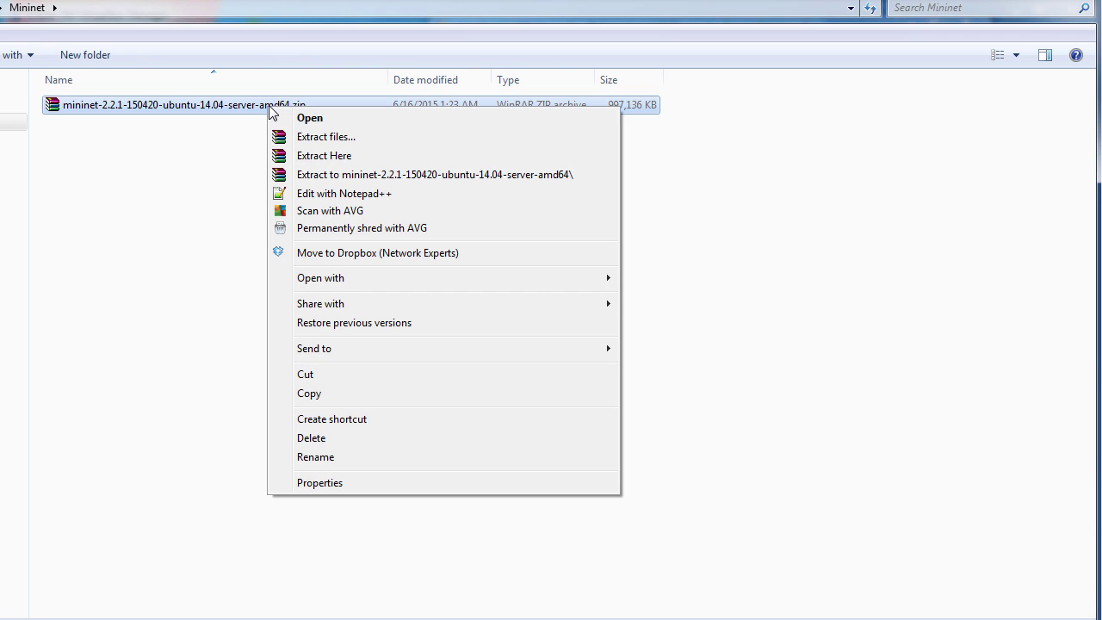
pyautogui.click(320, 173)
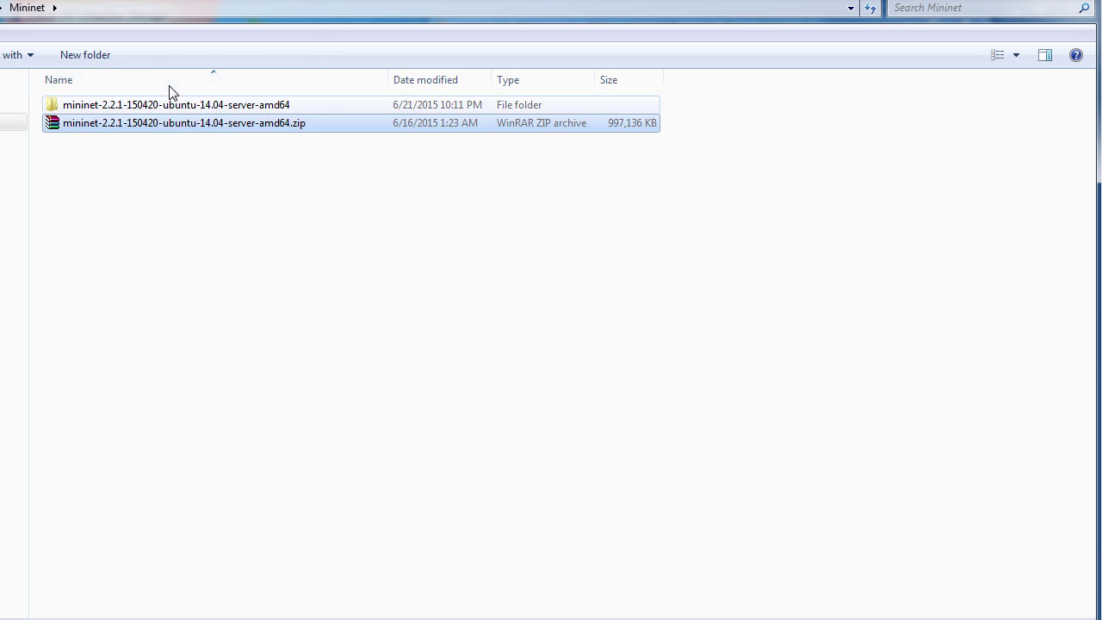
pyautogui.click(181, 105)
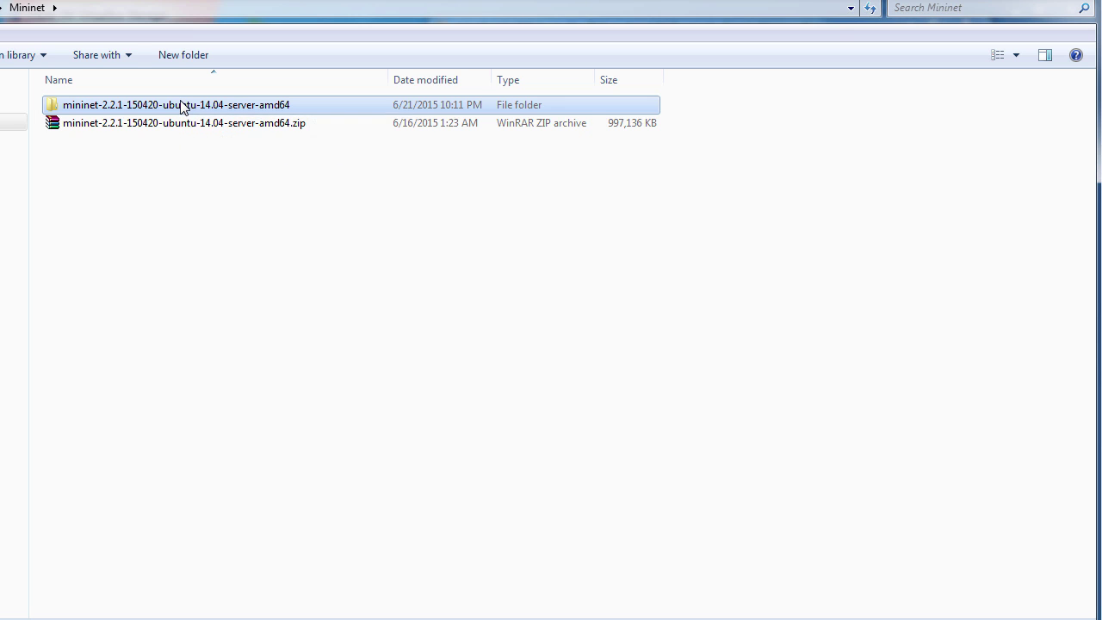
pyautogui.doubleClick(181, 105)
pyautogui.click(188, 109)
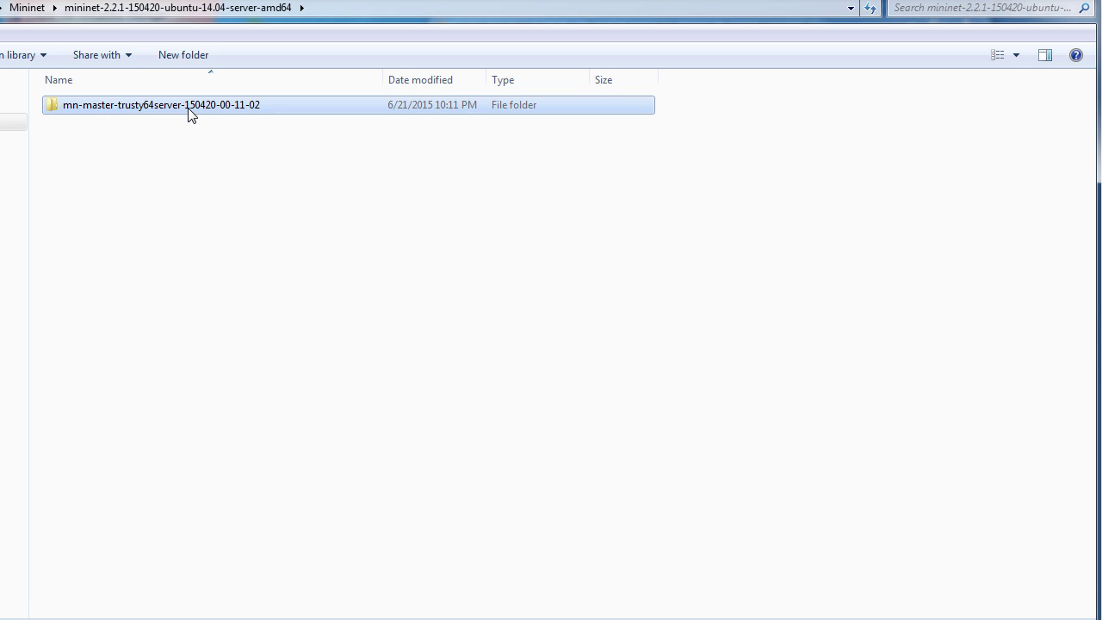
pyautogui.doubleClick(193, 111)
pyautogui.moveTo(263, 86); pyautogui.dragTo(411, 73)
pyautogui.click(316, 113)
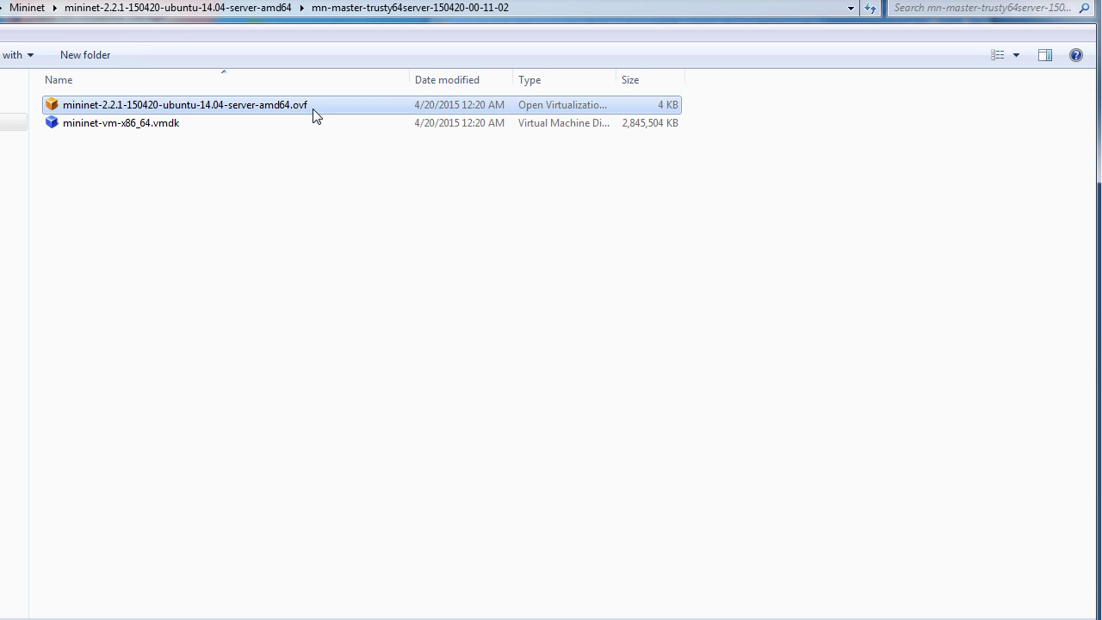
pyautogui.click(206, 132)
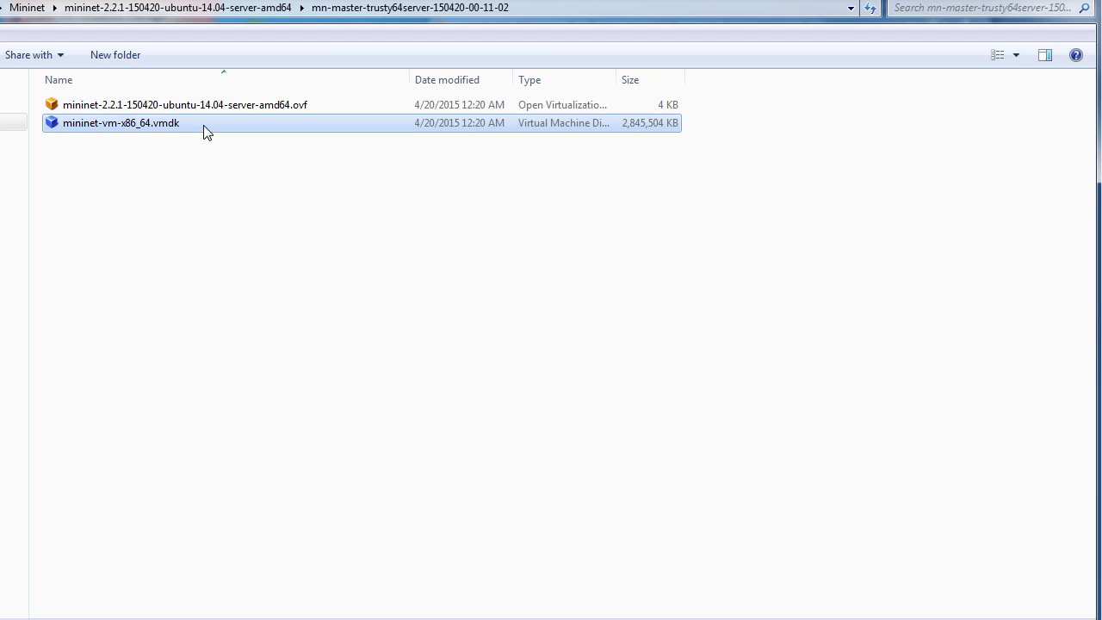
pyautogui.click(198, 109)
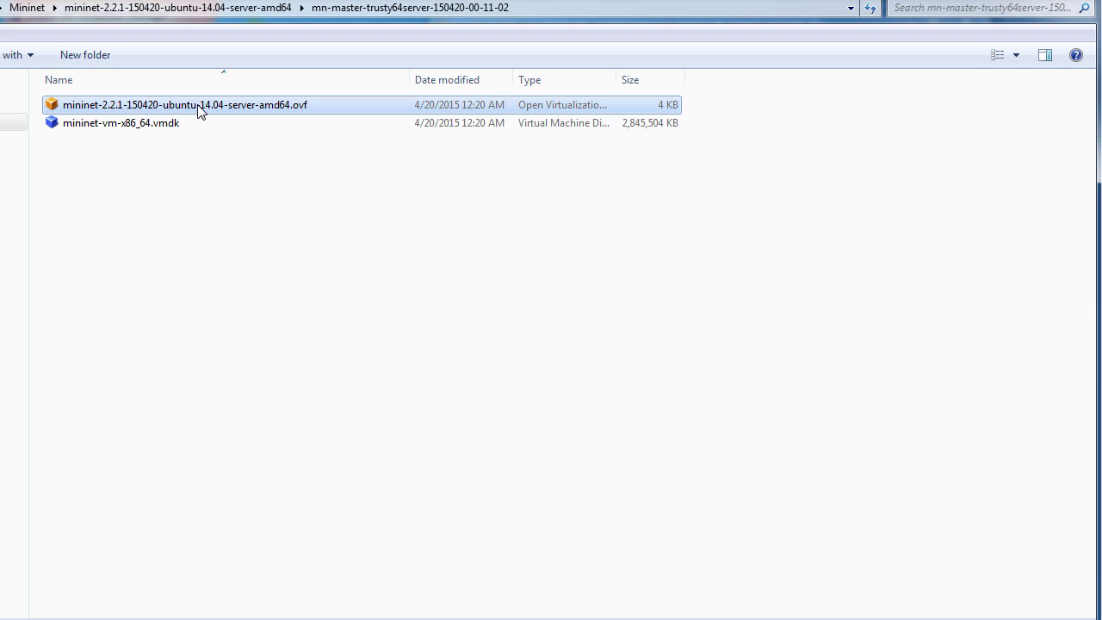
pyautogui.doubleClick(199, 109)
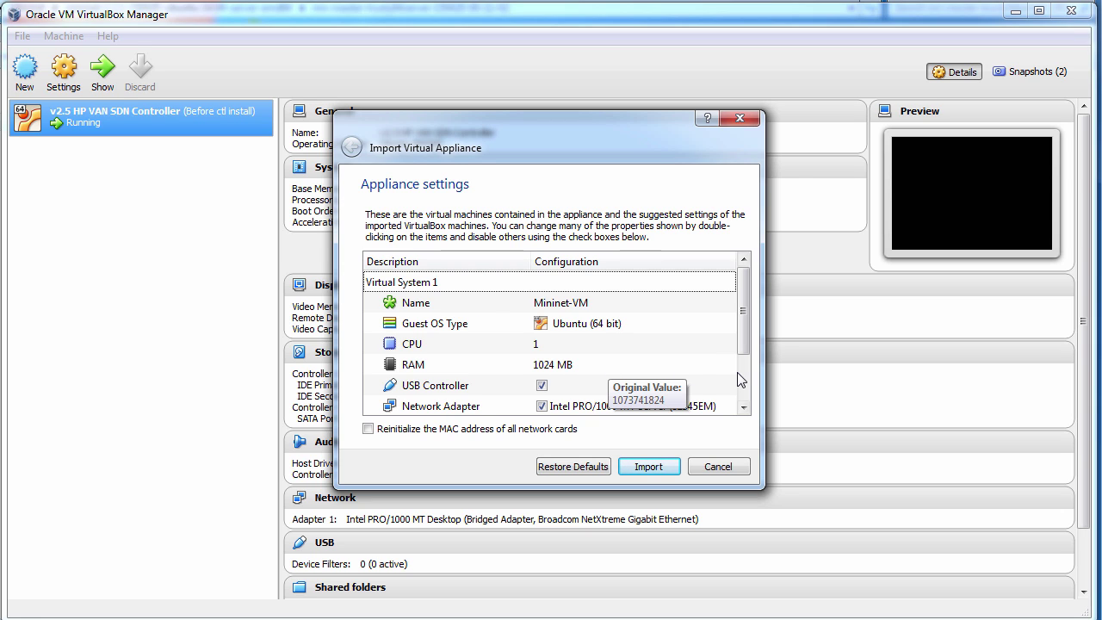
# Edit the Virtual Disk Image path and import the Mininet-VM appliance with 1 CPU and 1024 MB RAM.
pyautogui.scroll(-1, 739, 379)
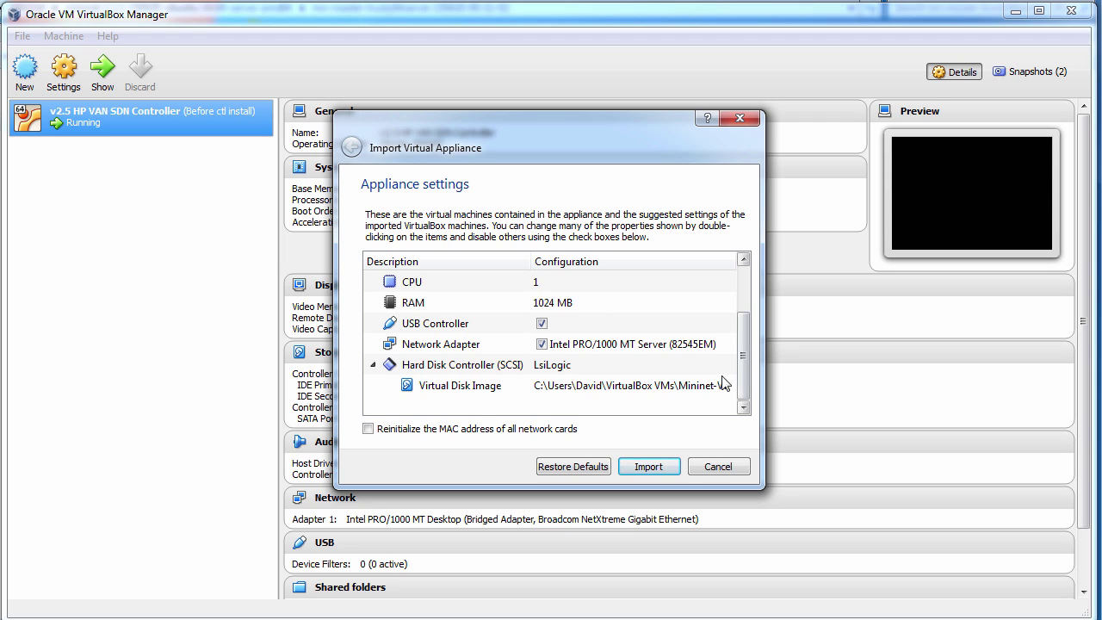
pyautogui.doubleClick(608, 388)
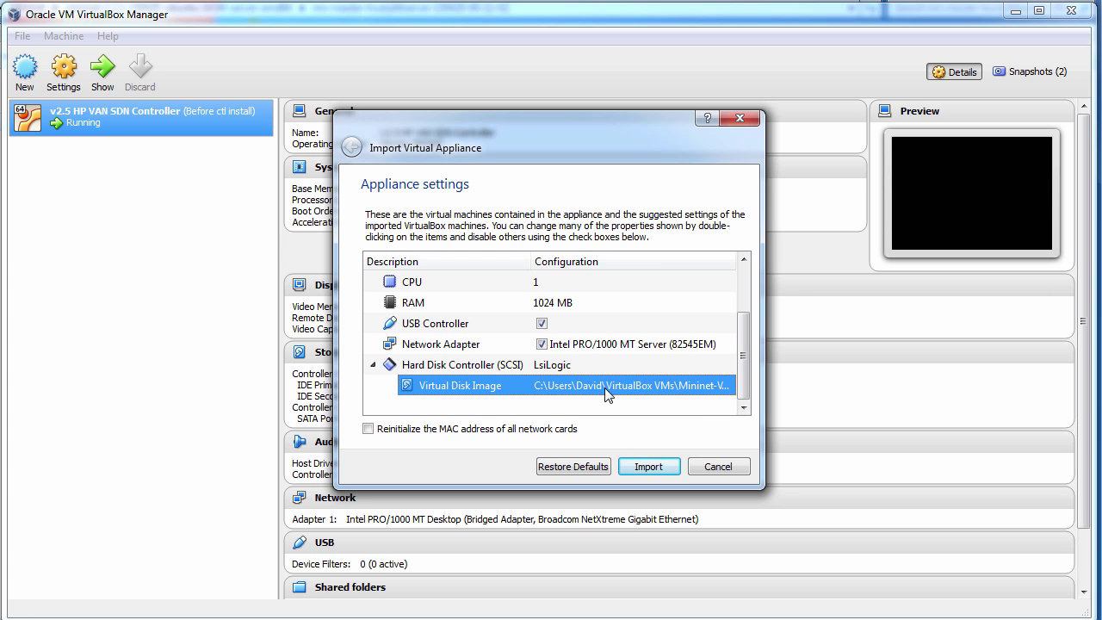
pyautogui.press('Home')
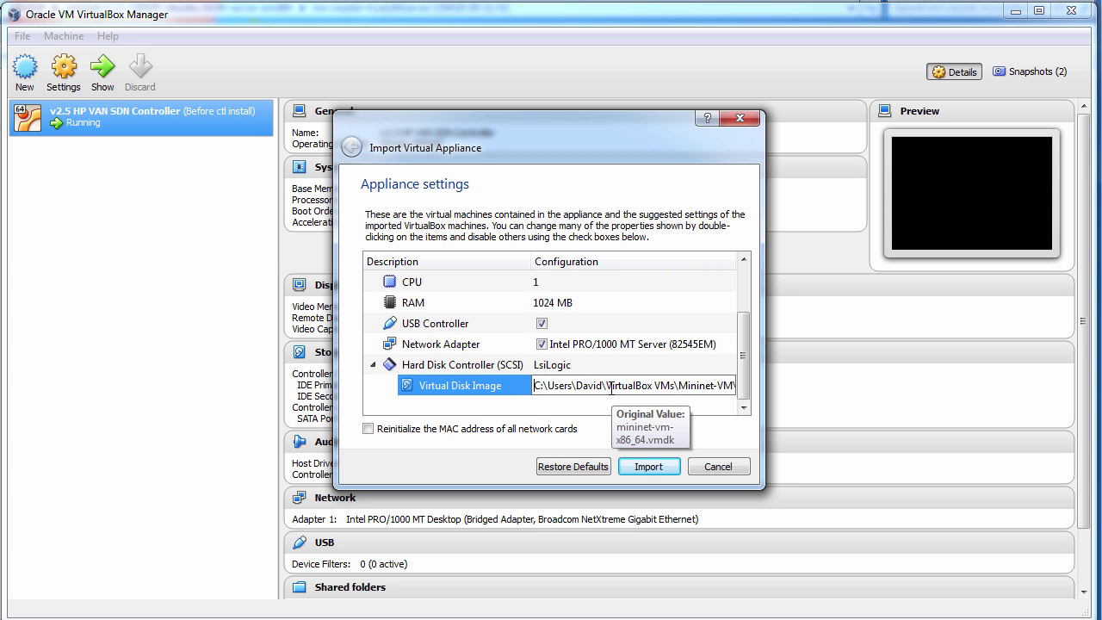
pyautogui.click(648, 467)
pyautogui.click(648, 467)
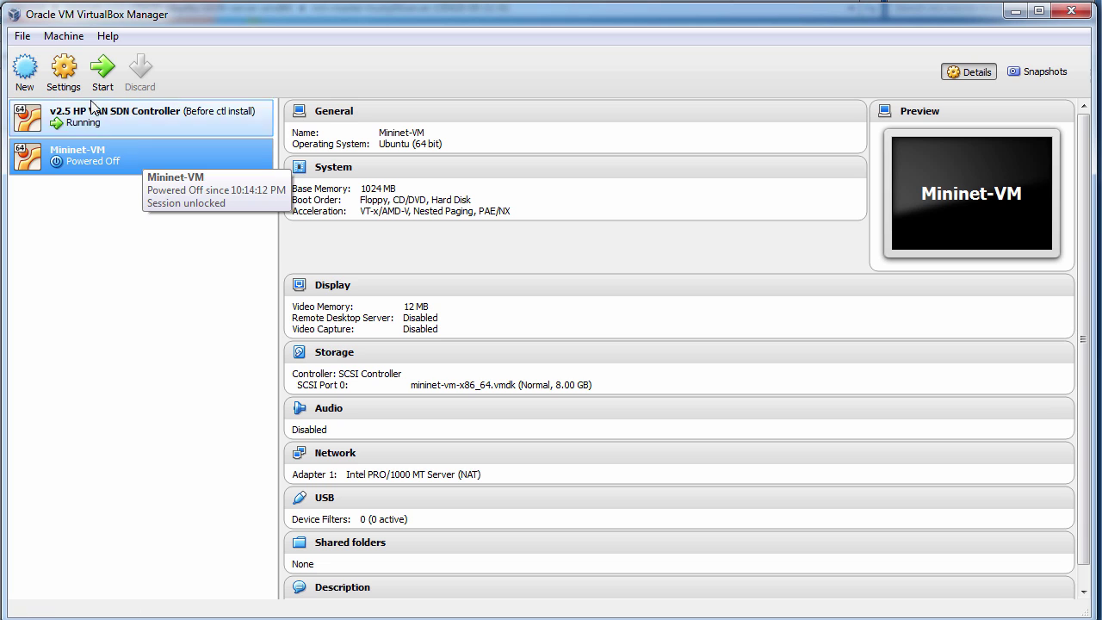
# Attach Mininet-VM's network adapter 1 as a Bridged Adapter.
pyautogui.click(65, 78)
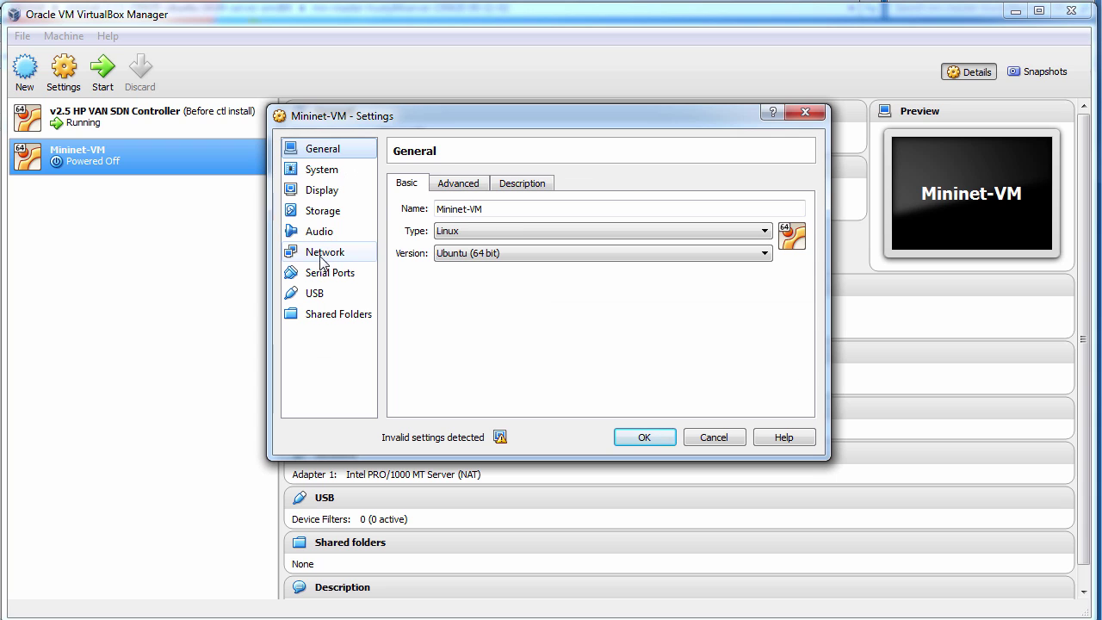
pyautogui.click(323, 255)
pyautogui.click(525, 231)
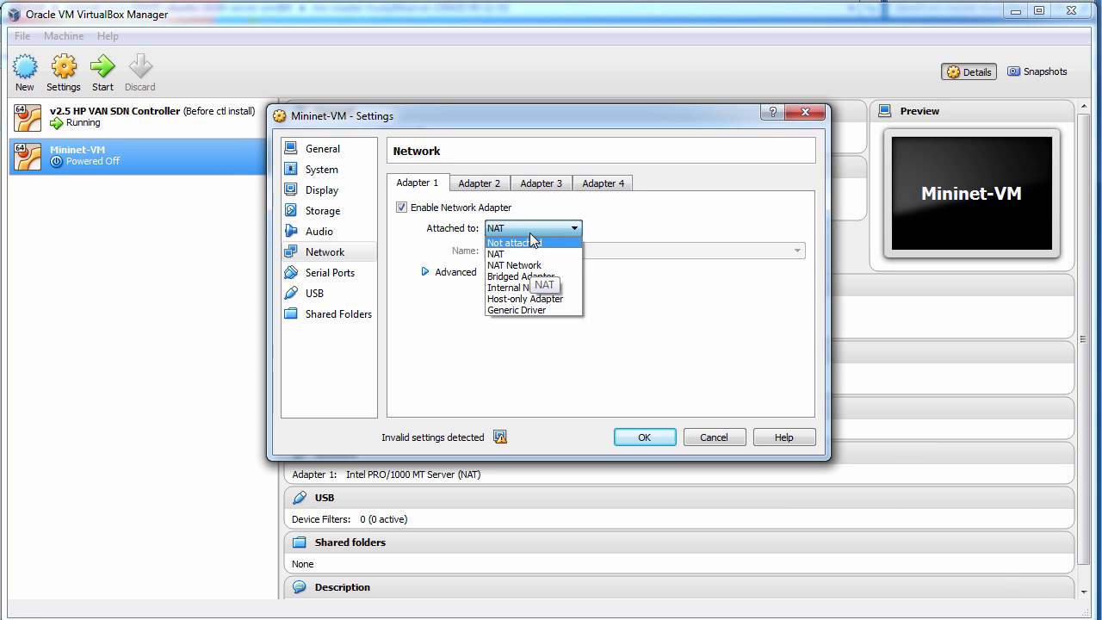
pyautogui.click(548, 277)
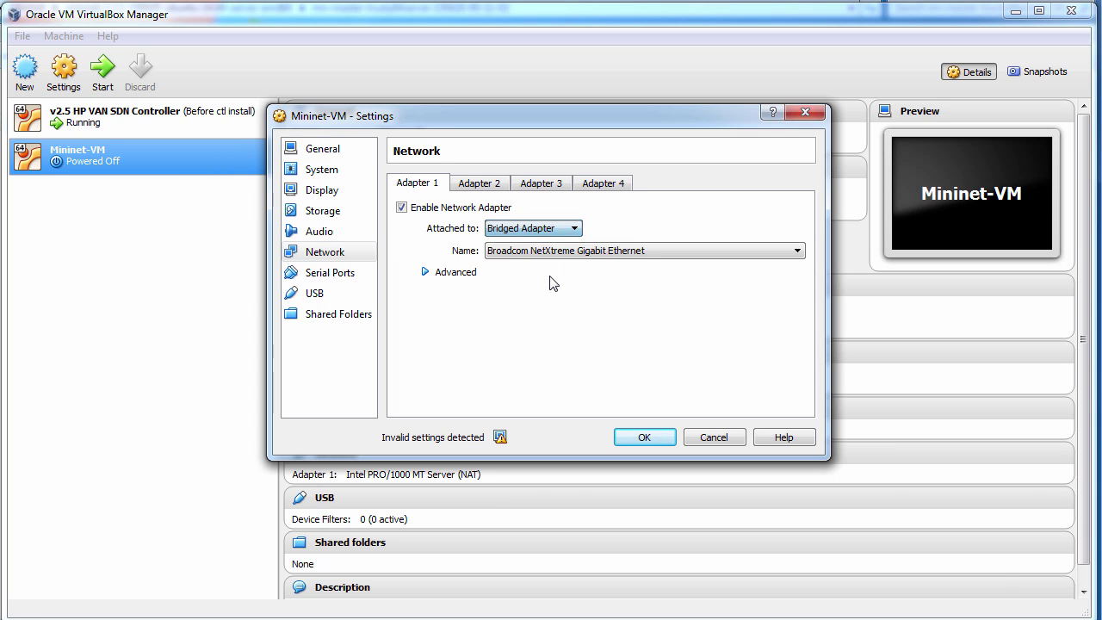
pyautogui.click(484, 187)
pyautogui.click(444, 184)
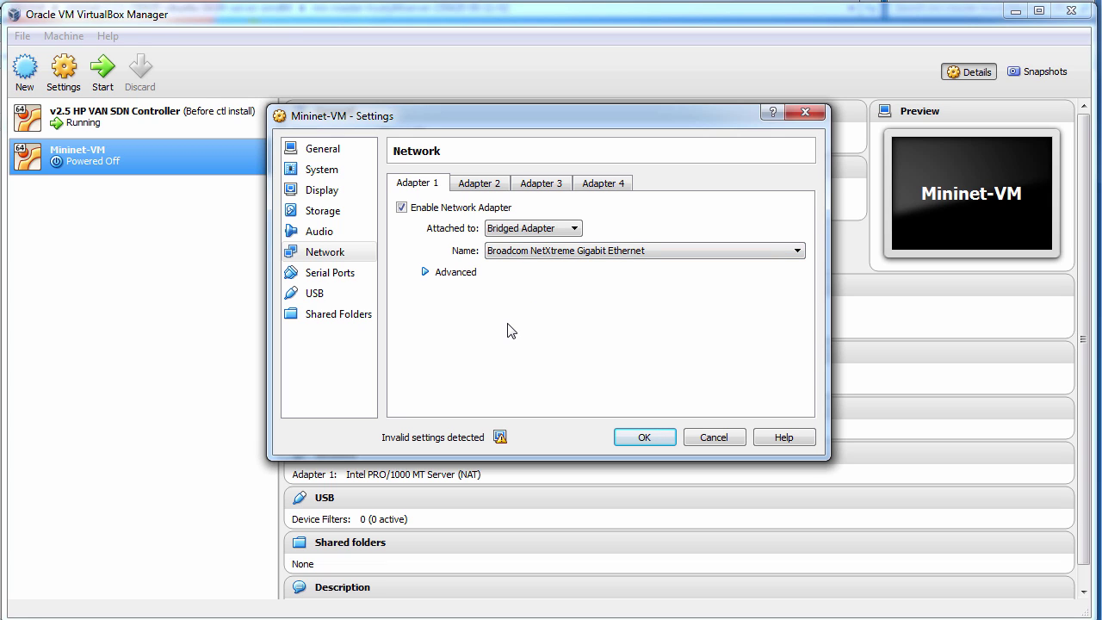
# Raise Mininet-VM's video memory to 22 MB and save the settings.
pyautogui.moveTo(500, 439)
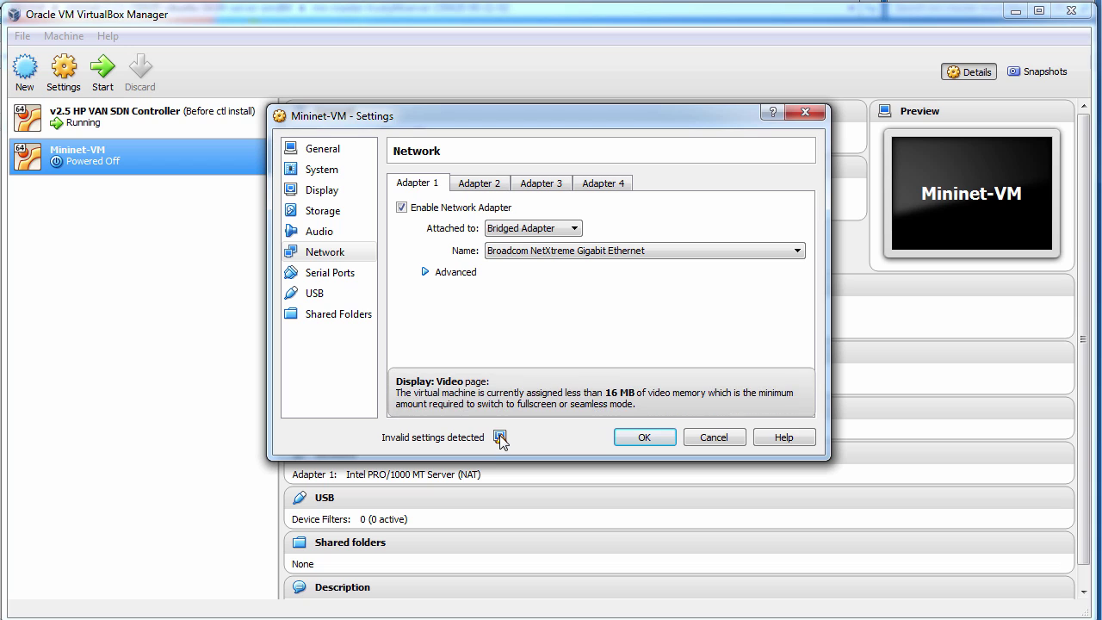
pyautogui.click(321, 190)
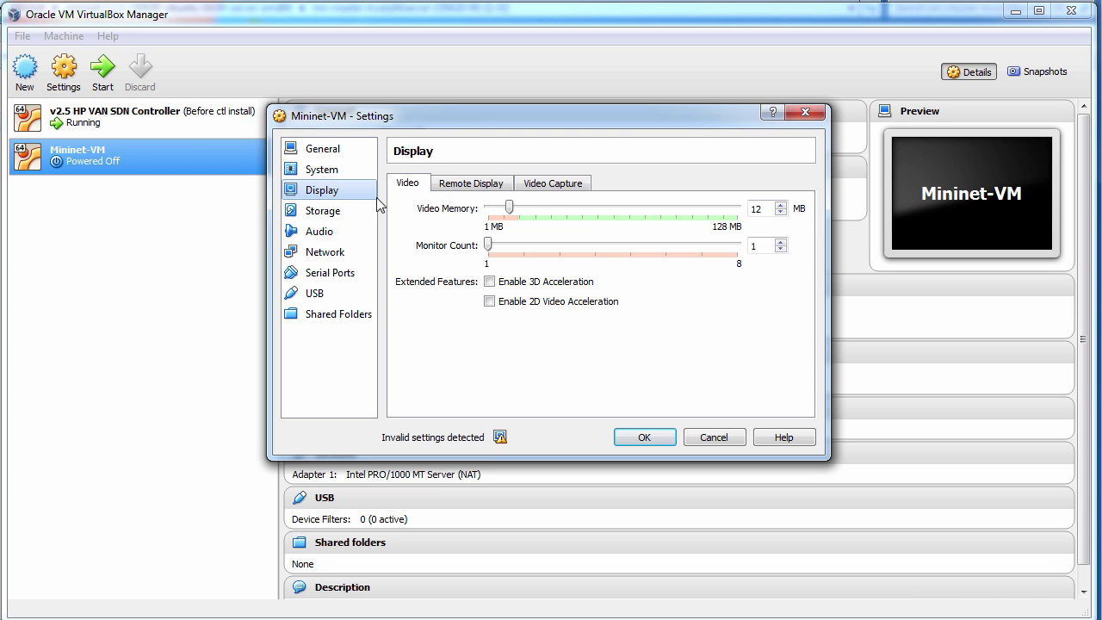
pyautogui.moveTo(509, 207); pyautogui.dragTo(530, 207)
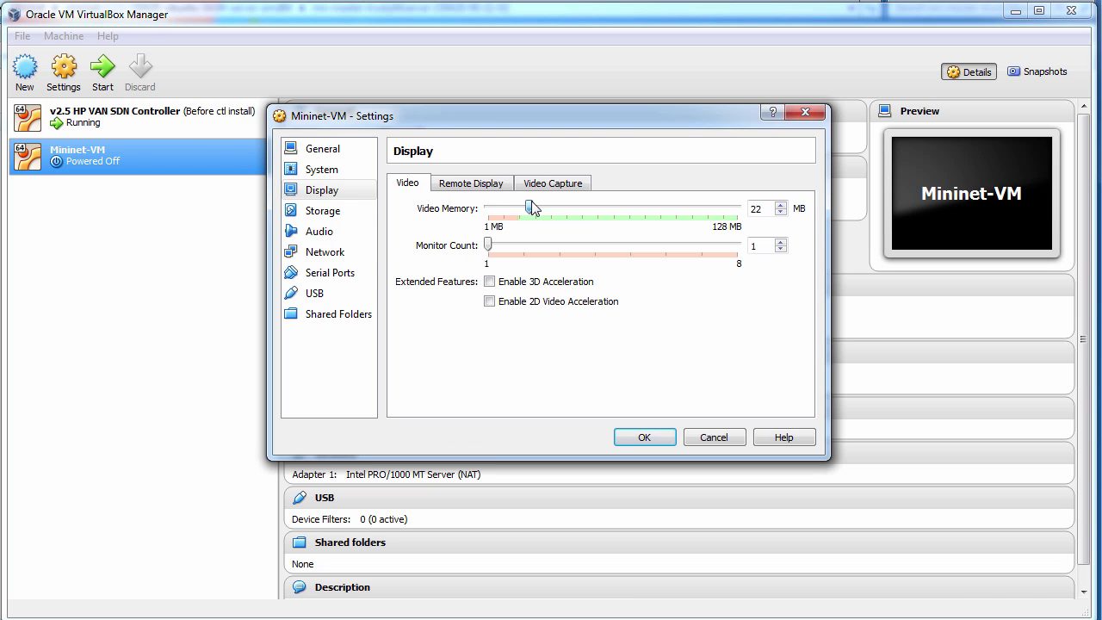
pyautogui.click(314, 151)
pyautogui.click(640, 437)
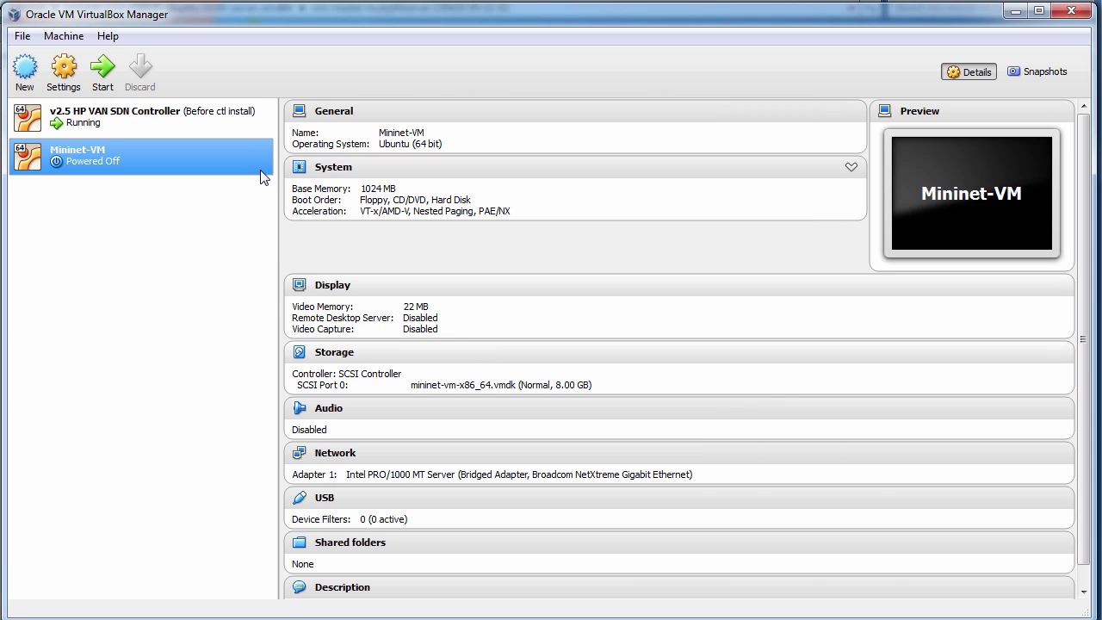
# Recheck Mininet-VM's settings, keep them, and start the virtual machine.
pyautogui.click(71, 77)
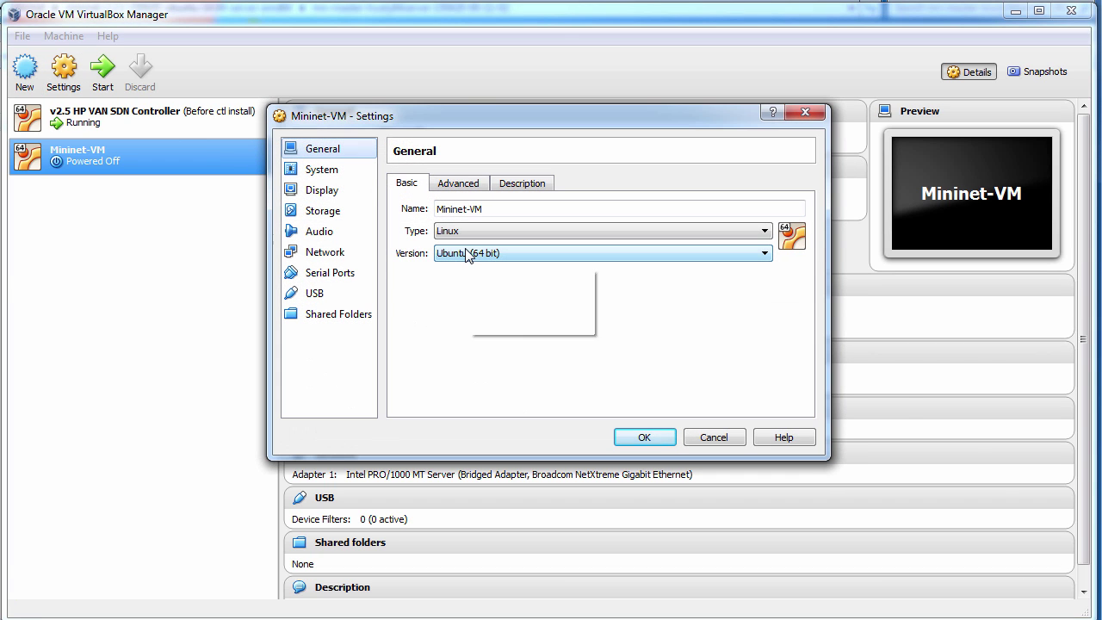
pyautogui.click(637, 439)
pyautogui.click(101, 74)
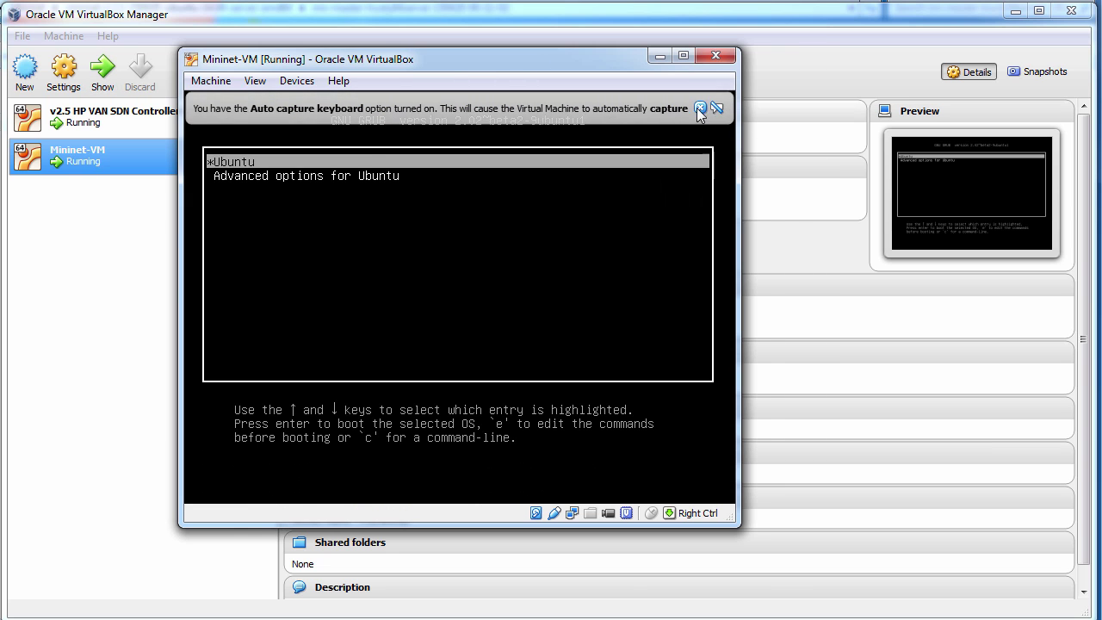
# Log in to Mininet-VM as mininet and run ifconfig to see eth0 at 192.168.56.67.
pyautogui.click(700, 108)
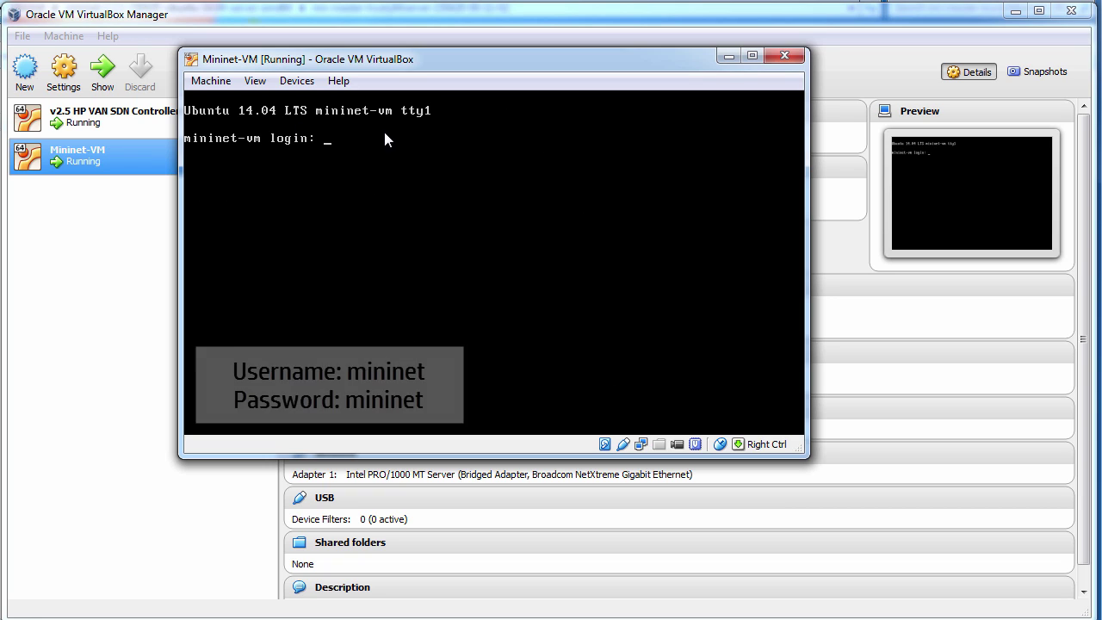
pyautogui.write('mininet')
pyautogui.press('Return')
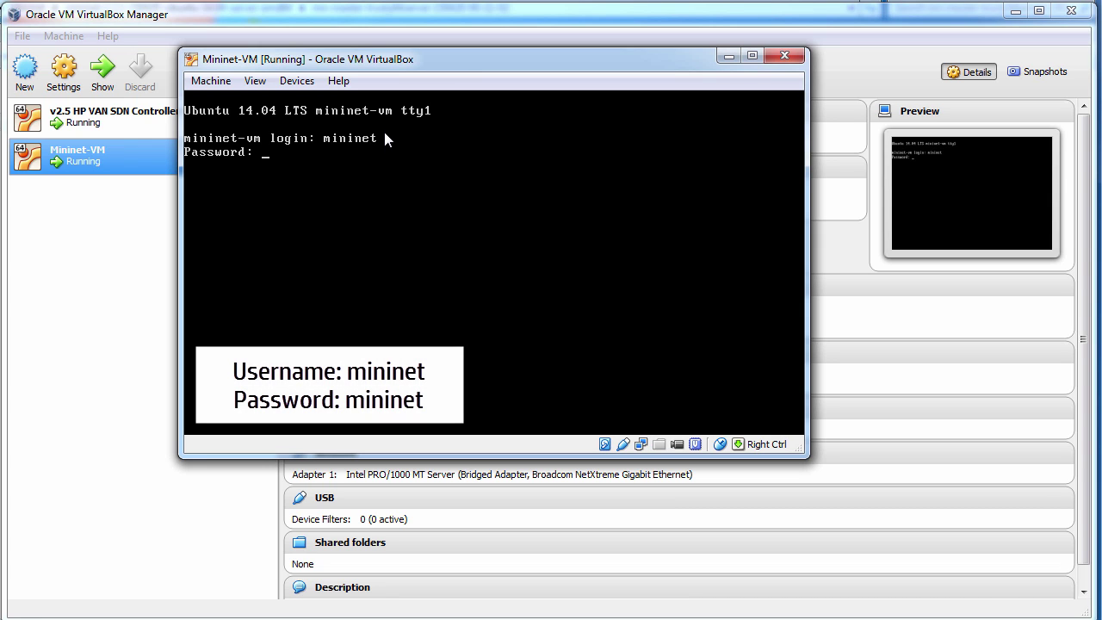
pyautogui.write('mininet')
pyautogui.press('Return')
pyautogui.write('ifconfig')
pyautogui.press('Return')
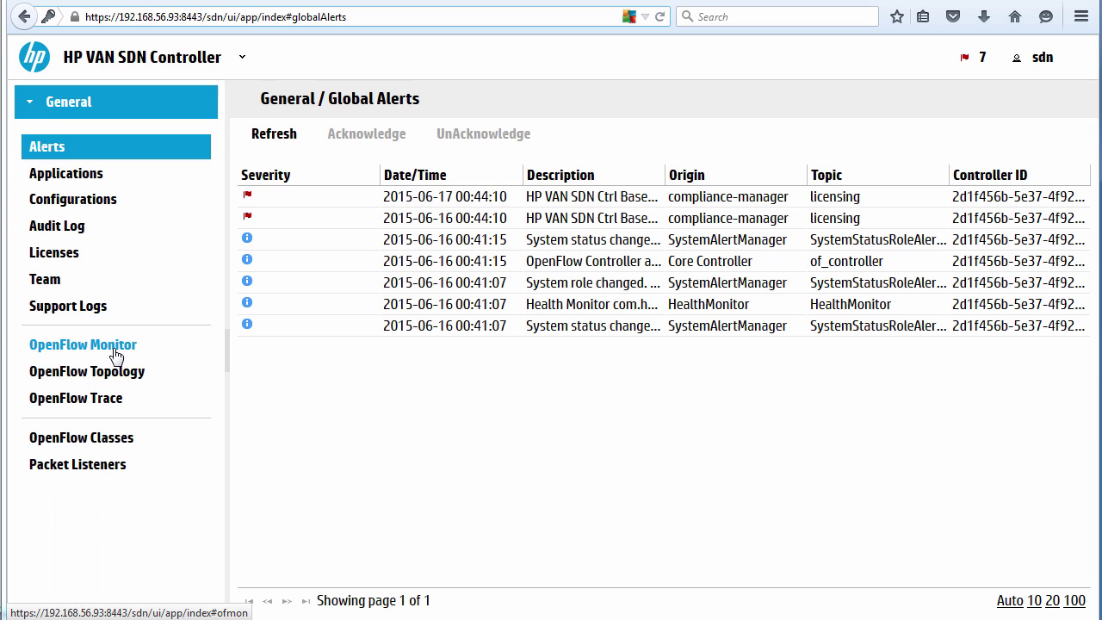
# Check the OpenFlow Monitor and Topology pages, note the controller IP, and return to the empty Monitor.
pyautogui.click(116, 355)
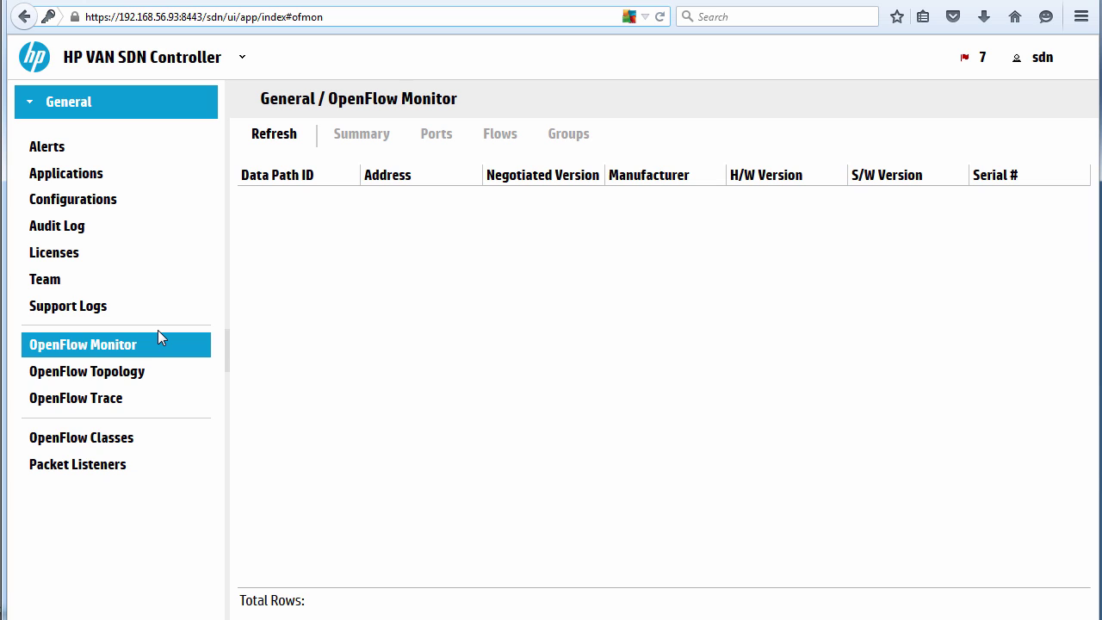
pyautogui.click(125, 378)
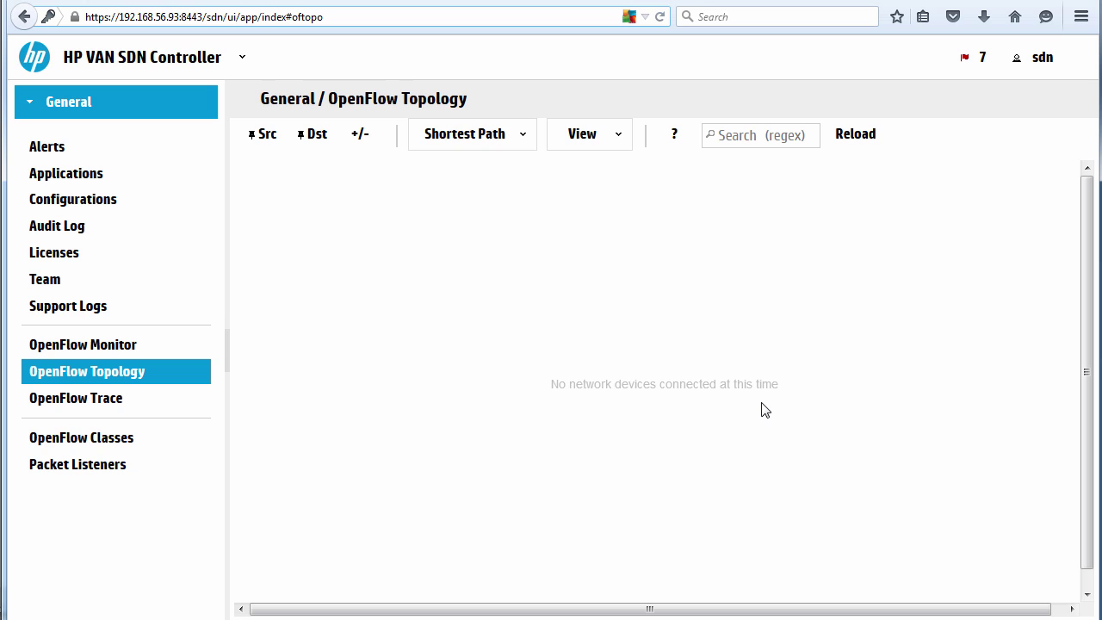
pyautogui.moveTo(116, 16); pyautogui.dragTo(179, 17)
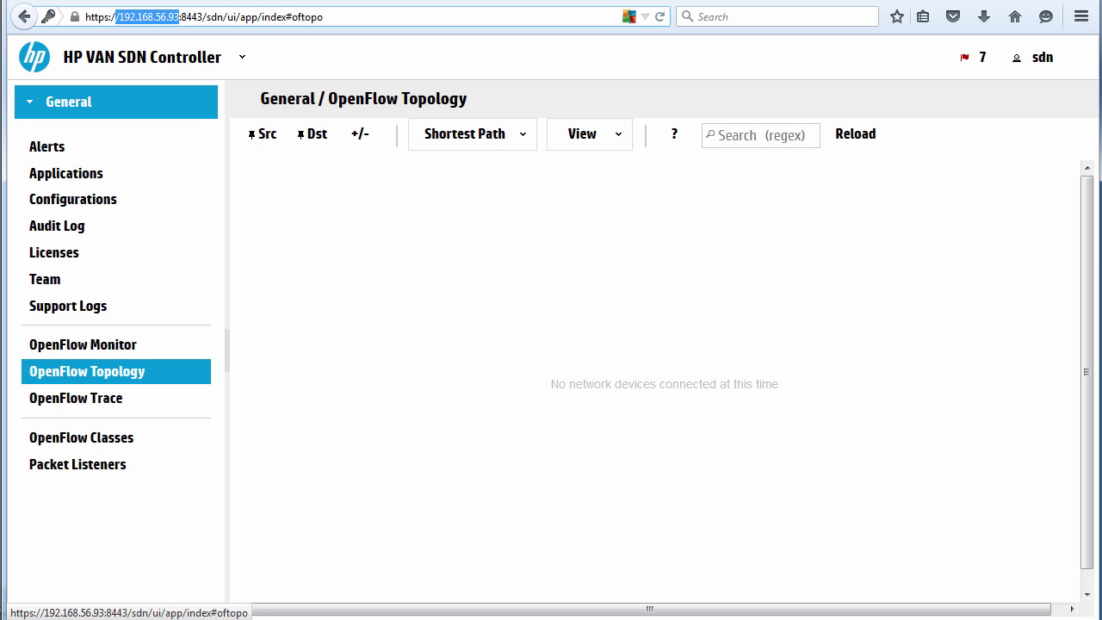
pyautogui.click(93, 353)
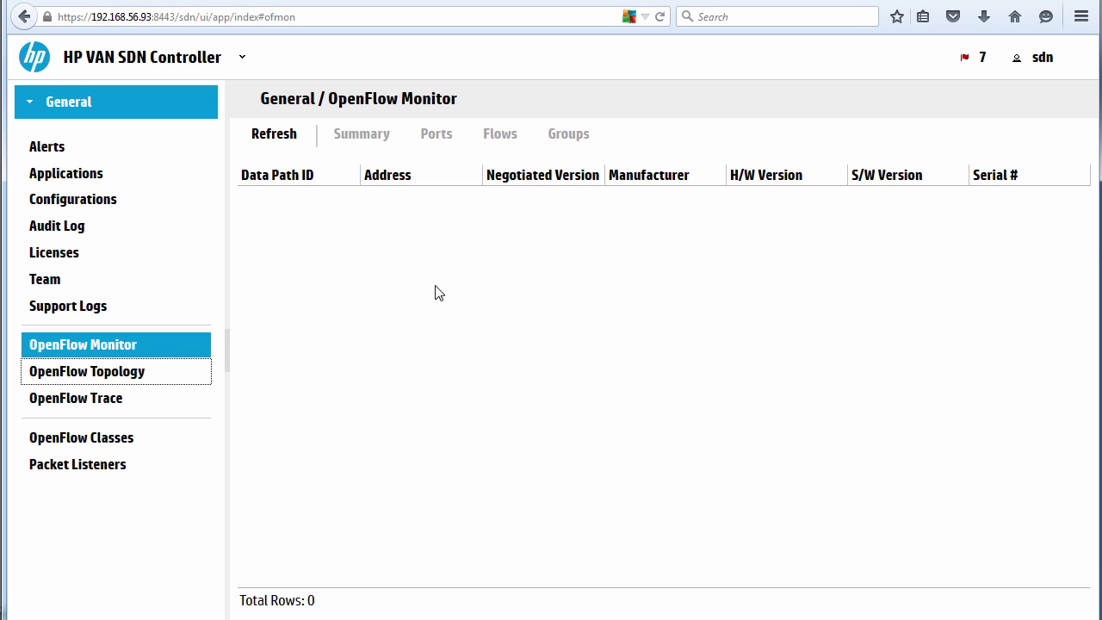
# Run sudo mn --controller=remote,ip=192.168.56.93 --topo=linear,4 --mac, then reload the controller's monitor.
pyautogui.hotkey('alt', 'Tab')
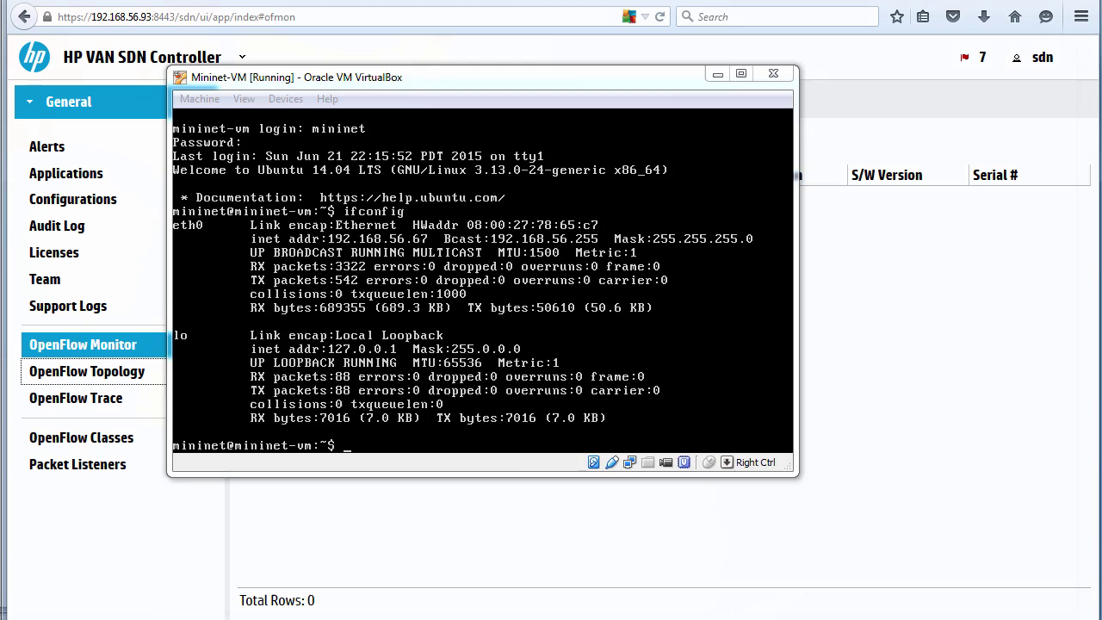
pyautogui.write('sudo mn')
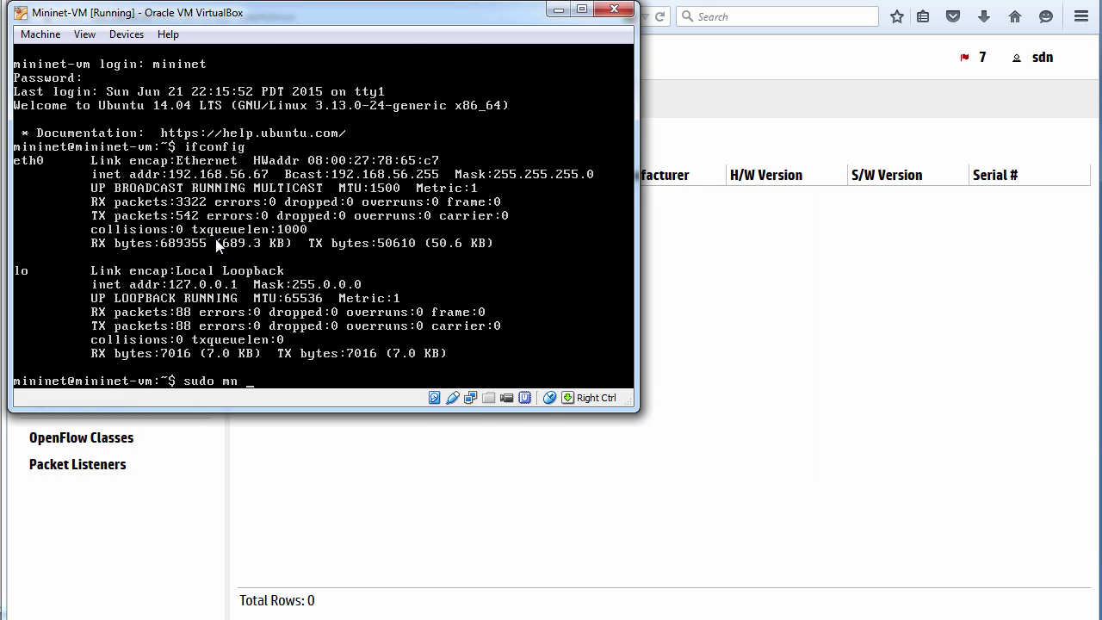
pyautogui.write(' --controller=remote,ip=192.16')
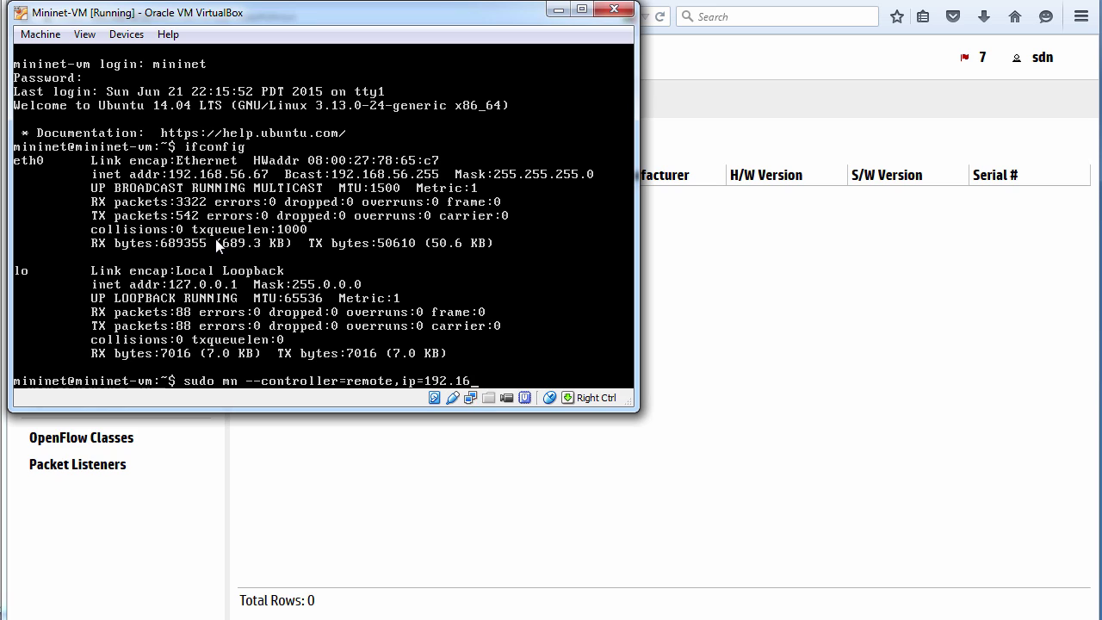
pyautogui.write('8.56.93')
pyautogui.moveTo(230, 16); pyautogui.dragTo(240, 46)
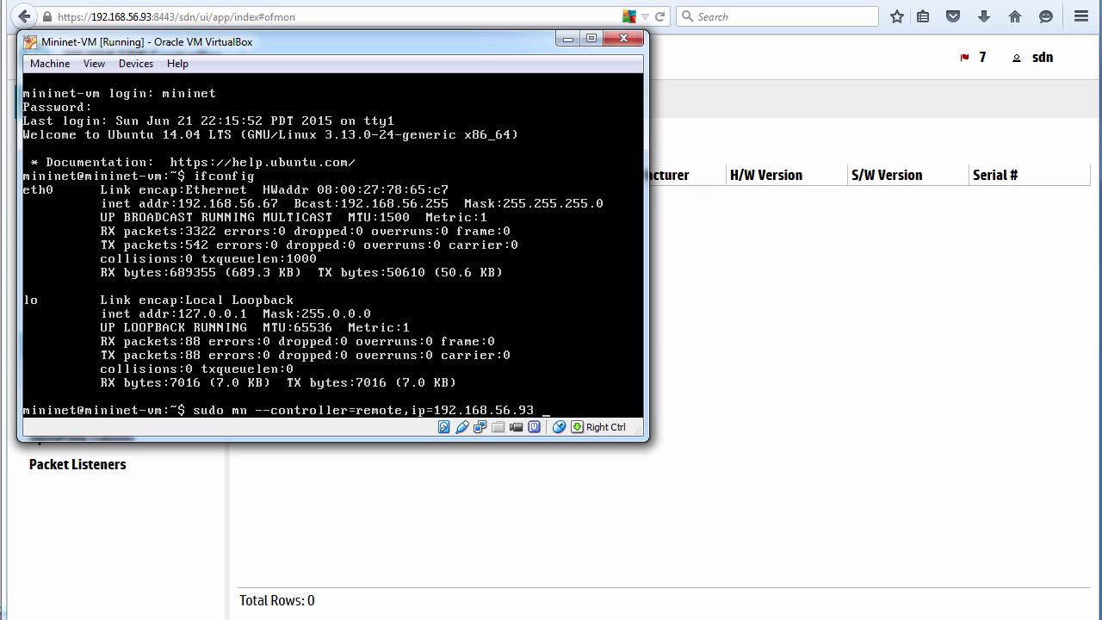
pyautogui.write('--topo=linear')
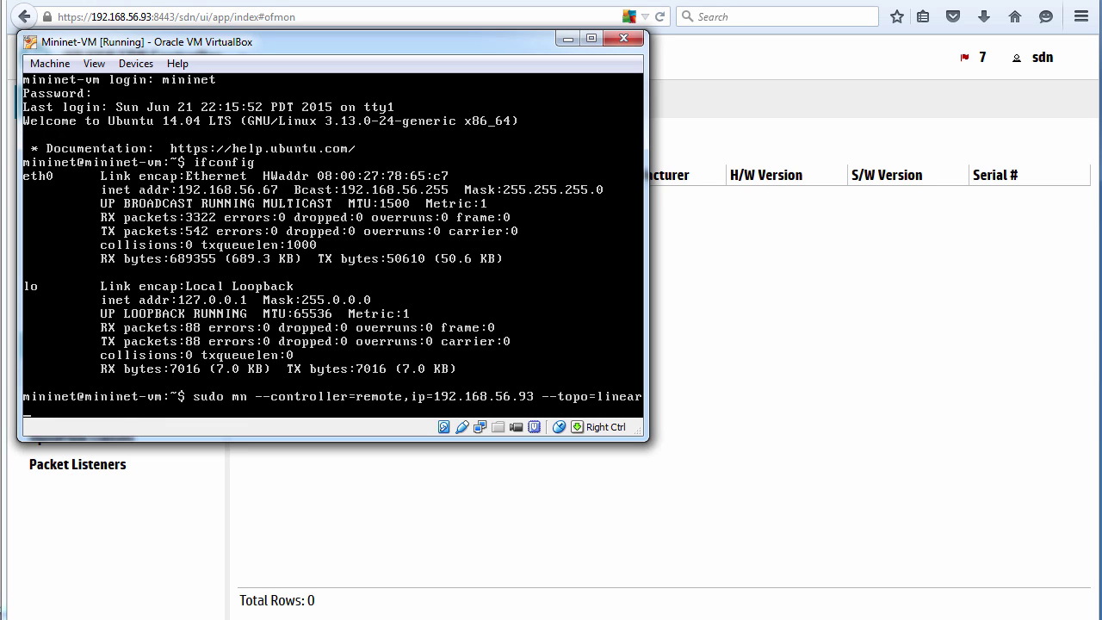
pyautogui.write(',4 --mac')
pyautogui.press('Return')
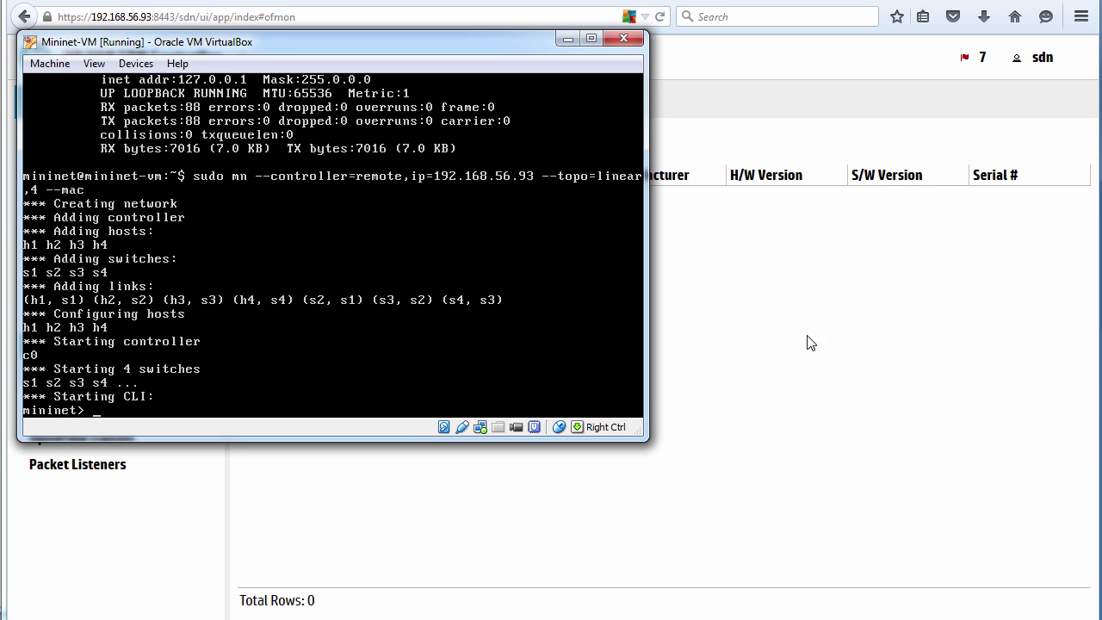
pyautogui.click(672, 23)
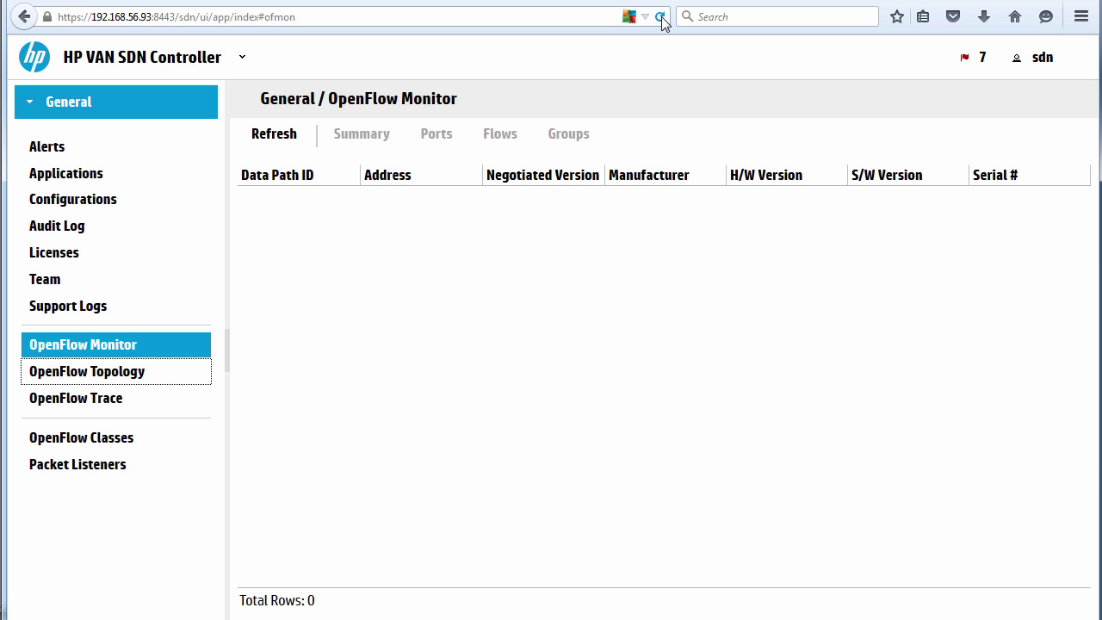
pyautogui.click(660, 17)
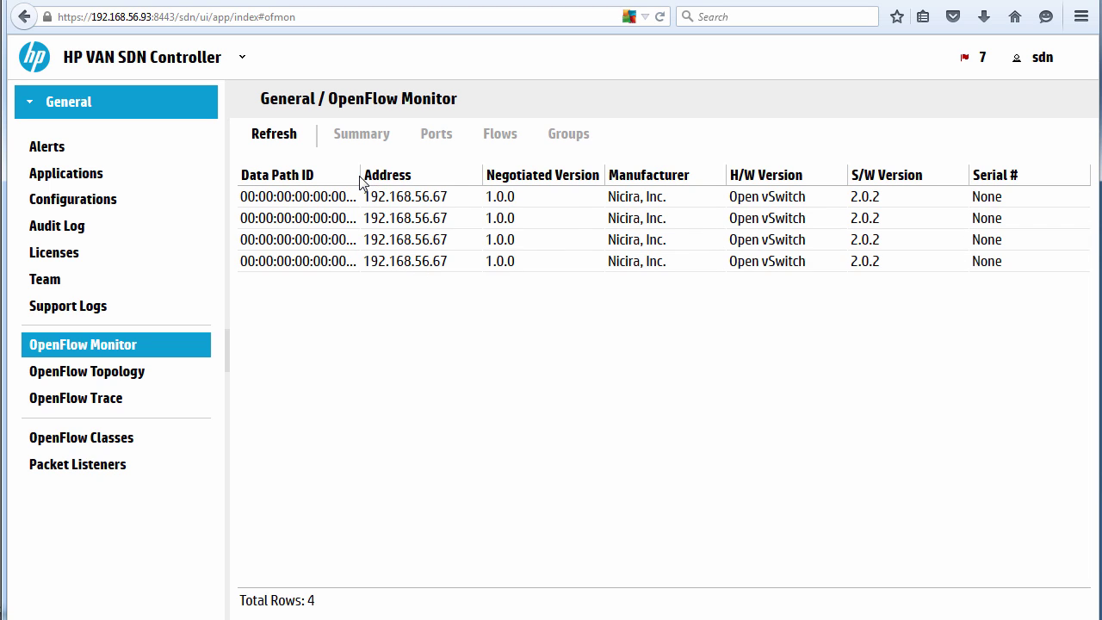
# Widen the Data Path ID column to show full IDs 00:00:00:00:00:00:00:01 through :04.
pyautogui.moveTo(362, 177); pyautogui.dragTo(387, 176)
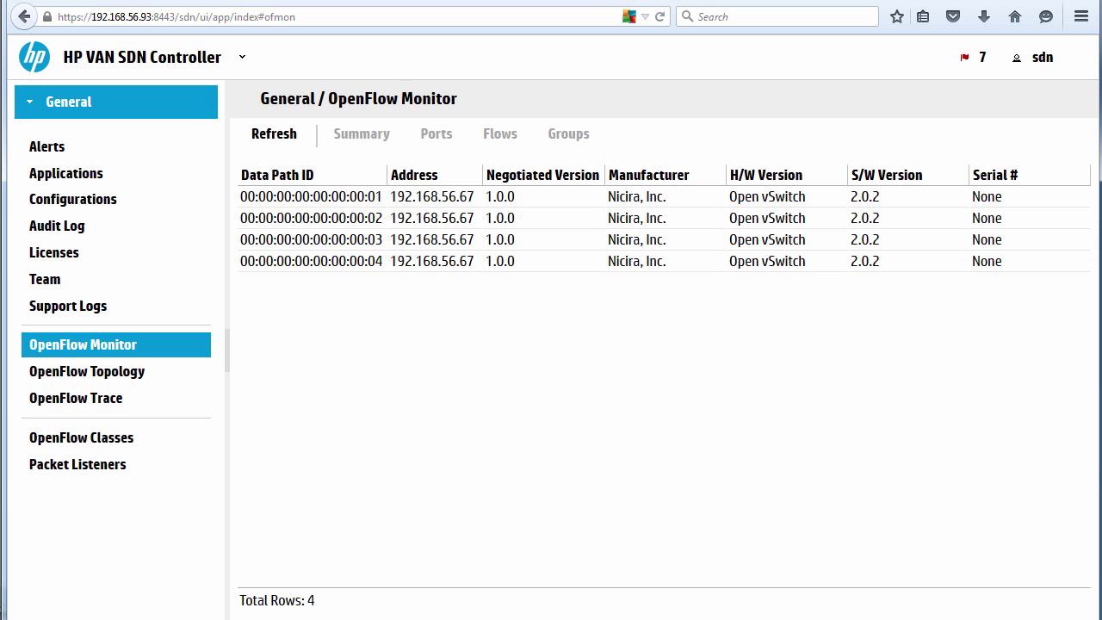
pyautogui.hotkey('alt', 'Tab')
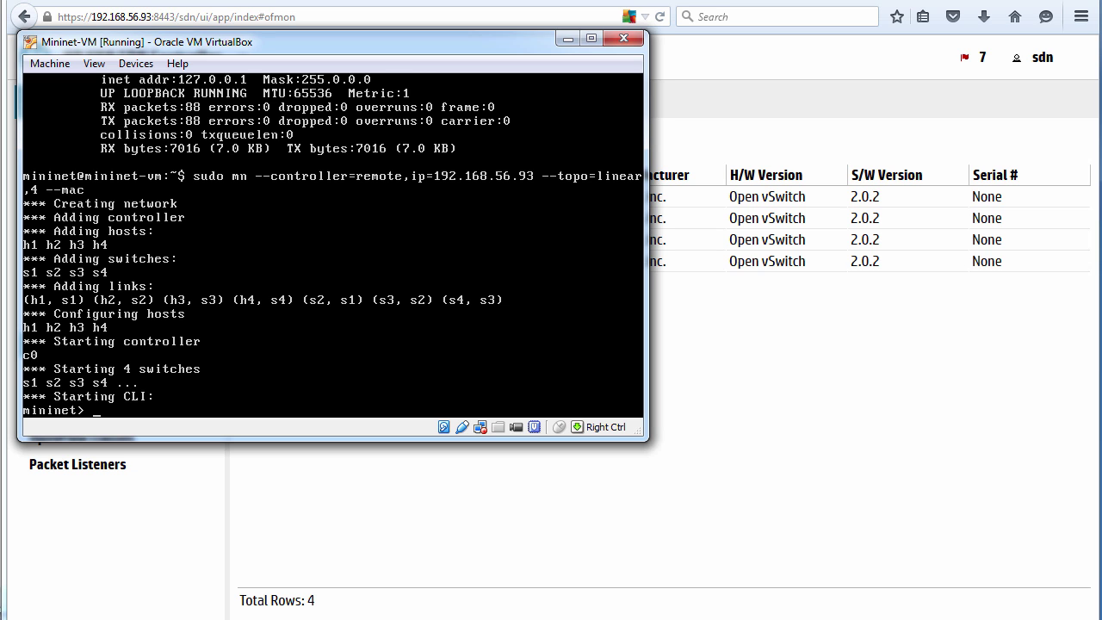
pyautogui.hotkey('alt', 'Tab')
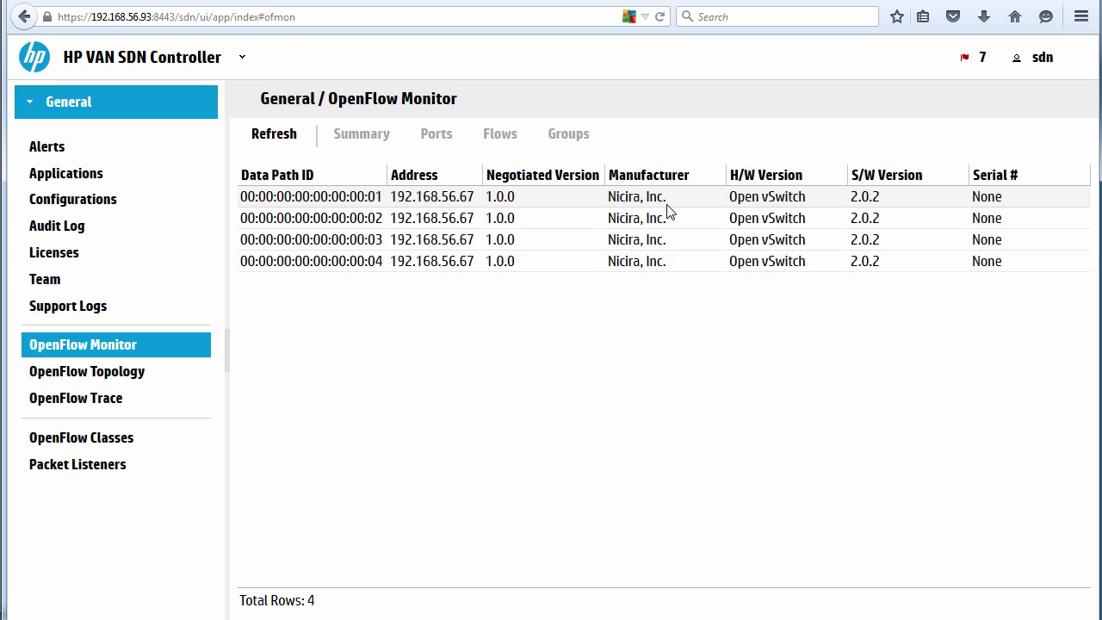
# Inspect switch 00:00:00:00:00:00:00:01's summary, ports and five default DHCP, BDDP, ARP and forwarding flows.
pyautogui.click(432, 200)
pyautogui.click(366, 135)
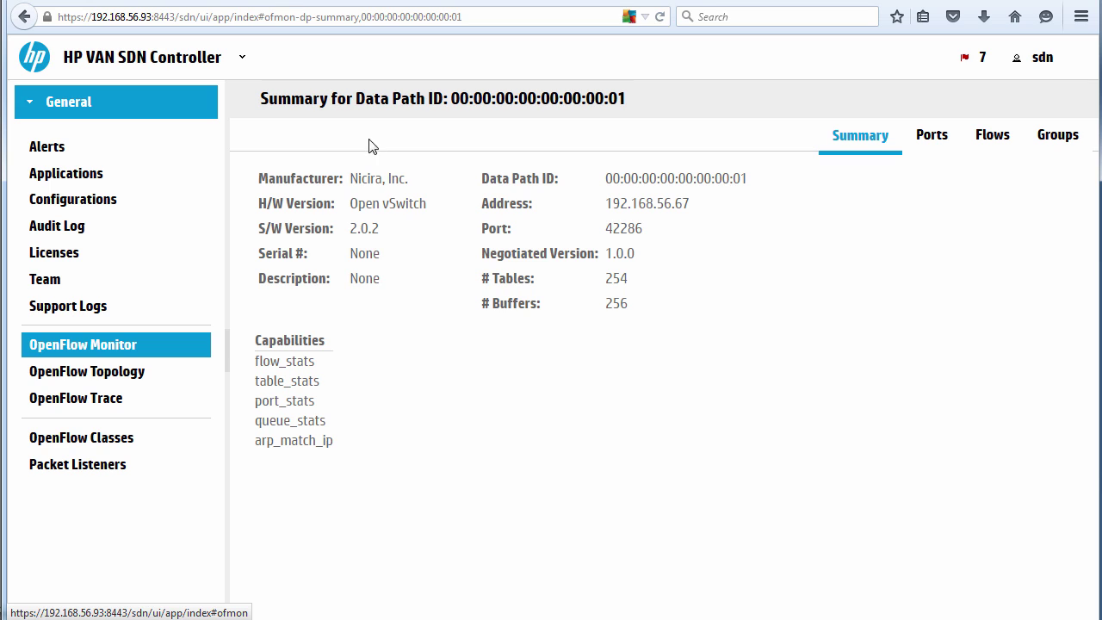
pyautogui.click(930, 138)
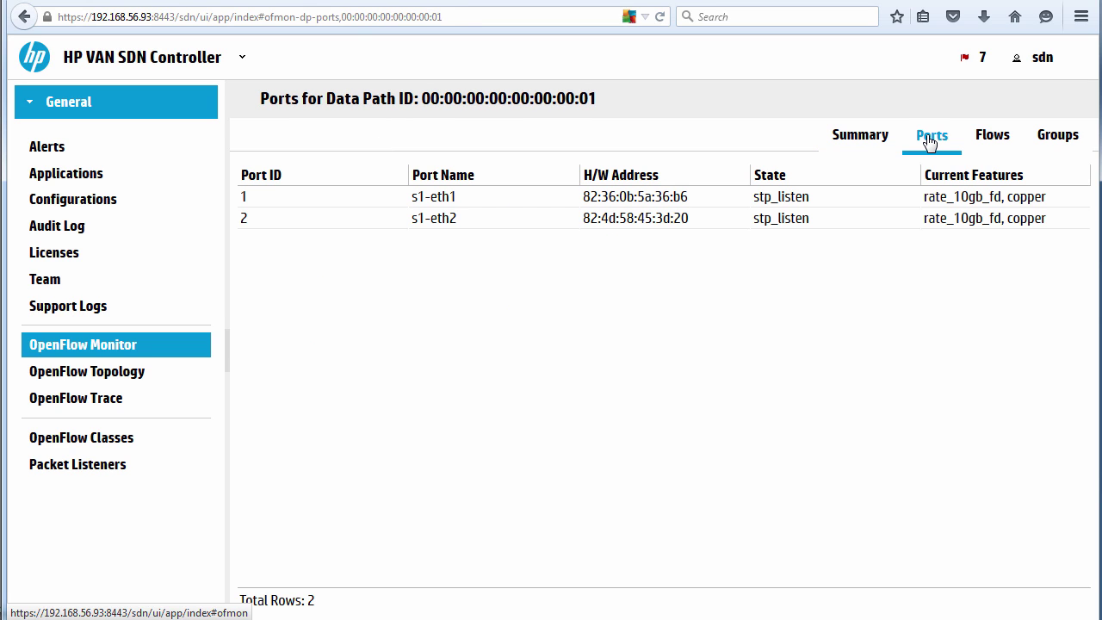
pyautogui.moveTo(602, 98); pyautogui.dragTo(421, 99)
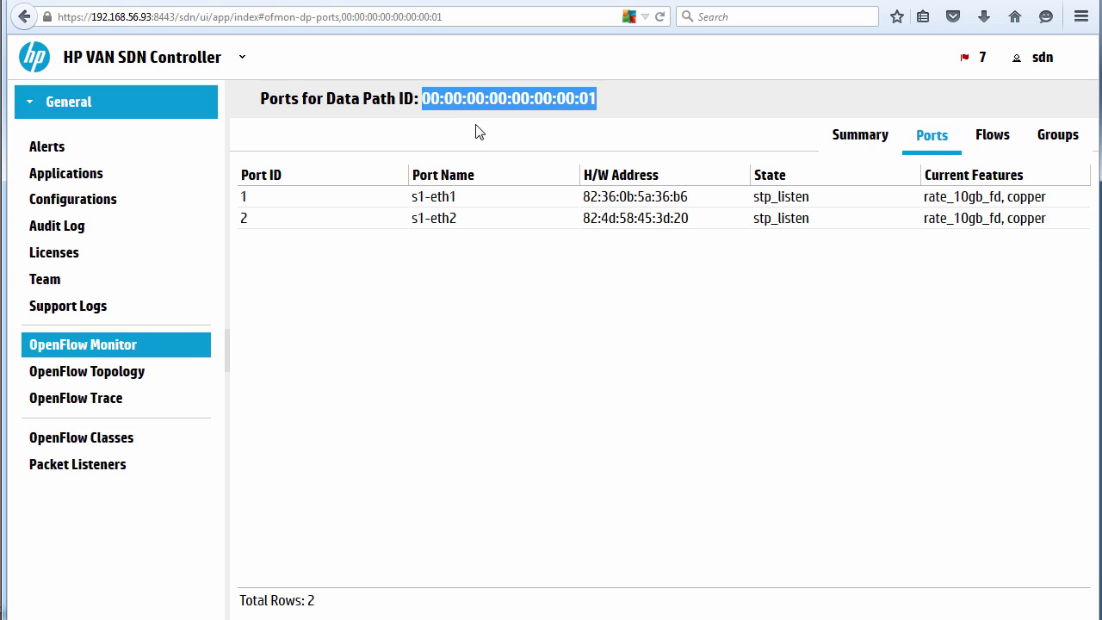
pyautogui.click(987, 138)
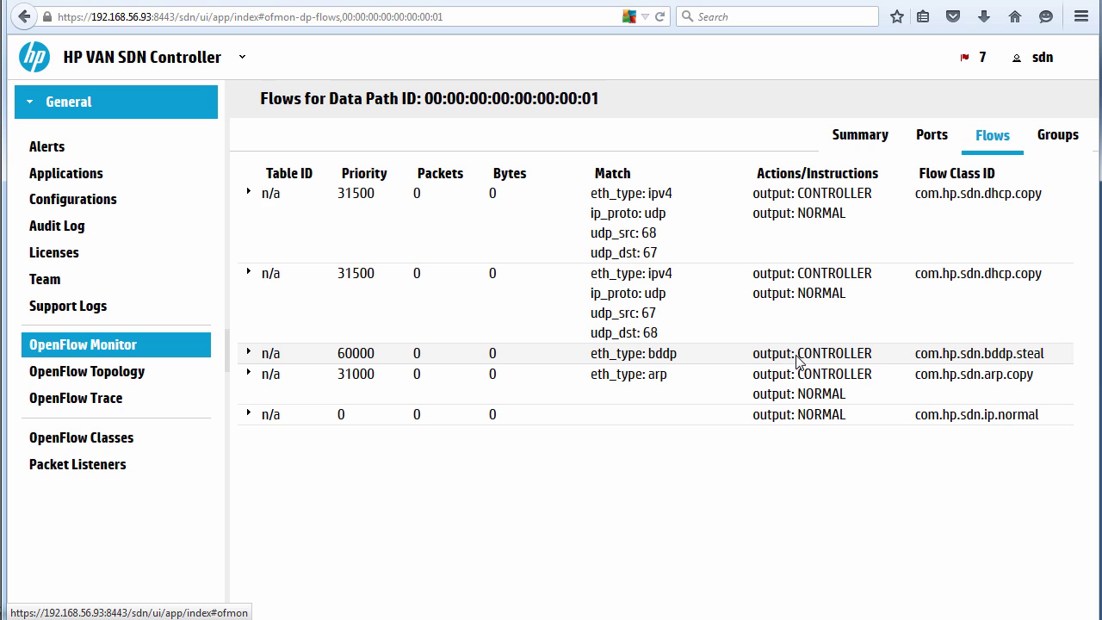
# View the OpenFlow Topology chain 04–03–02–01 and select switch 00:00:00:00:00:00:00:01.
pyautogui.click(101, 381)
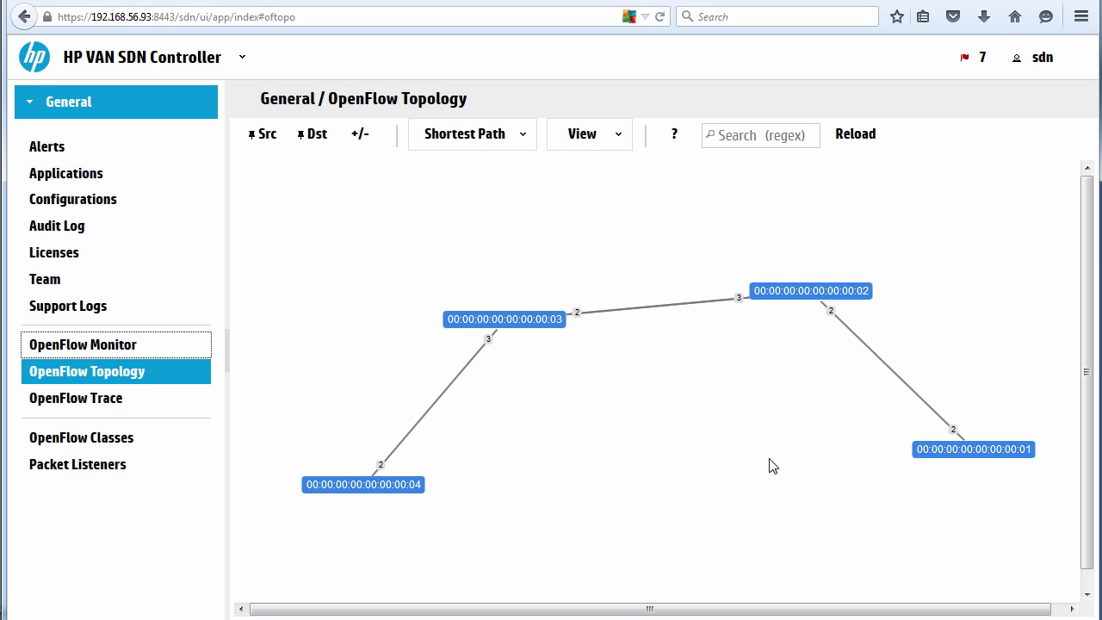
pyautogui.click(928, 457)
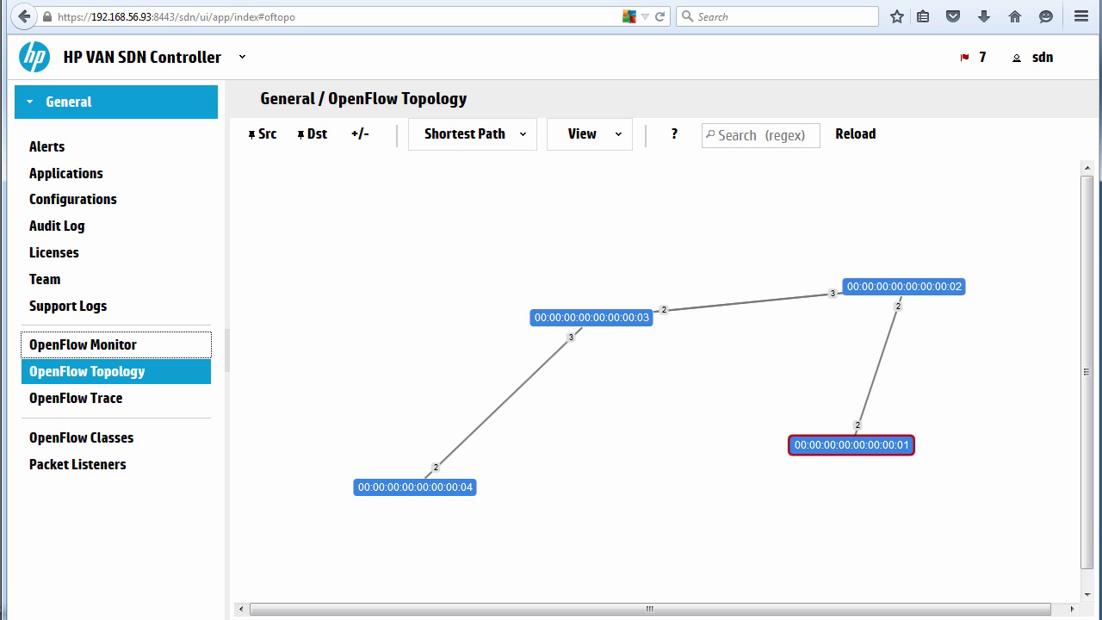
# Run pingall in the Mininet VM so all four hosts reply with 0% dropped.
pyautogui.hotkey('alt', 'Tab')
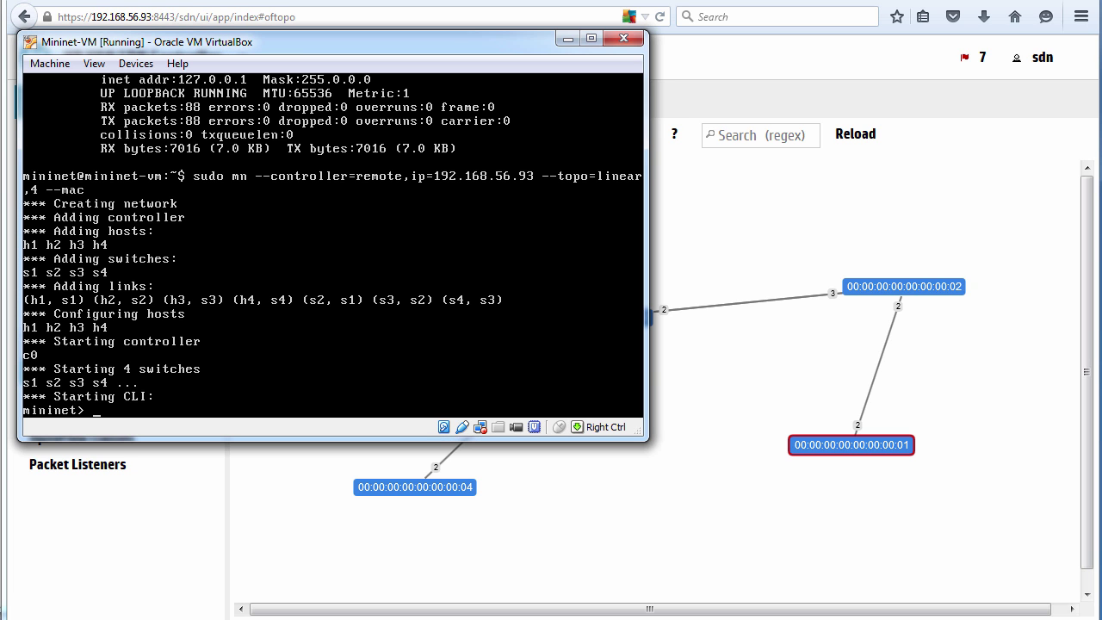
pyautogui.moveTo(231, 50); pyautogui.dragTo(293, 54)
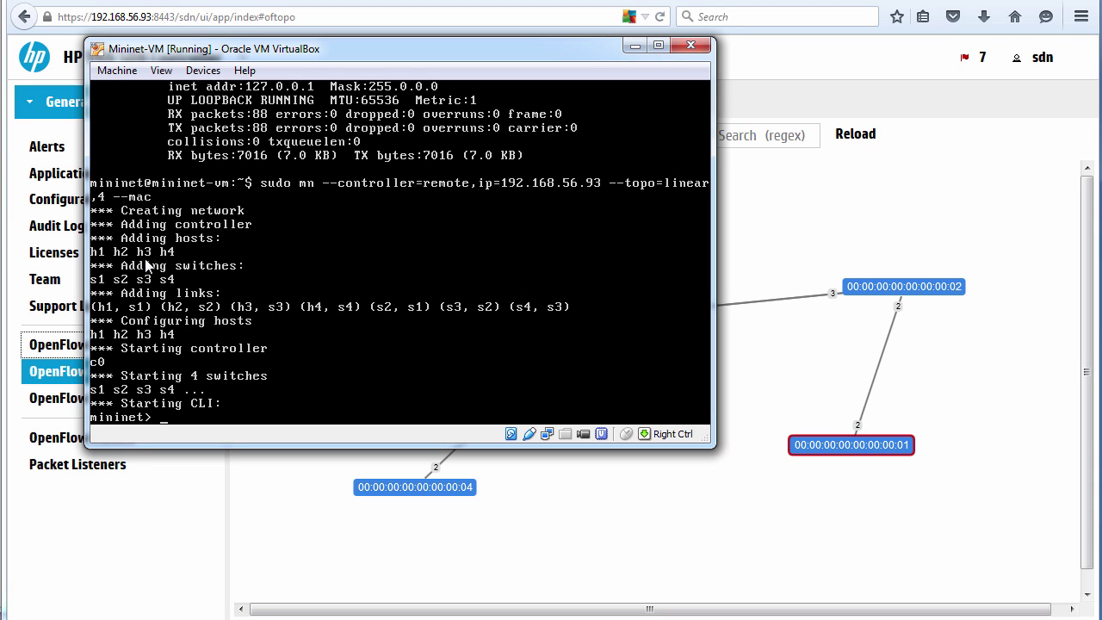
pyautogui.write('pingall')
pyautogui.press('Return')
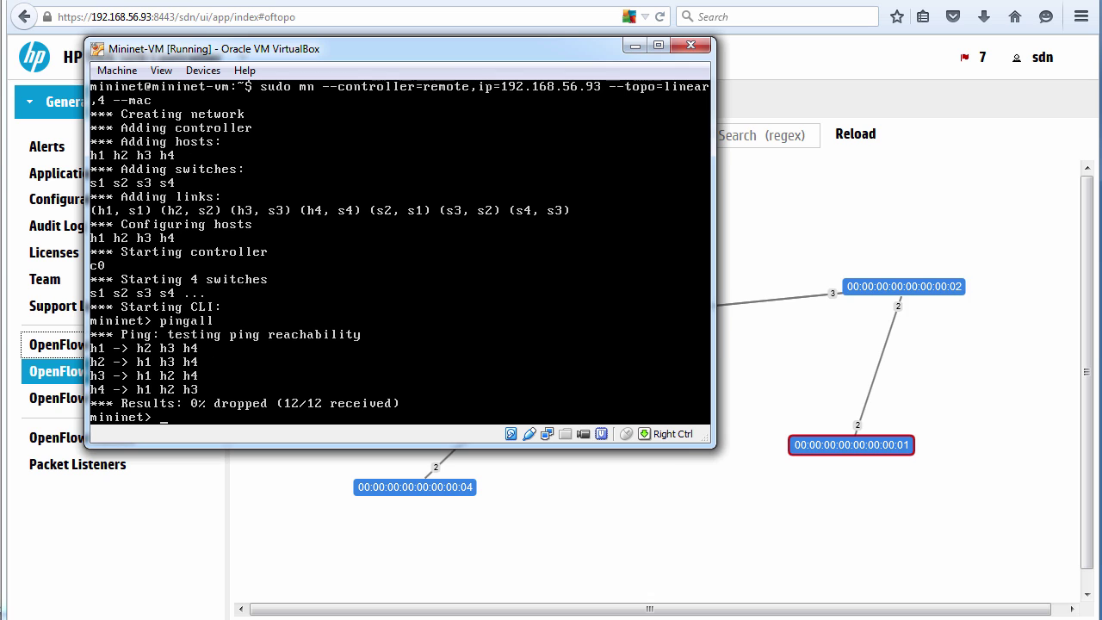
pyautogui.click(862, 227)
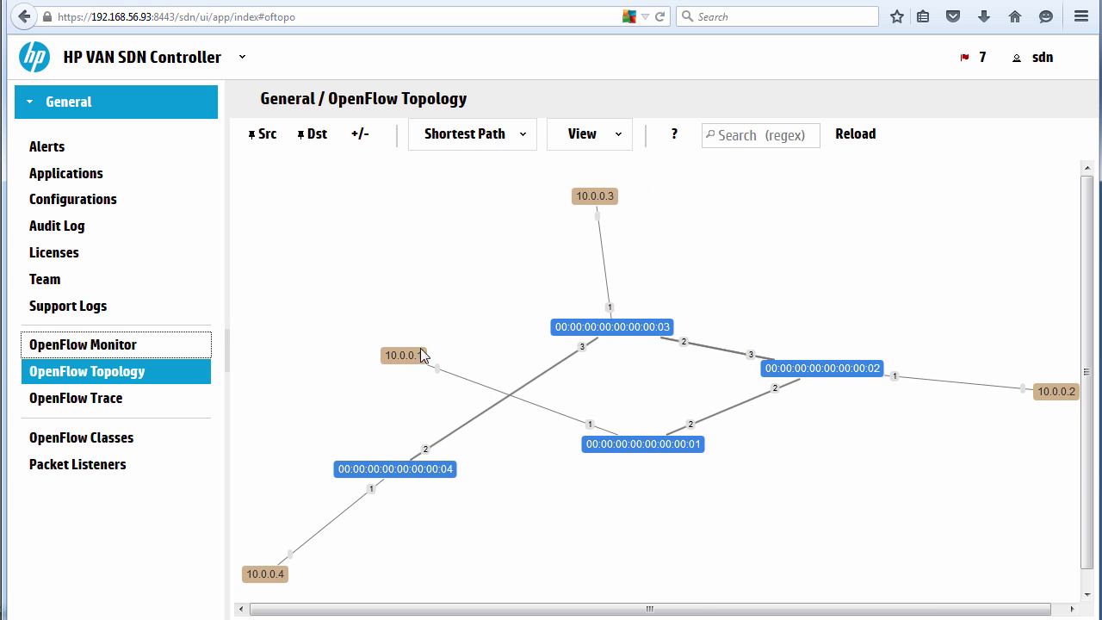
# Rearrange switches 01–04 and host 10.0.0.1 so the linear chain is untangled.
pyautogui.moveTo(408, 356); pyautogui.dragTo(834, 496)
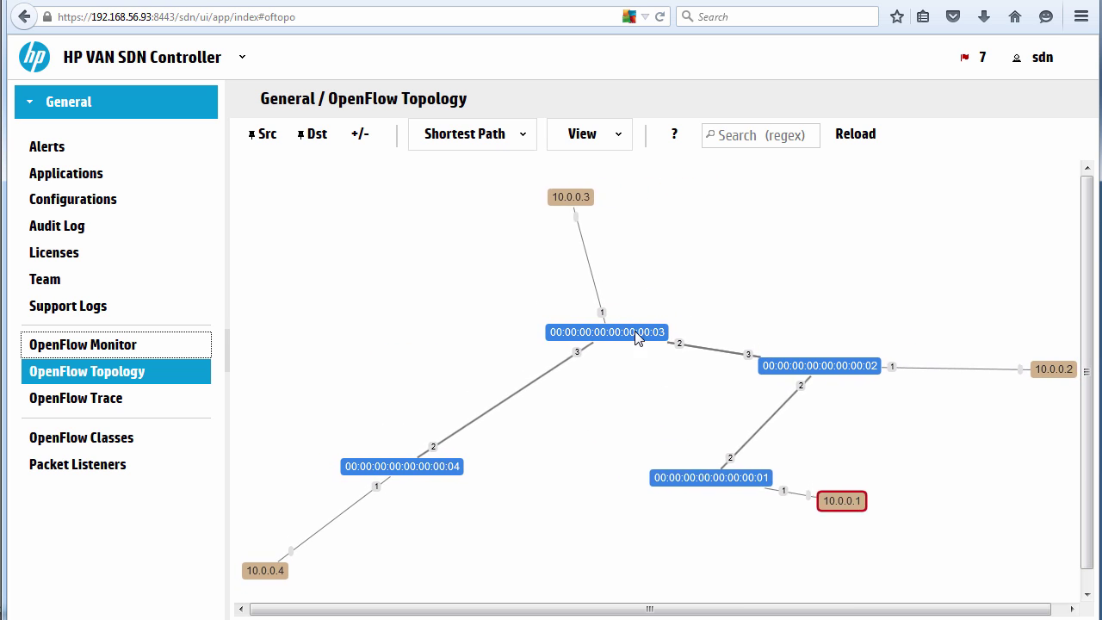
pyautogui.moveTo(640, 336); pyautogui.dragTo(508, 314)
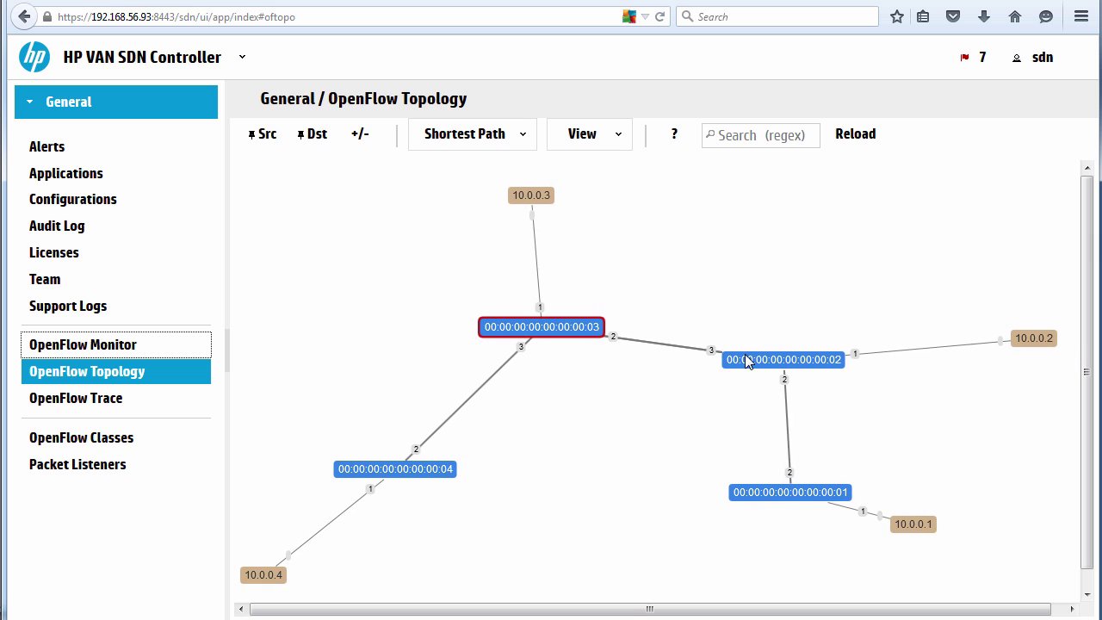
pyautogui.moveTo(766, 344); pyautogui.dragTo(785, 287)
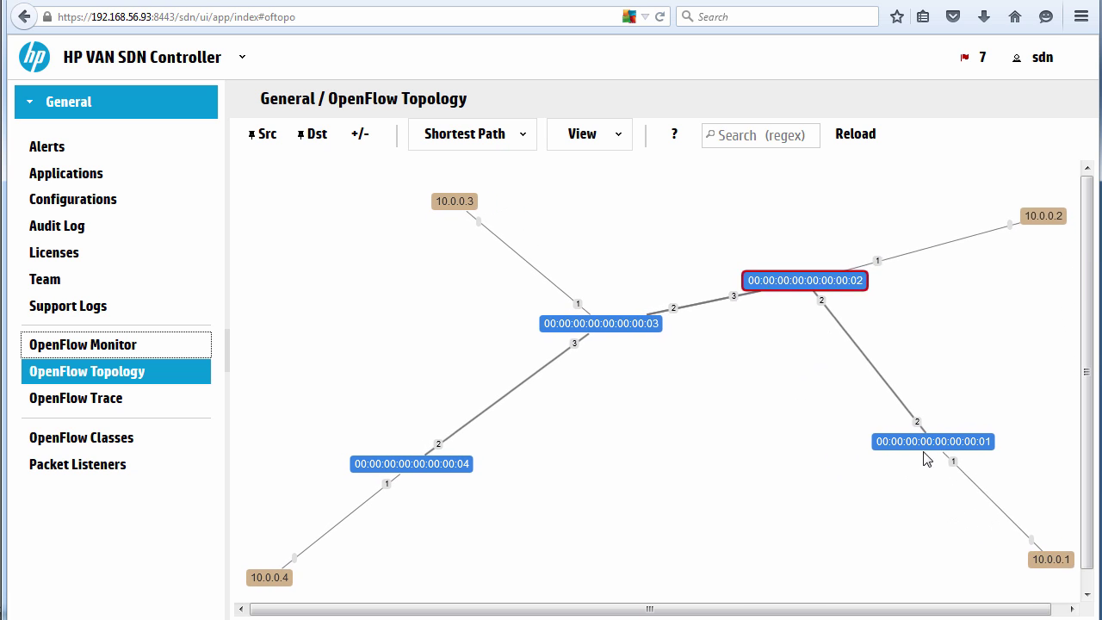
pyautogui.moveTo(870, 448); pyautogui.dragTo(752, 448)
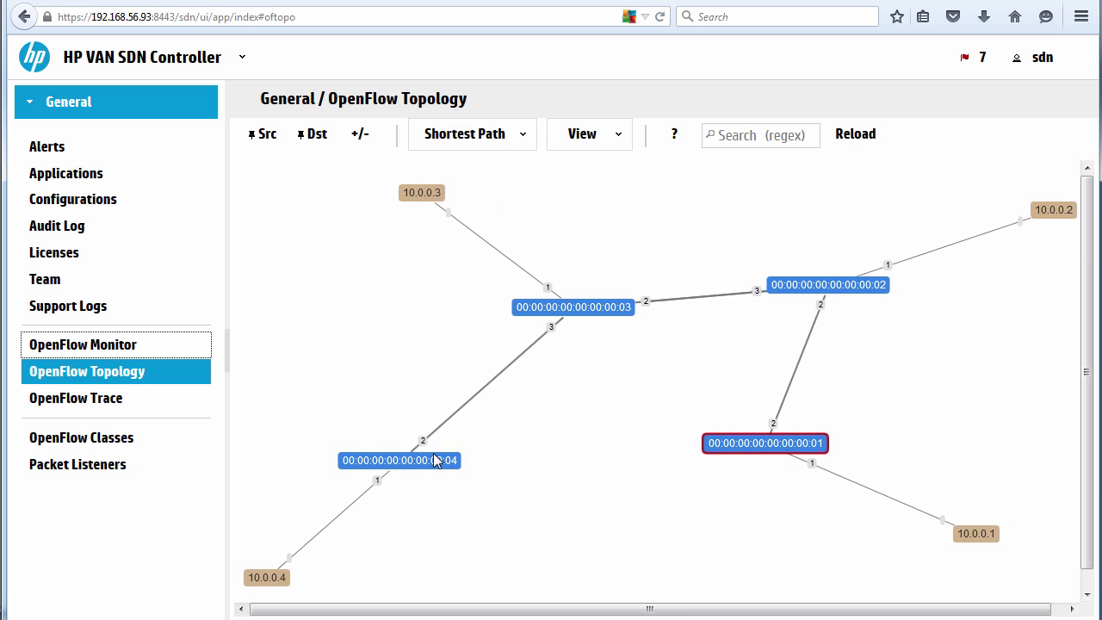
pyautogui.moveTo(433, 465); pyautogui.dragTo(551, 439)
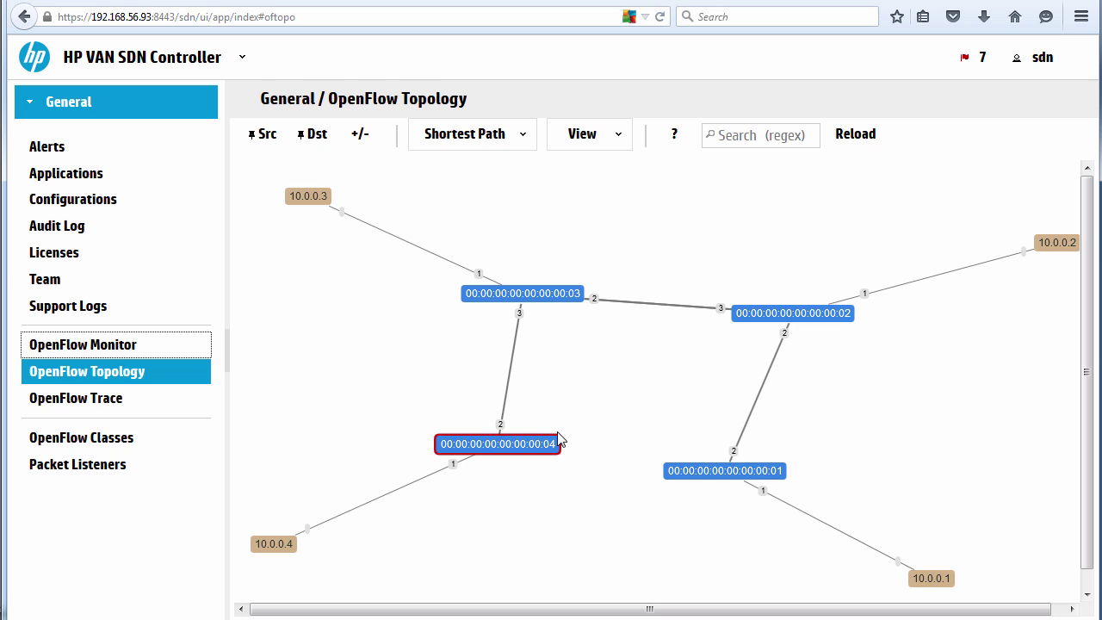
pyautogui.click(523, 251)
# Switch host labels to MAC addresses and move host 10.0.0.1 up beside switch 01.
pyautogui.press('l')
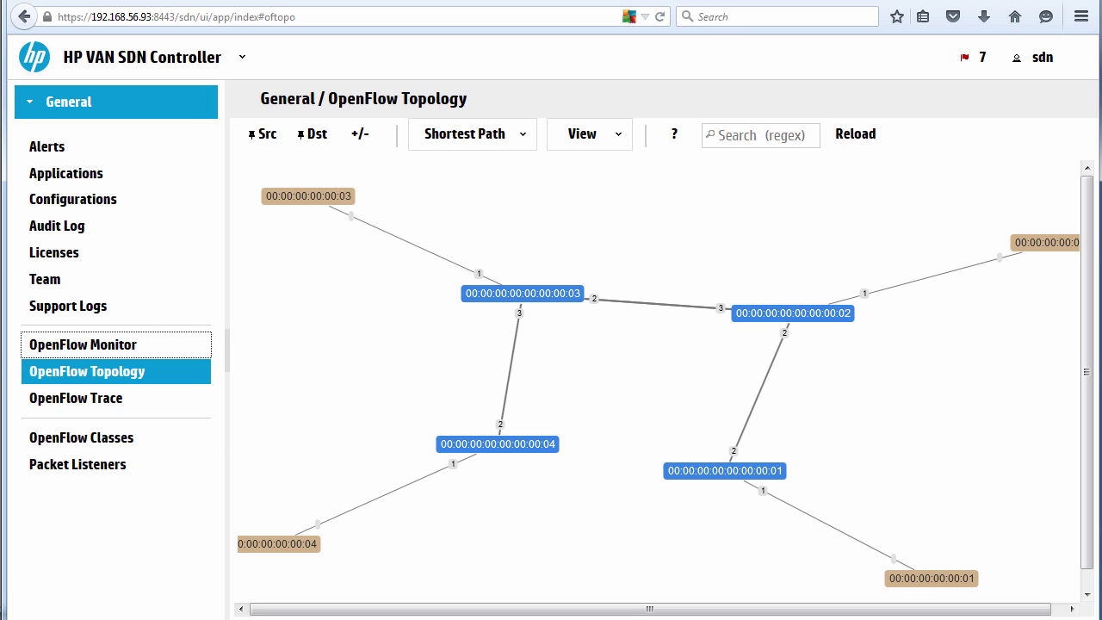
pyautogui.hotkey('alt', 'Tab')
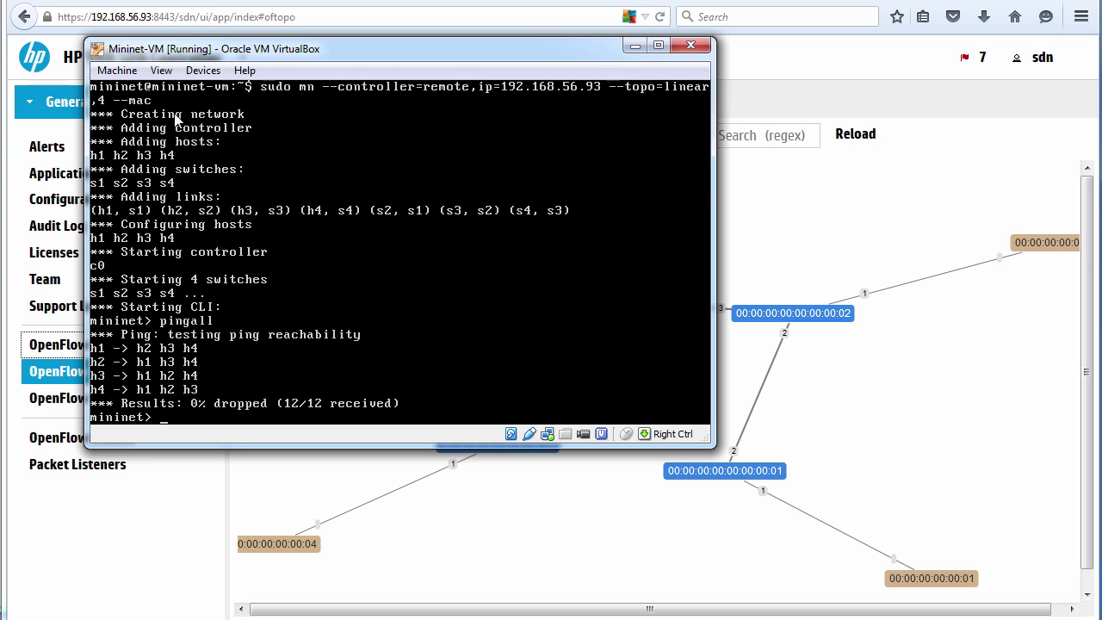
pyautogui.click(779, 206)
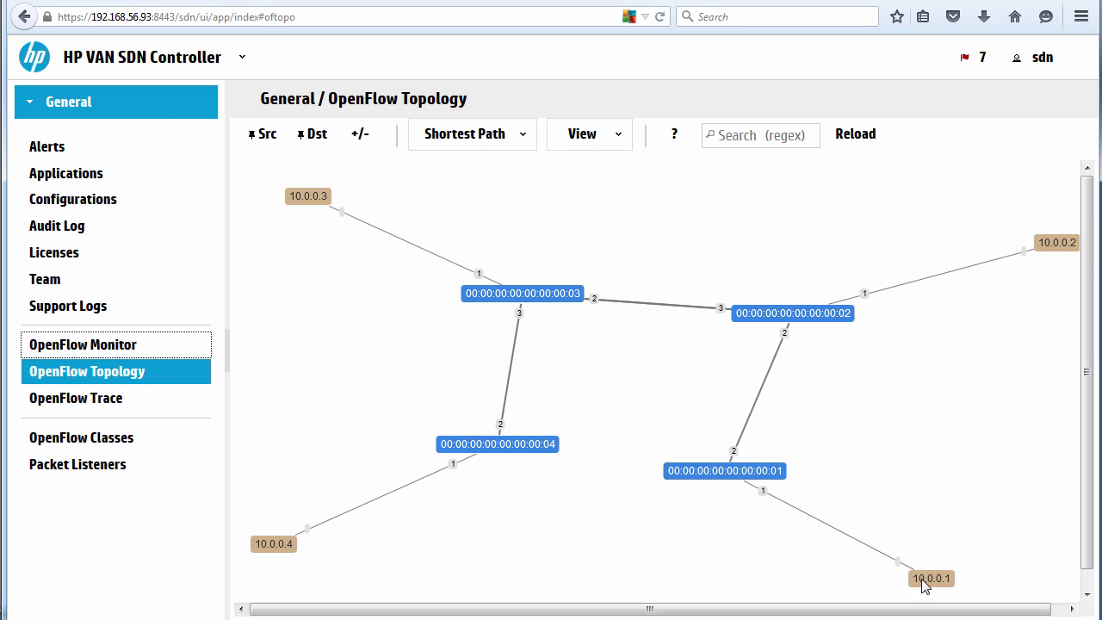
pyautogui.moveTo(924, 579); pyautogui.dragTo(945, 444)
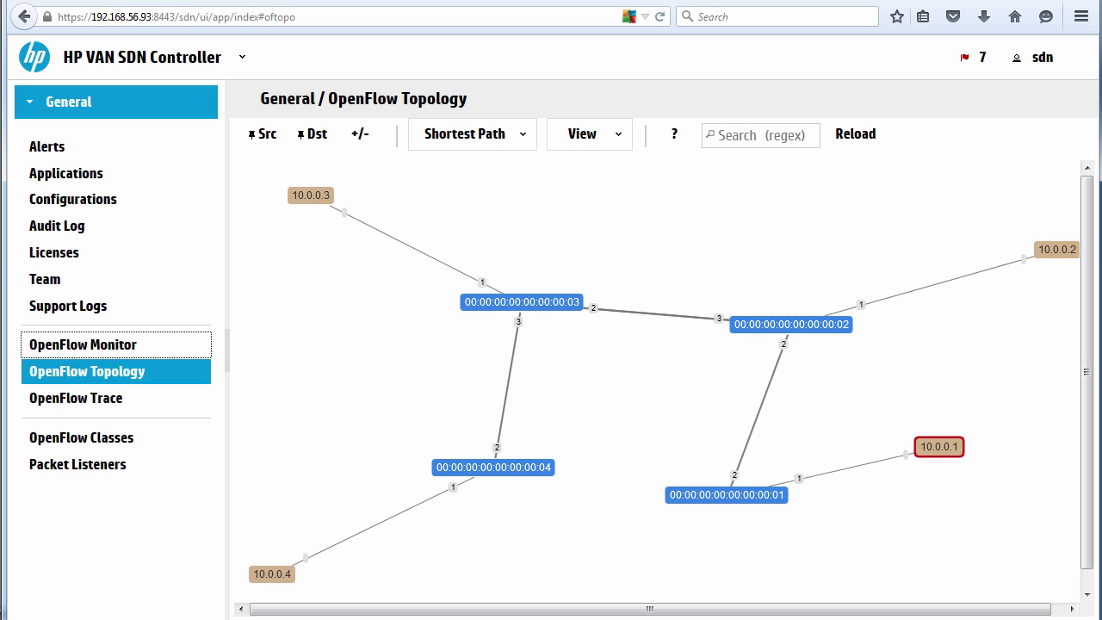
# Rerun pingall in the Mininet terminal from command history.
pyautogui.hotkey('alt', 'Tab')
pyautogui.press('Up')
pyautogui.press('Return')
# Show switch 01's flow table in a new OpenFlow Monitor tab, then reload the topology page.
pyautogui.click(310, 477)
pyautogui.rightClick(115, 344)
pyautogui.click(155, 353)
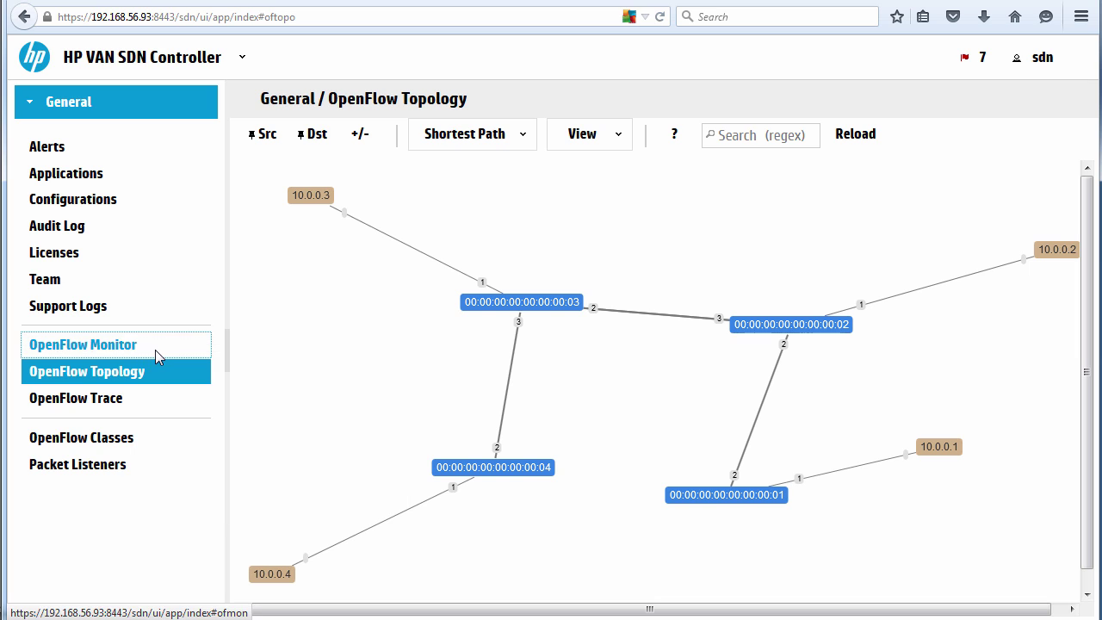
pyautogui.click(301, 1)
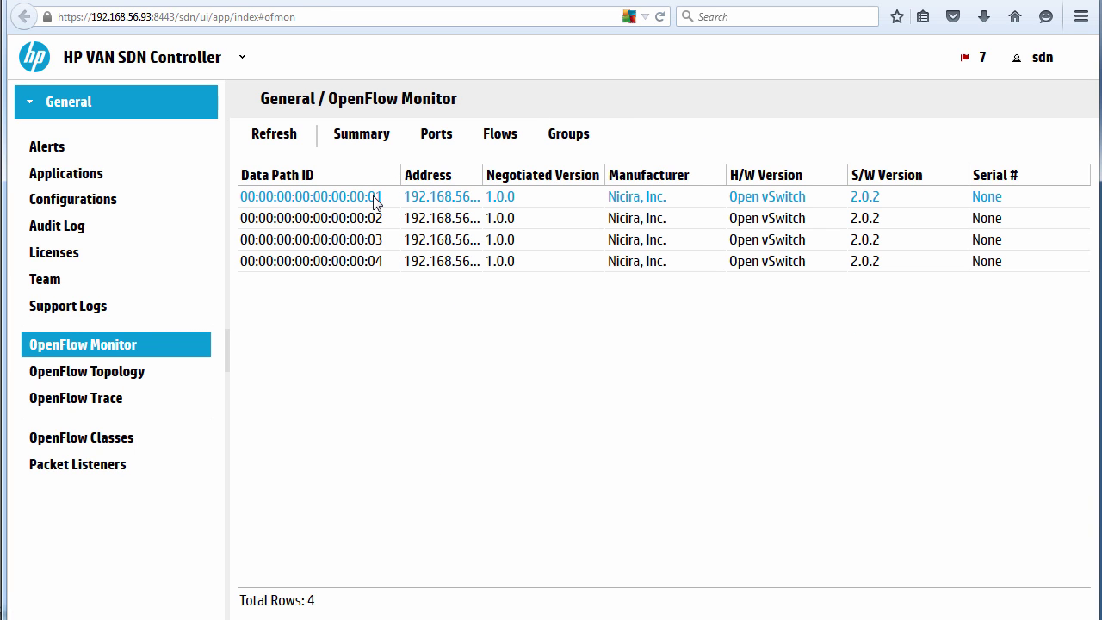
pyautogui.click(496, 135)
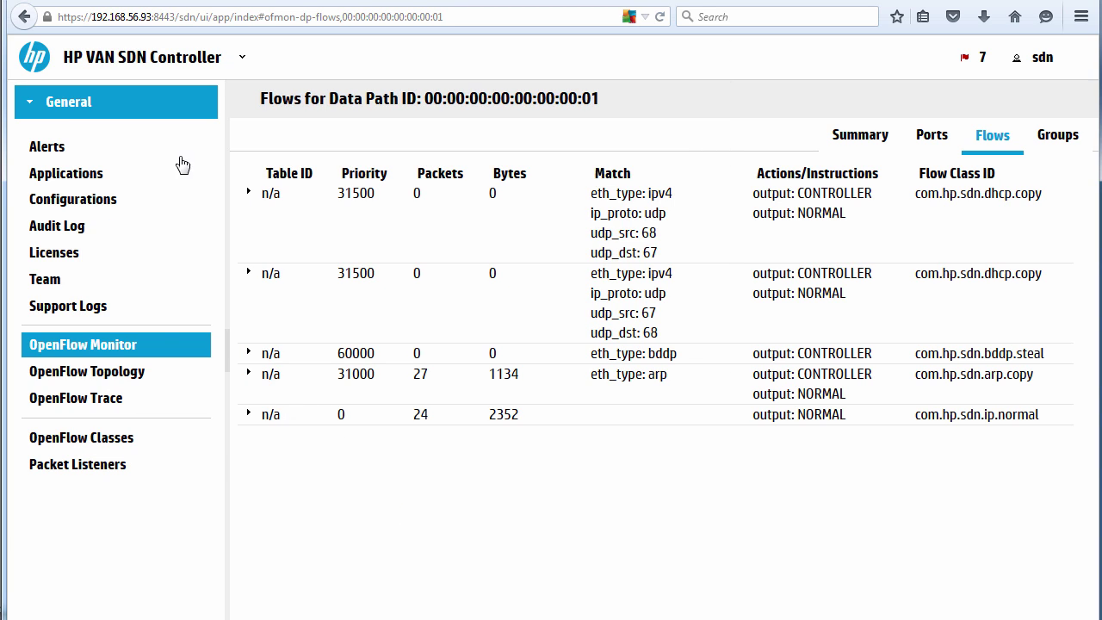
pyautogui.click(659, 16)
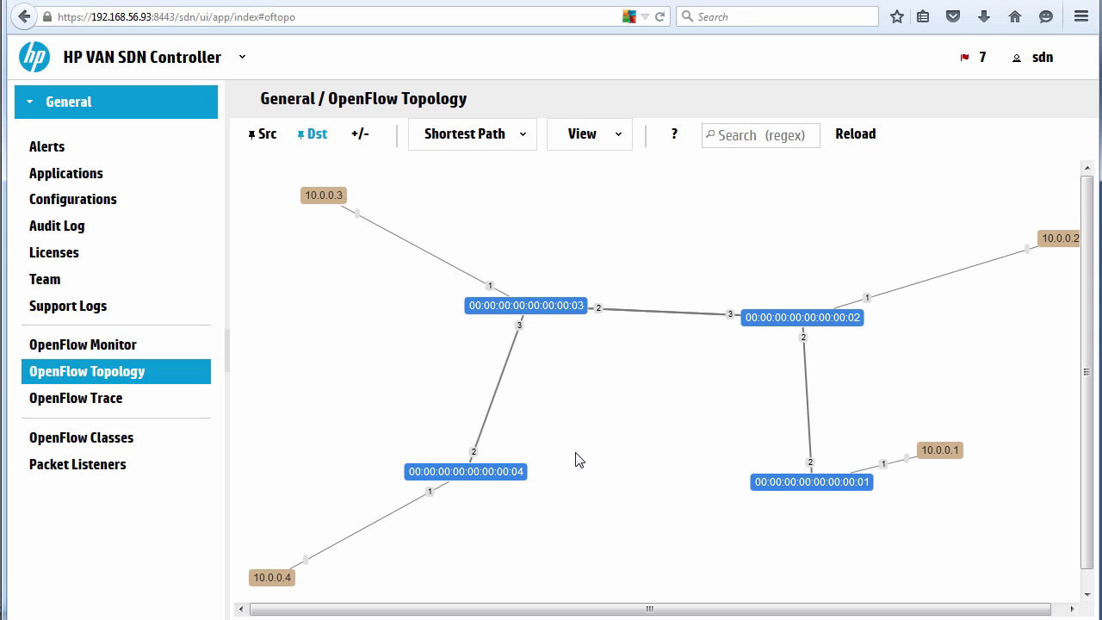
pyautogui.click(281, 16)
pyautogui.hotkey('alt', 'Left')
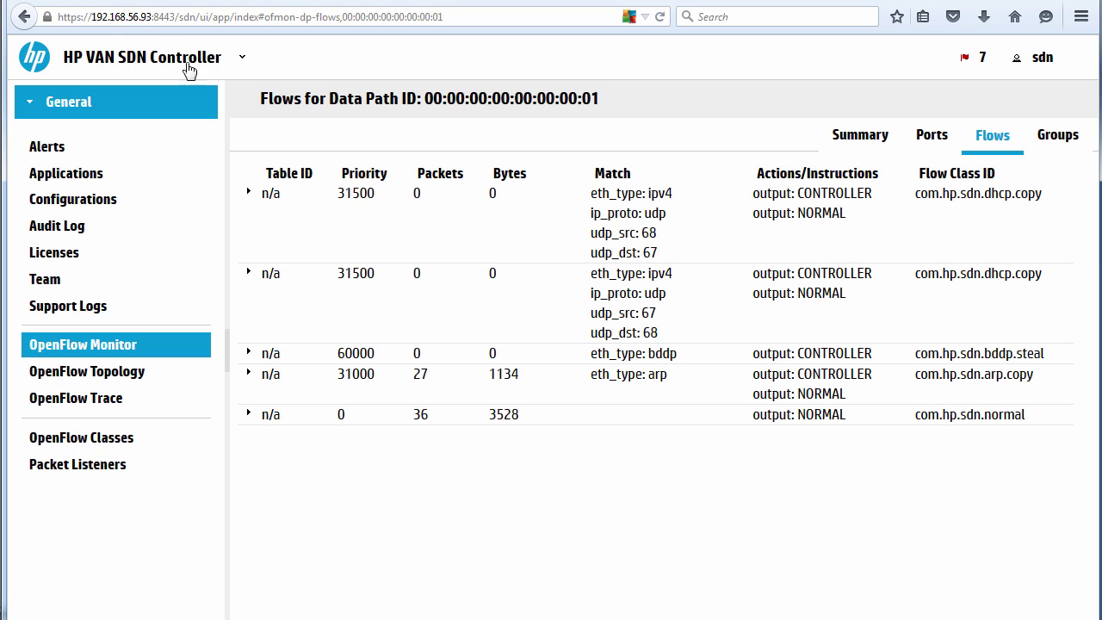
pyautogui.hotkey('alt', 'Right')
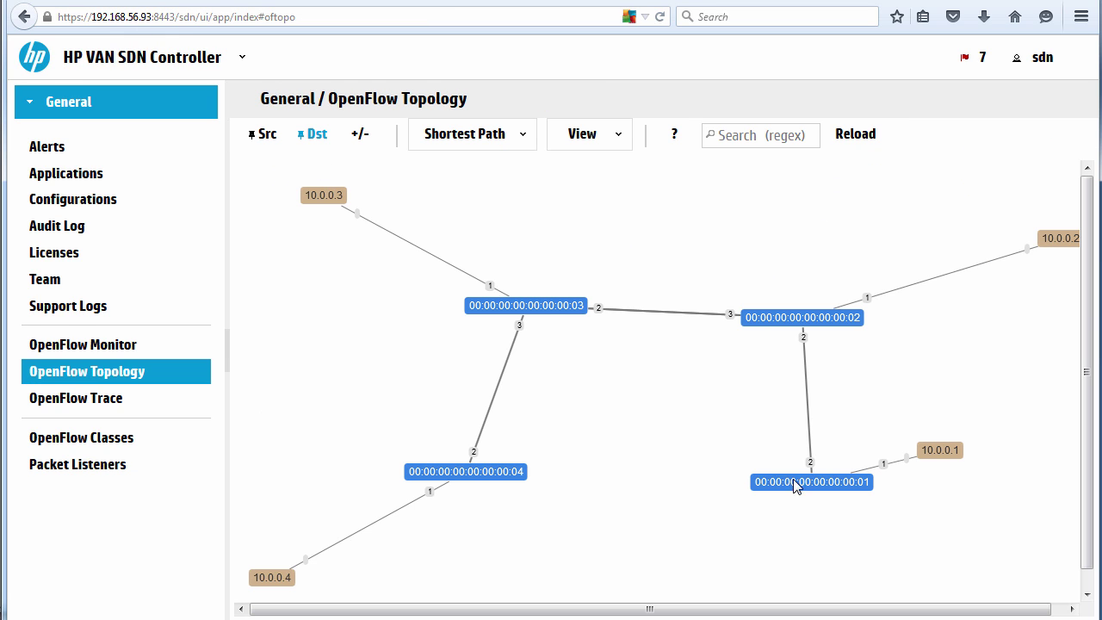
pyautogui.click(809, 483)
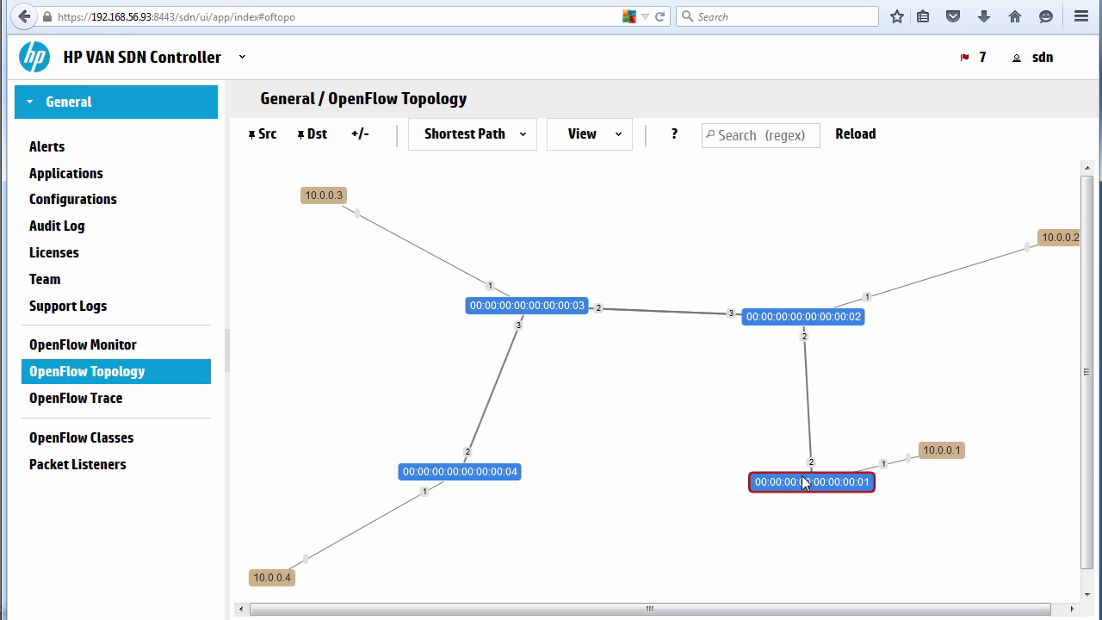
pyautogui.click(580, 138)
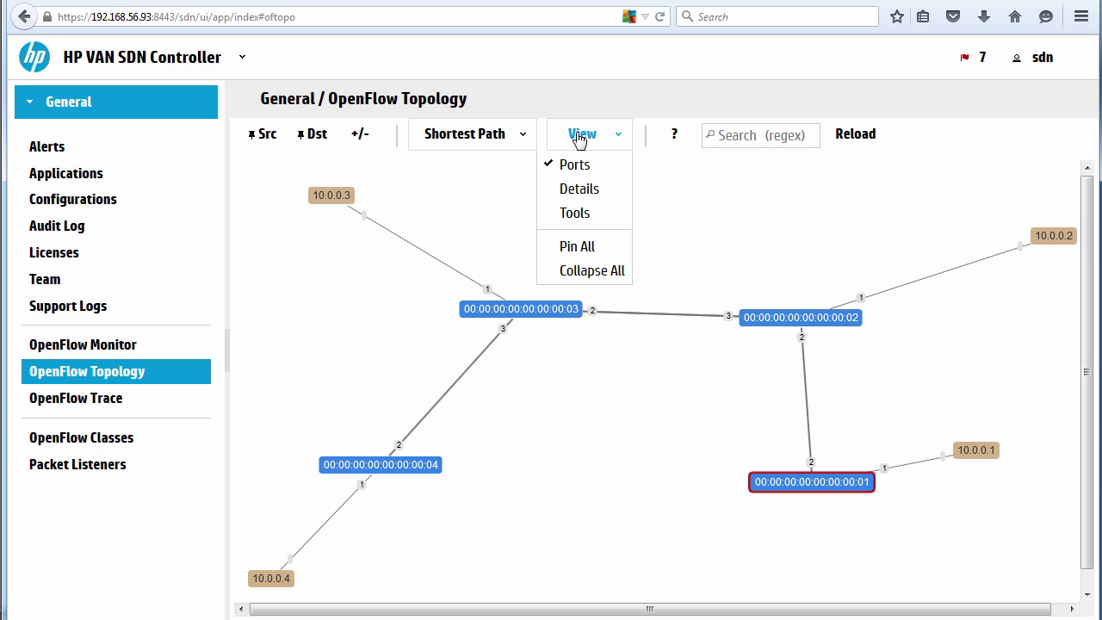
pyautogui.click(574, 193)
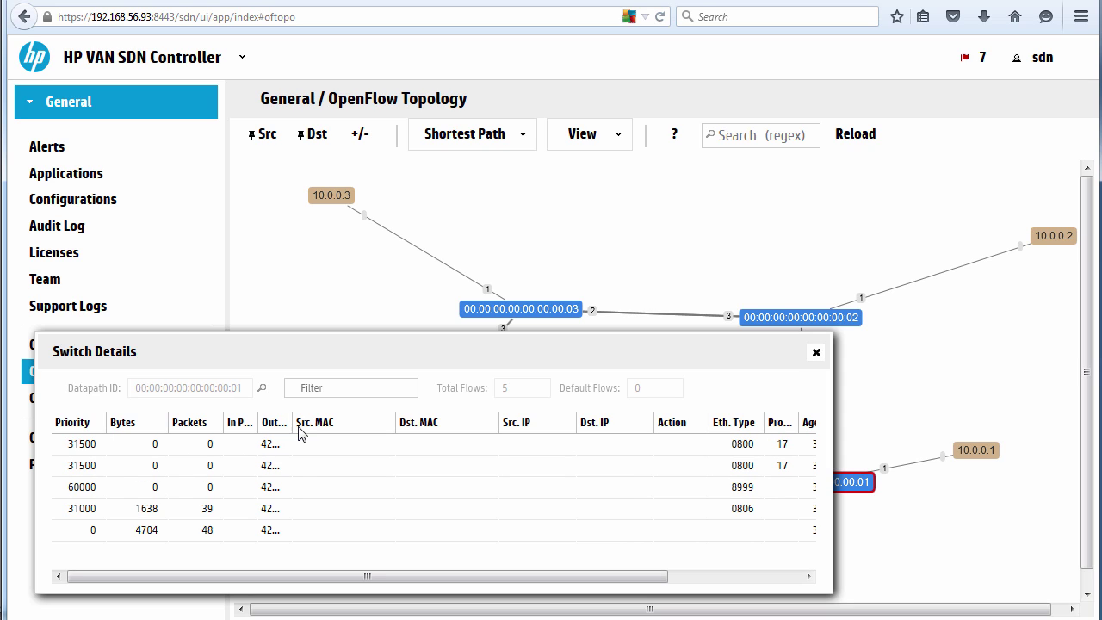
pyautogui.moveTo(612, 571); pyautogui.dragTo(756, 580)
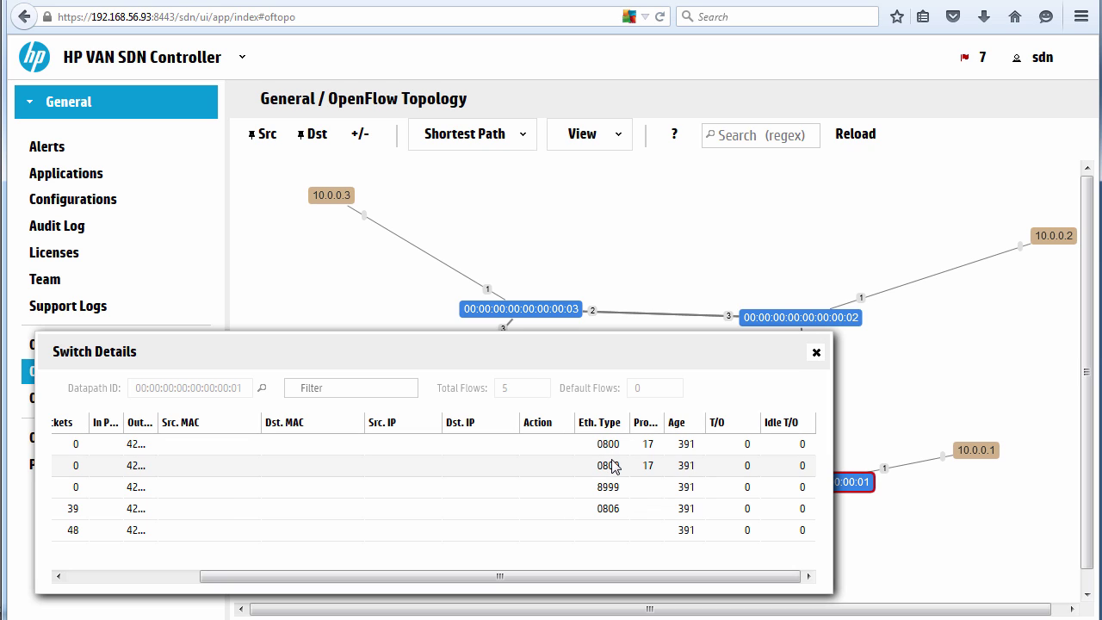
pyautogui.moveTo(534, 579); pyautogui.dragTo(353, 565)
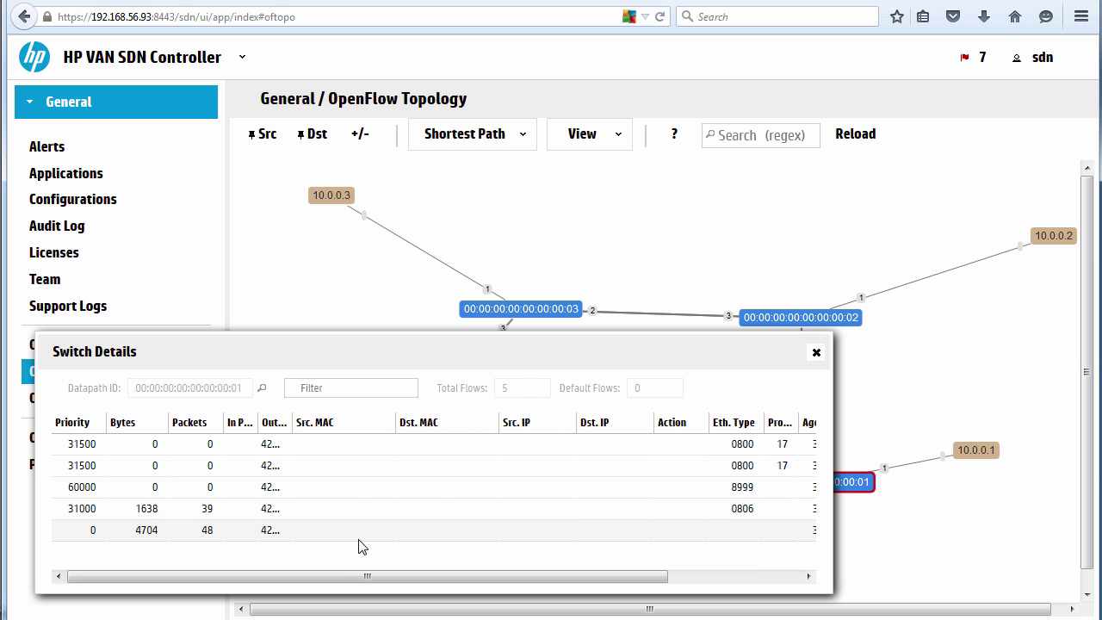
pyautogui.click(817, 353)
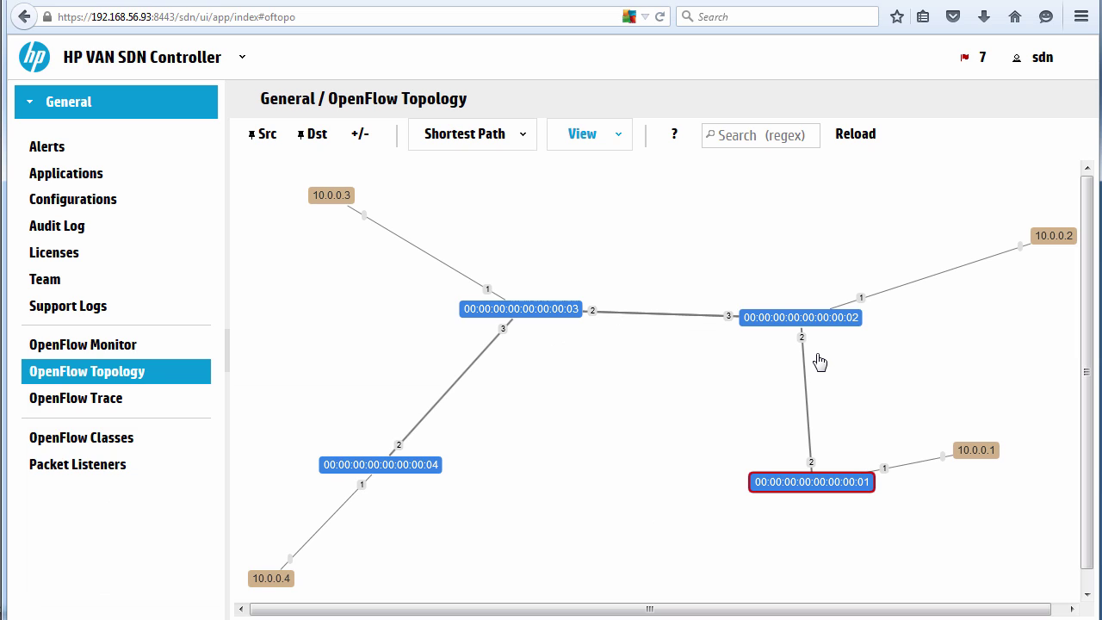
# Exit the running Mininet network.
pyautogui.press('f')
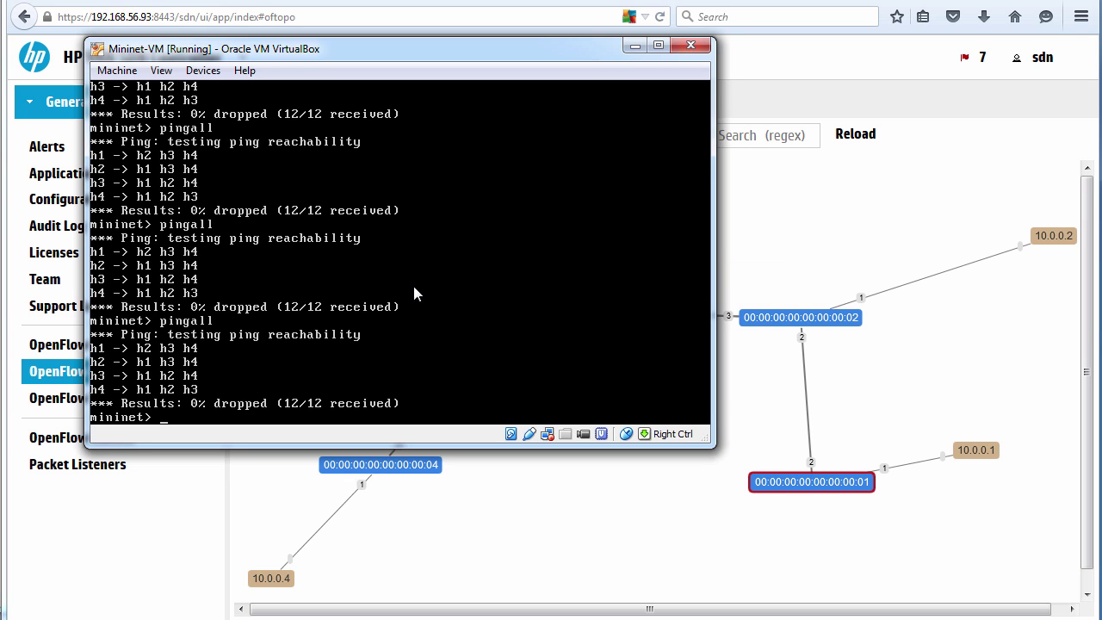
pyautogui.write('exit')
pyautogui.press('Return')
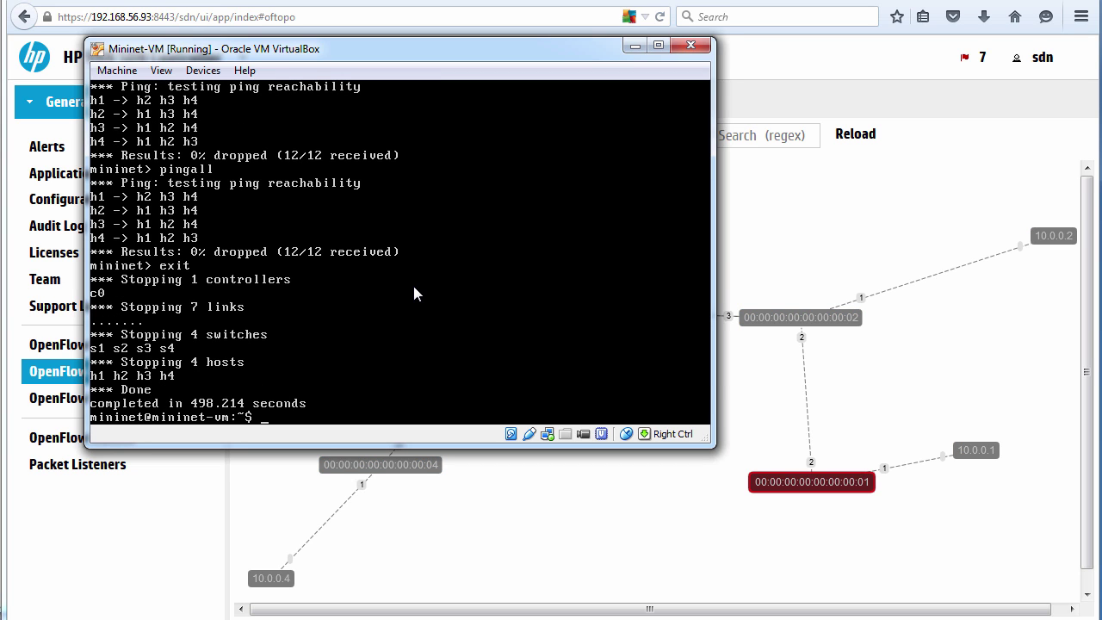
# Show Mininet's command-line help with sudo mn --help, paged through more.
pyautogui.write('sudo mn ')
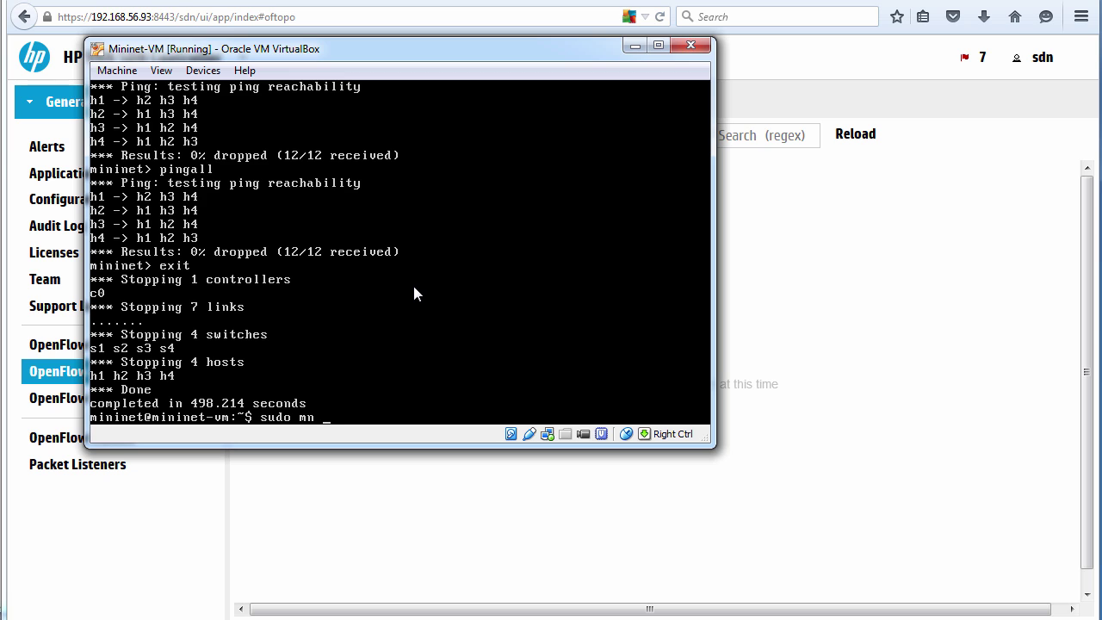
pyautogui.write('--help')
pyautogui.press('Return')
pyautogui.press('Up')
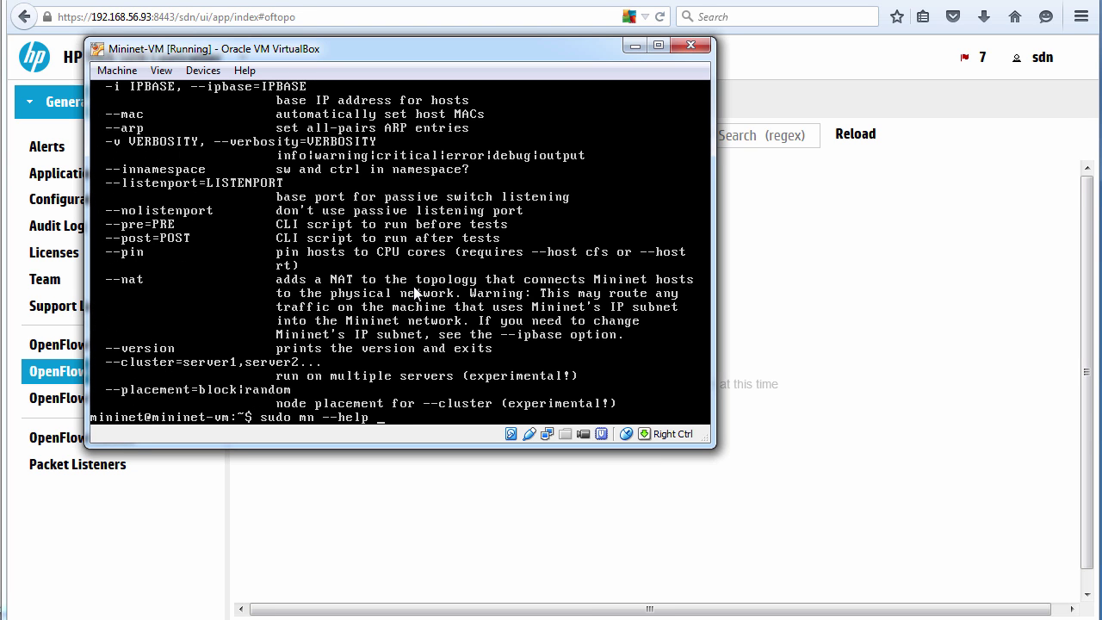
pyautogui.write('| more')
pyautogui.press('Return')
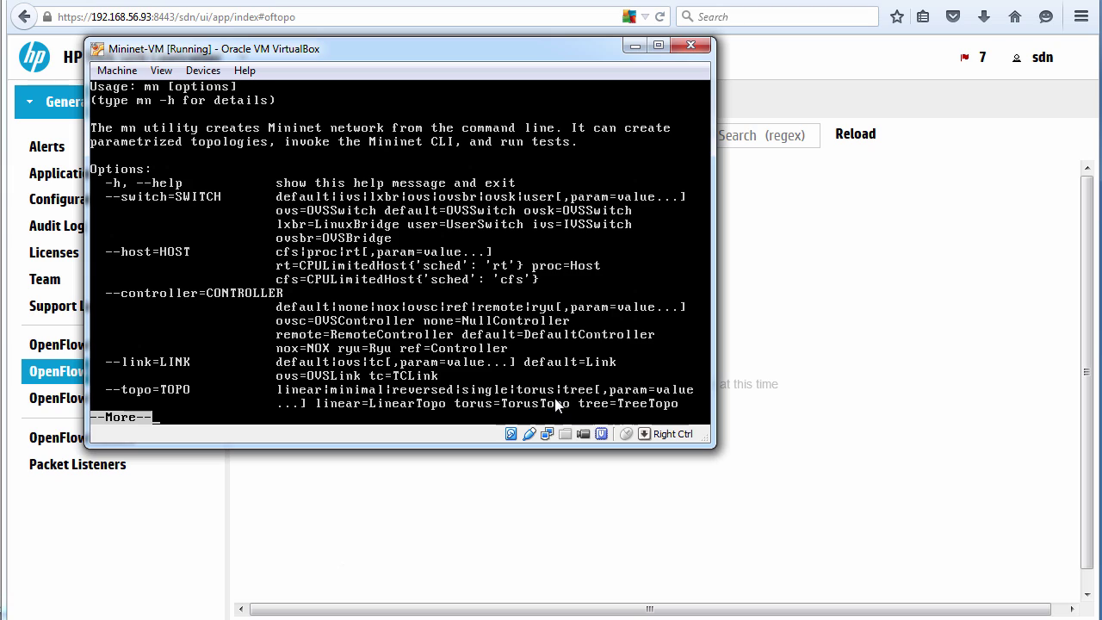
# Quit the help pager and edit the recalled linear mn command's topology toward single.
pyautogui.press('q')
pyautogui.press('Up')
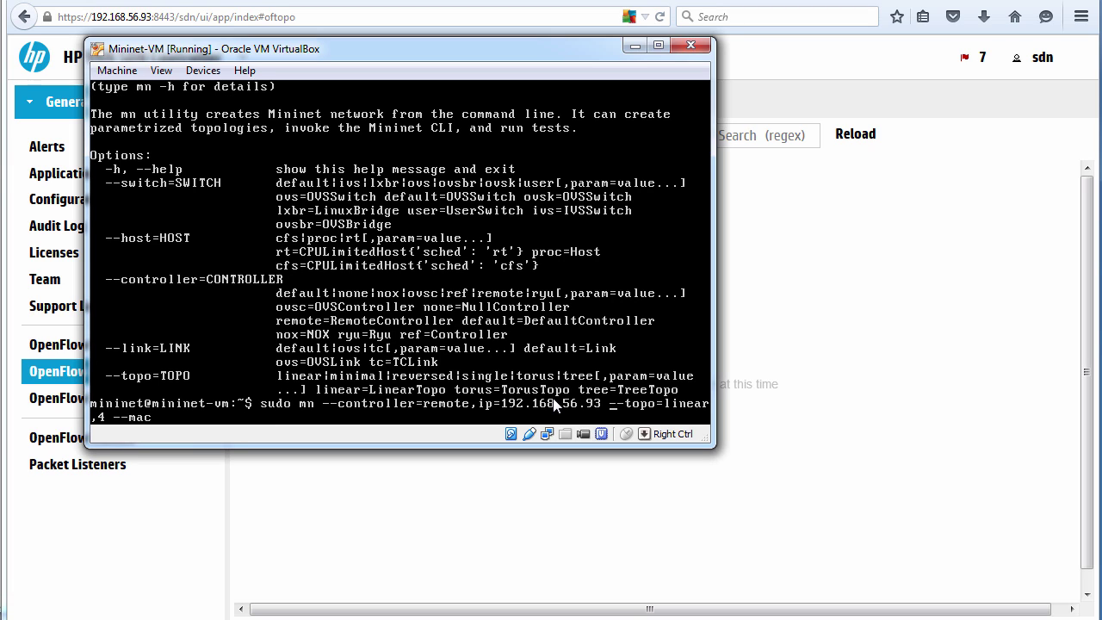
pyautogui.press('Right')
pyautogui.press('Right')
pyautogui.press('Right')
pyautogui.press('Right')
pyautogui.press('Right')
pyautogui.press('Right')
pyautogui.press('Right')
pyautogui.press('Right')
pyautogui.press('Right')
pyautogui.press('Right')
pyautogui.press('Right')
pyautogui.press('Right')
pyautogui.press('Right')
pyautogui.press('Right')
pyautogui.press('BackSpace')
pyautogui.press('BackSpace')
pyautogui.press('BackSpace')
pyautogui.press('BackSpace')
pyautogui.press('BackSpace')
pyautogui.press('BackSpace')
pyautogui.write('singel,2')
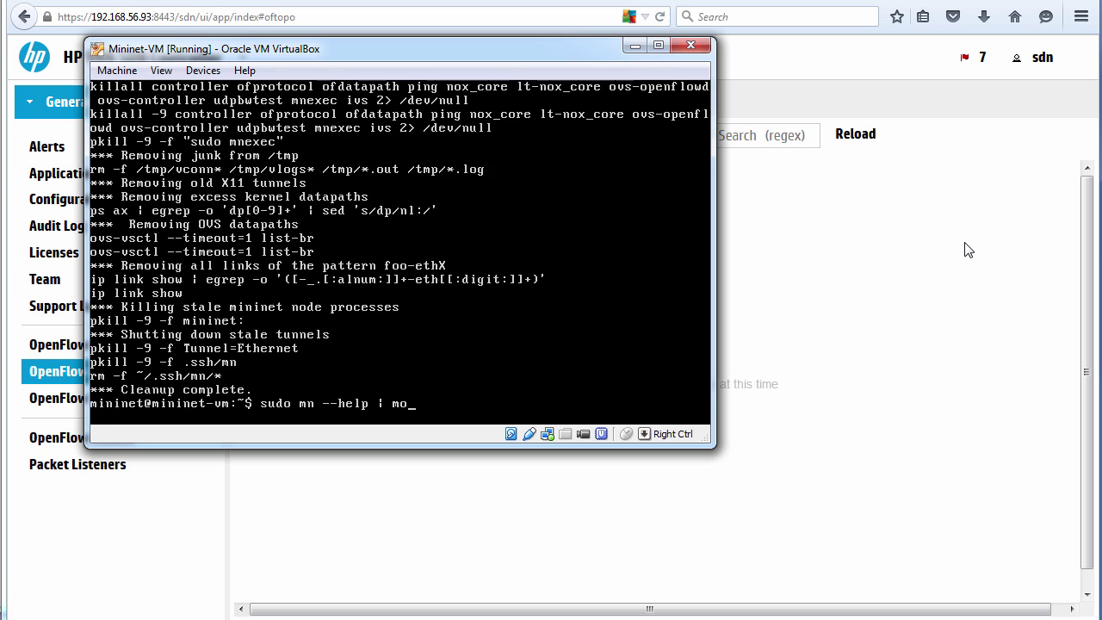
pyautogui.press('BackSpace')
pyautogui.press('BackSpace')
pyautogui.press('BackSpace')
pyautogui.press('BackSpace')
pyautogui.press('BackSpace')
pyautogui.press('BackSpace')
pyautogui.press('BackSpace')
pyautogui.press('BackSpace')
pyautogui.press('BackSpace')
pyautogui.press('BackSpace')
pyautogui.press('BackSpace')
# Run the sudo mn -c cleanup and launch Mininet with --topo=single,24.
pyautogui.press('Return')
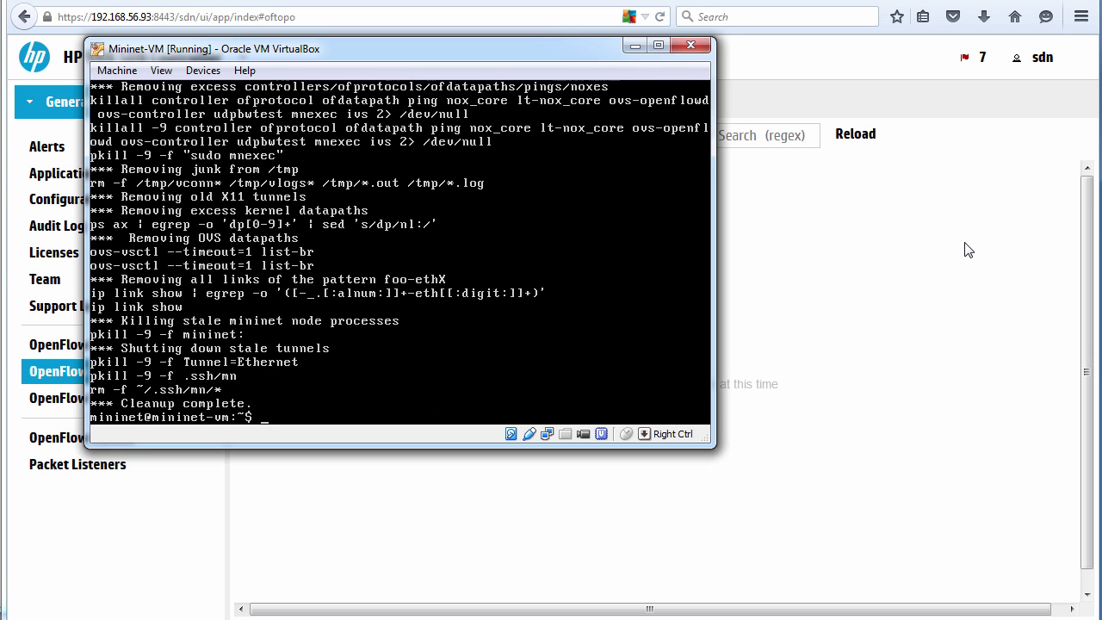
pyautogui.press('Up')
pyautogui.press('Up')
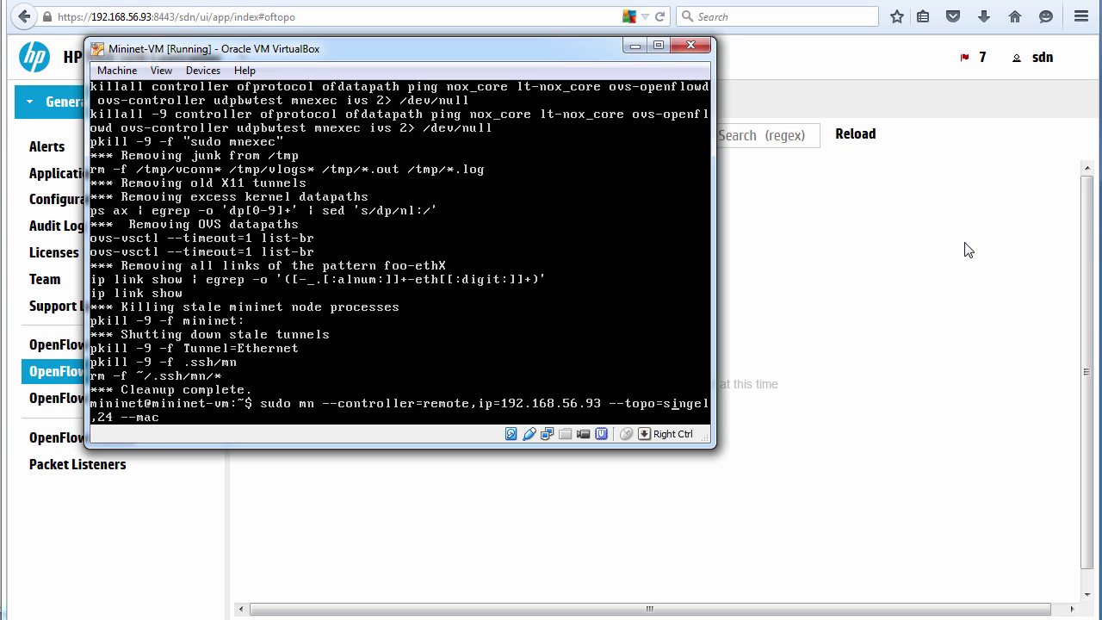
pyautogui.press('BackSpace')
pyautogui.press('BackSpace')
pyautogui.write('le')
pyautogui.press('Return')
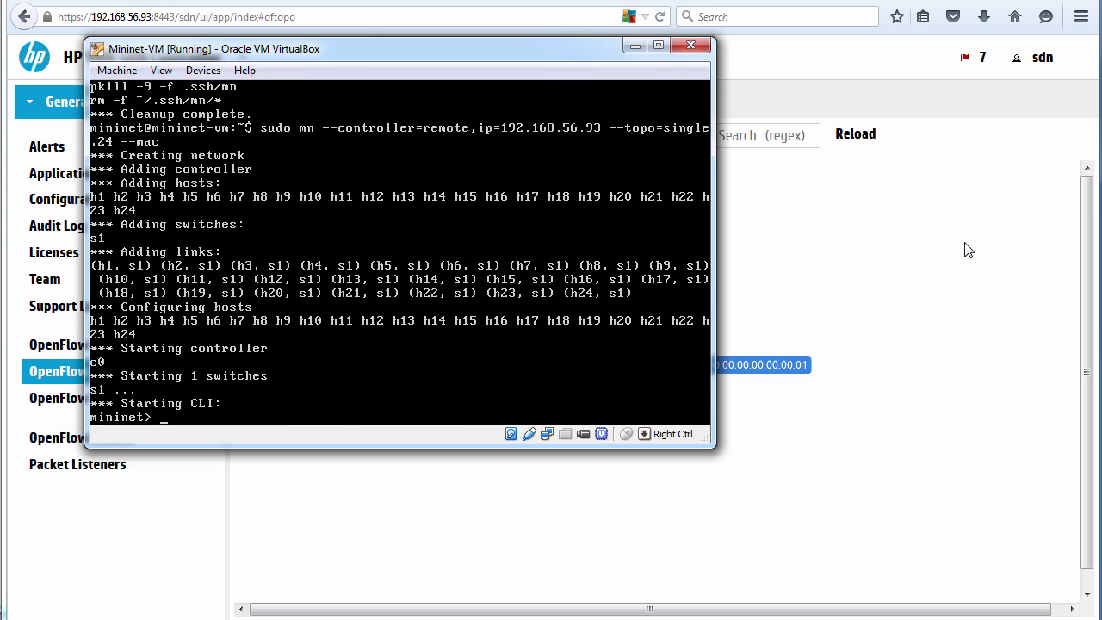
# Run pingall across all 24 hosts, getting 0% dropped (552/552 received).
pyautogui.click(969, 250)
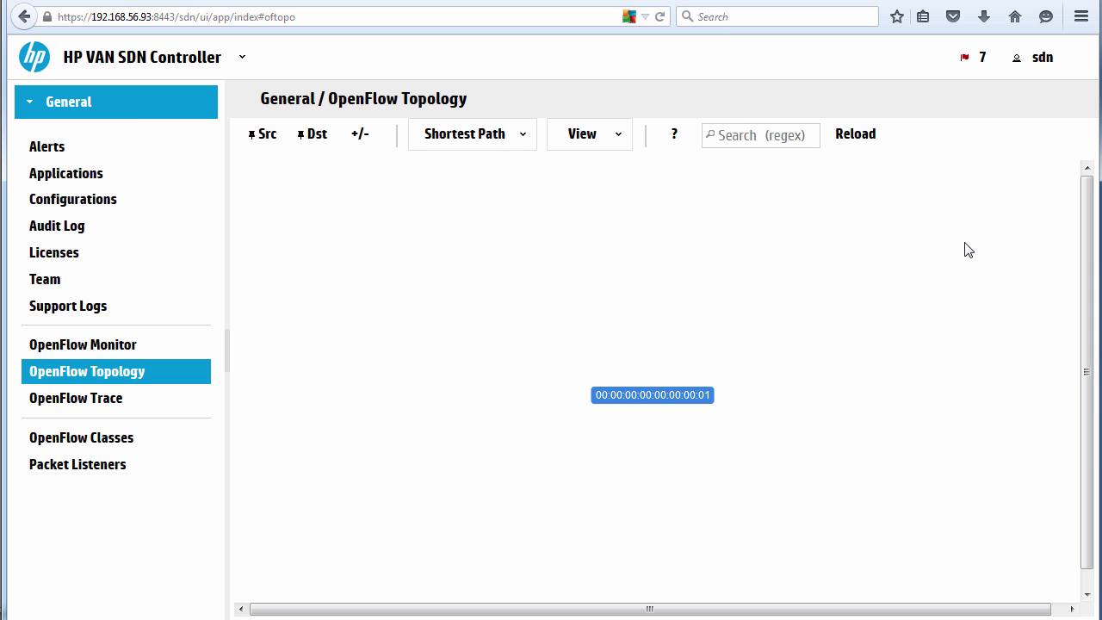
pyautogui.hotkey('alt', 'Tab')
pyautogui.write('pinga')
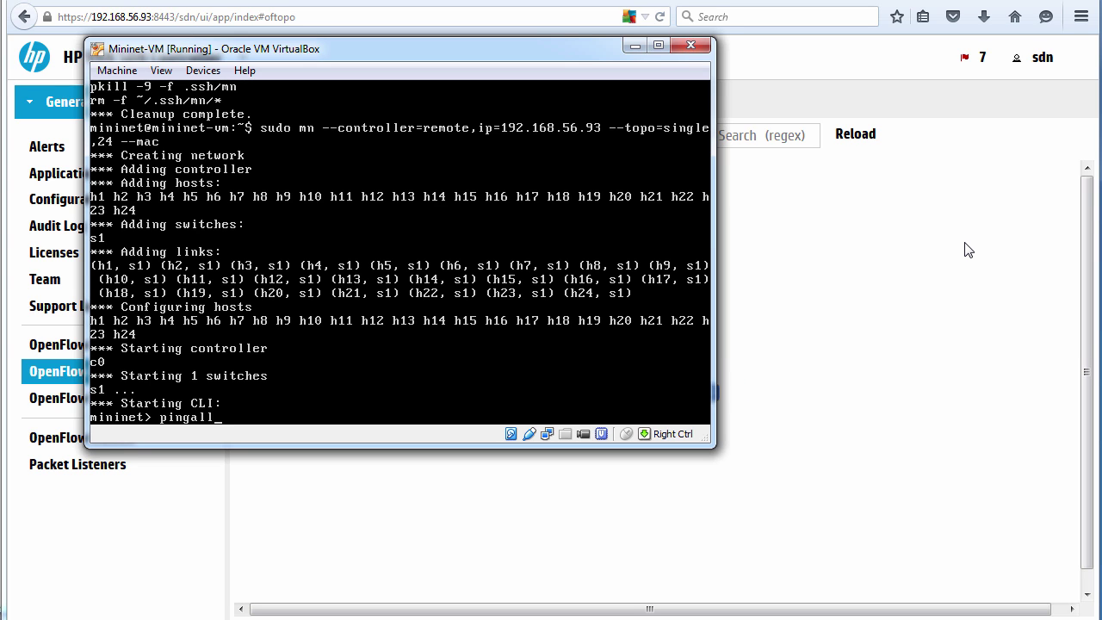
pyautogui.press('Return')
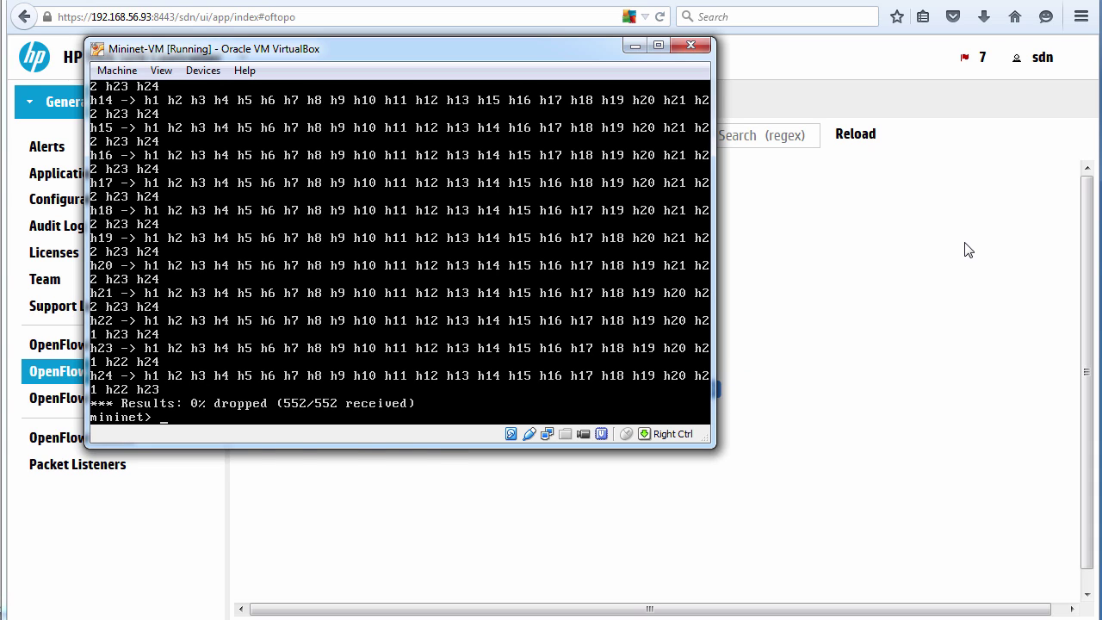
# Reload the topology view, rerun pingall, and refresh the controller page to show all 24 hosts.
pyautogui.click(965, 250)
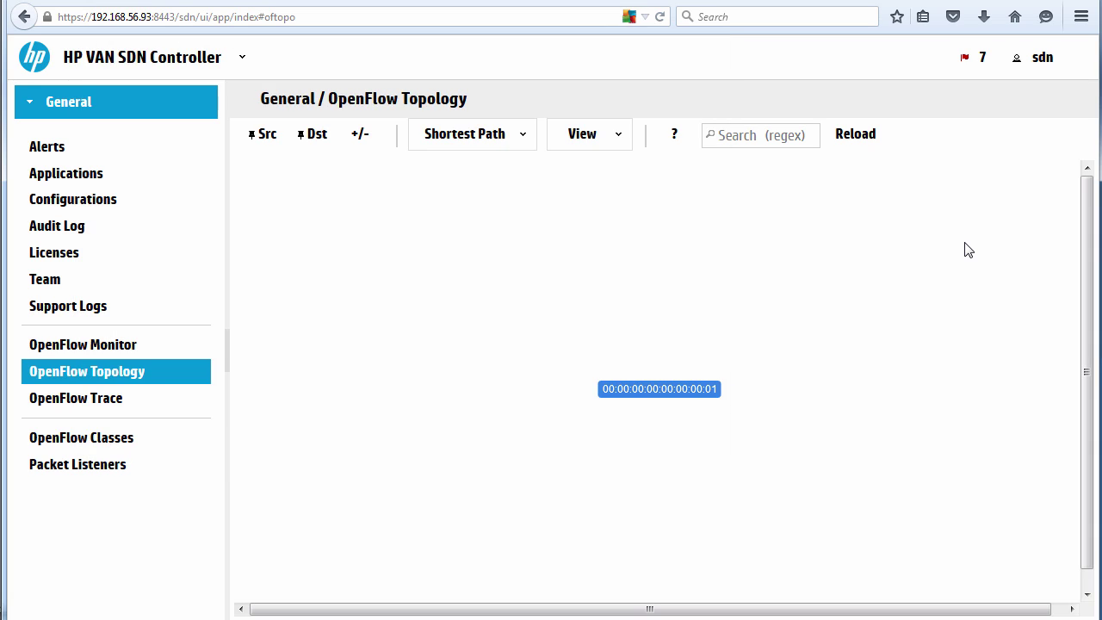
pyautogui.click(857, 136)
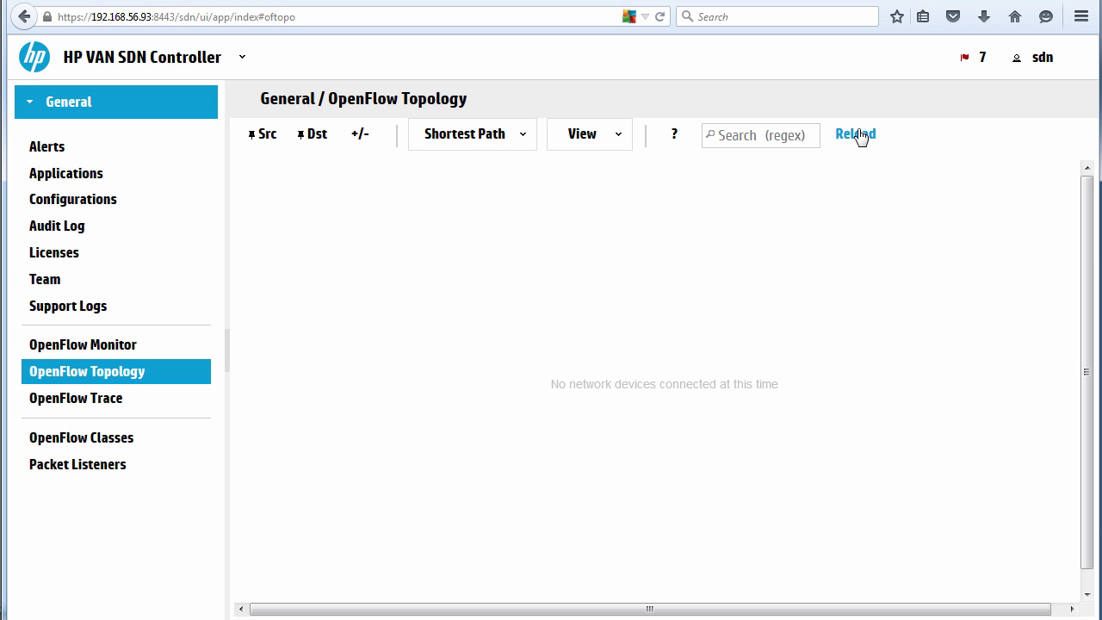
pyautogui.hotkey('alt', 'Tab')
pyautogui.write('pingall')
pyautogui.press('Return')
pyautogui.click(836, 212)
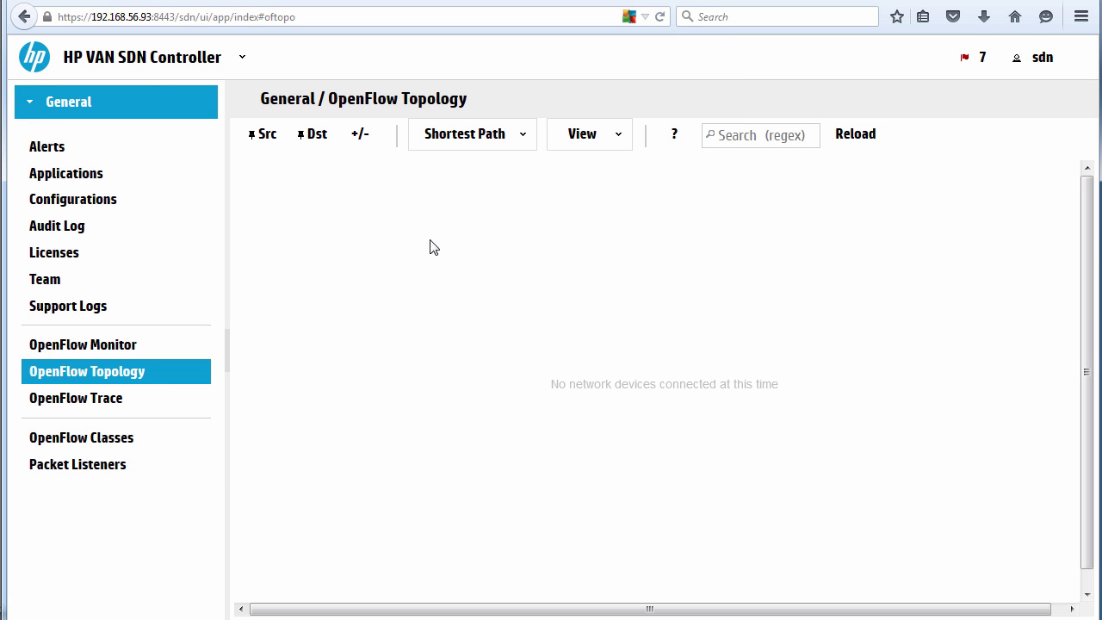
pyautogui.click(660, 18)
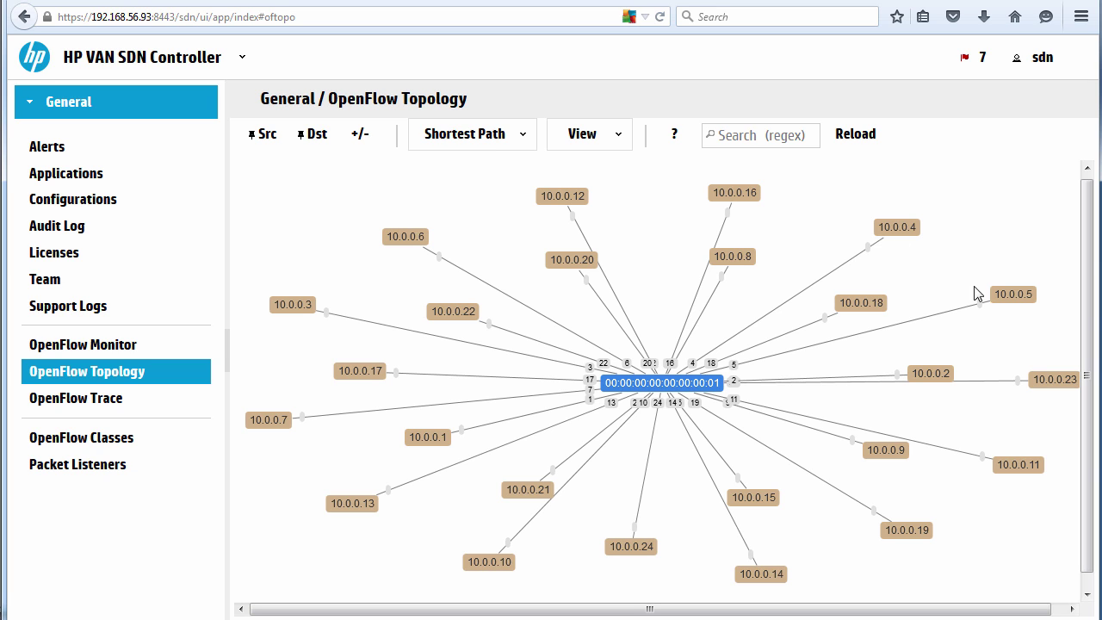
# Set host 10.0.0.2 as path source and 10.0.0.12 as destination.
pyautogui.moveTo(927, 360); pyautogui.dragTo(940, 347)
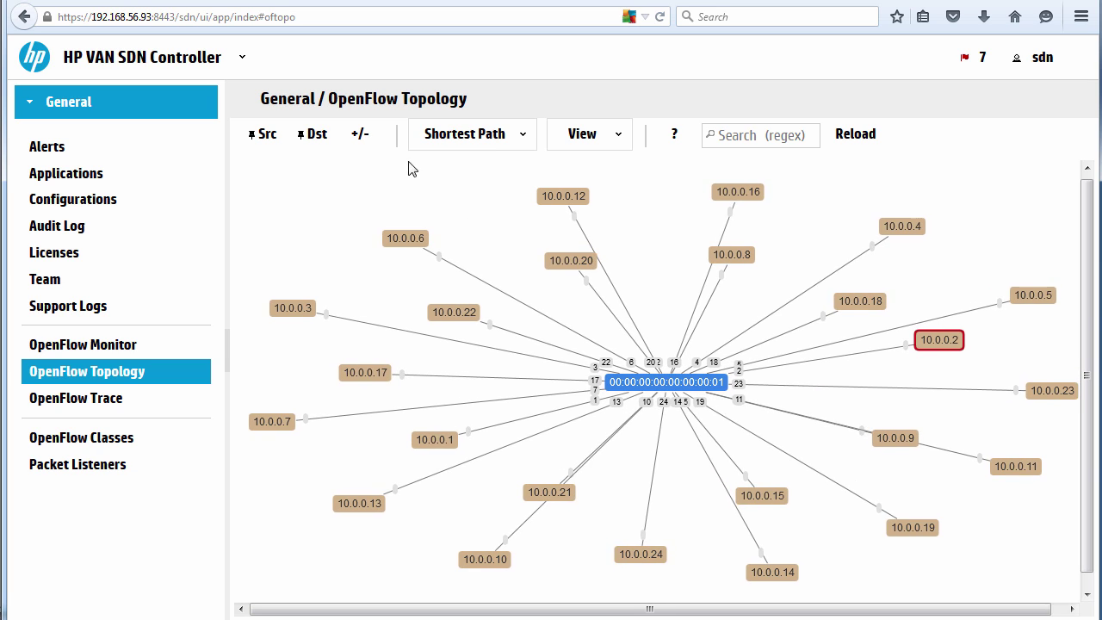
pyautogui.click(271, 137)
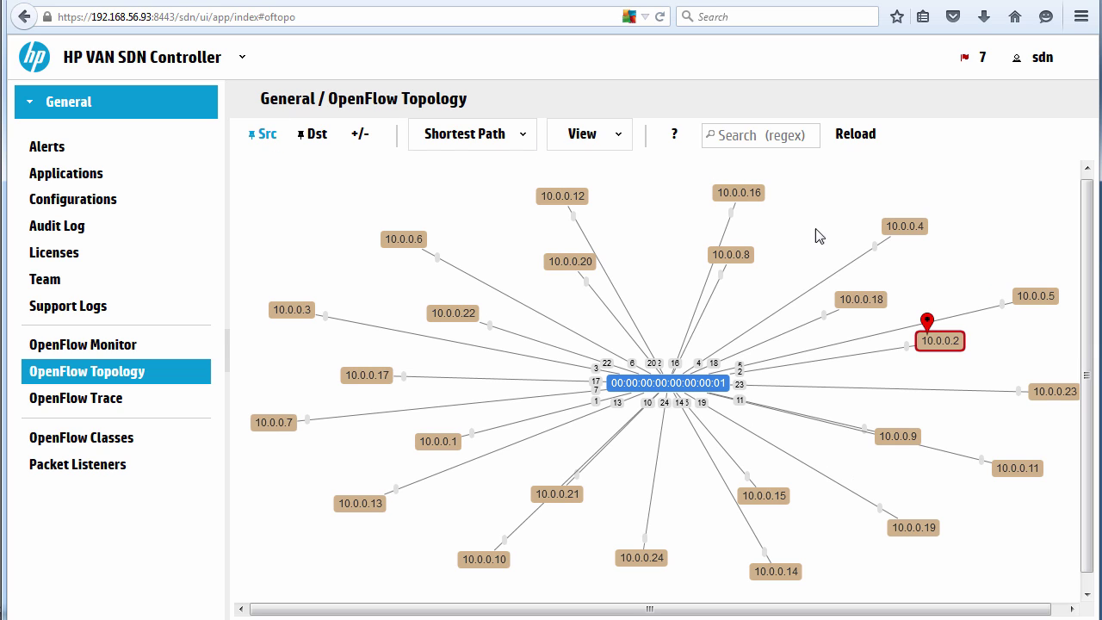
pyautogui.click(564, 198)
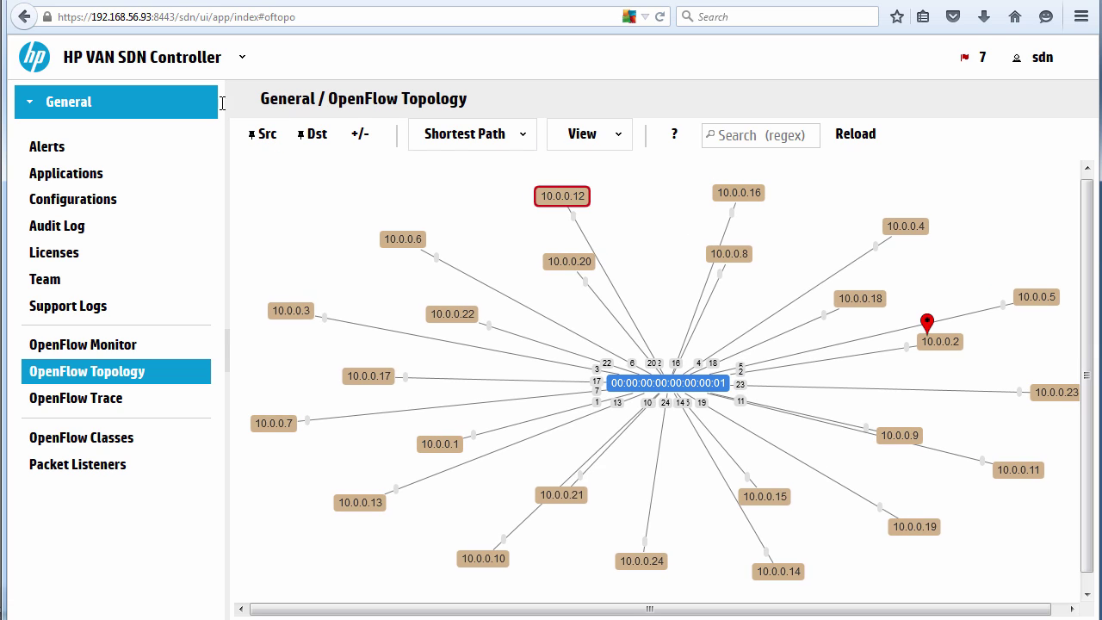
pyautogui.click(317, 136)
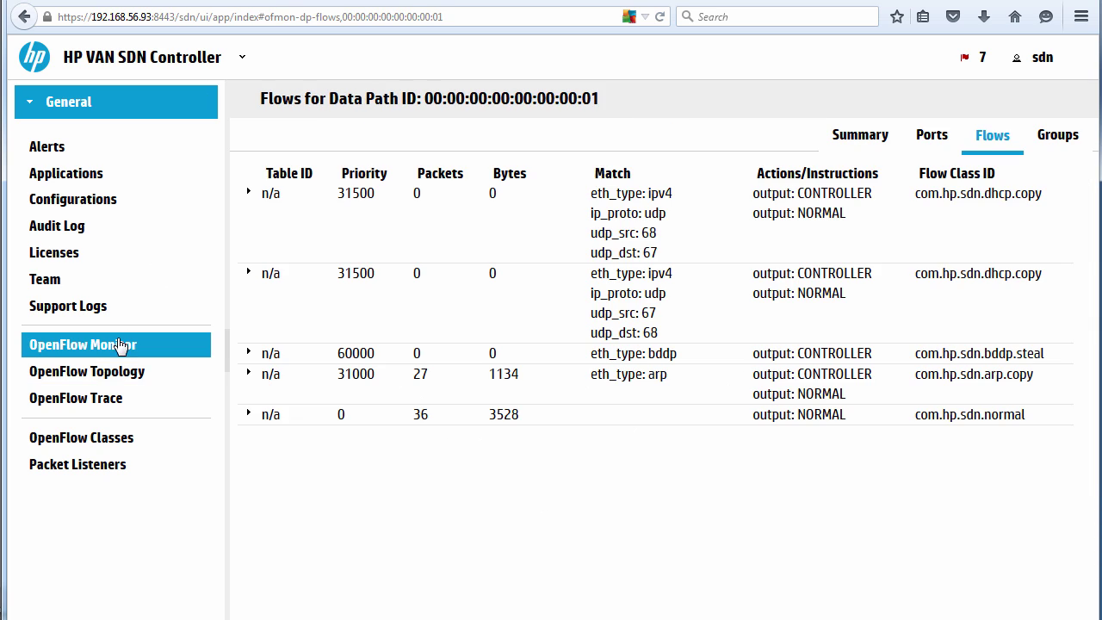
# Show the flows of data path 00:00:00:00:00:00:00:01 in OpenFlow Monitor, normal flow at 2208 packets.
pyautogui.click(113, 347)
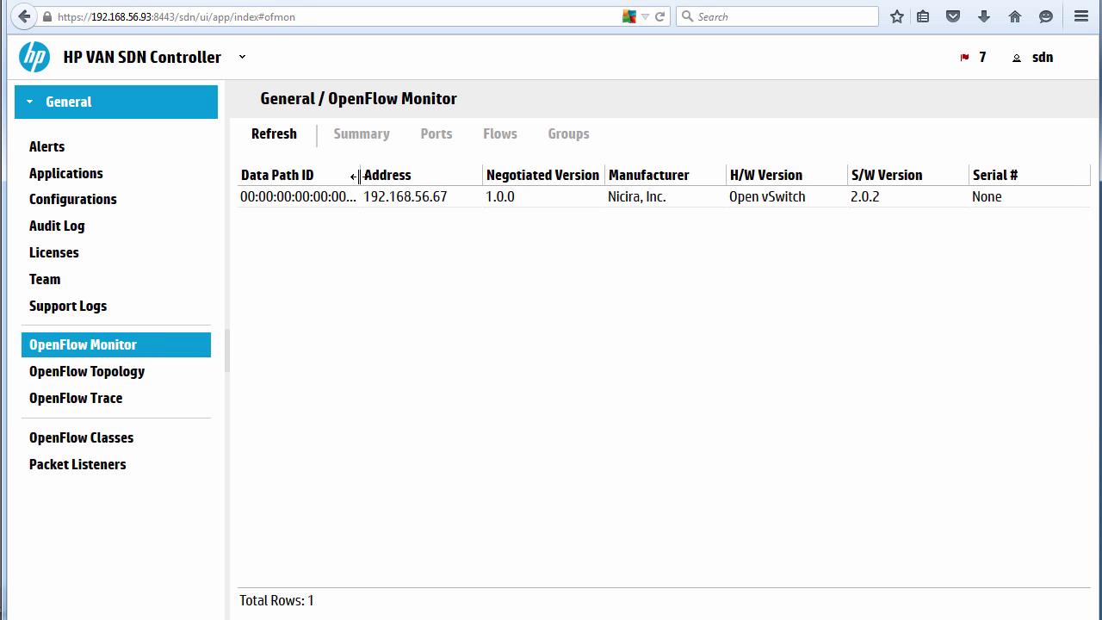
pyautogui.moveTo(362, 177); pyautogui.dragTo(399, 182)
pyautogui.click(384, 198)
pyautogui.click(496, 135)
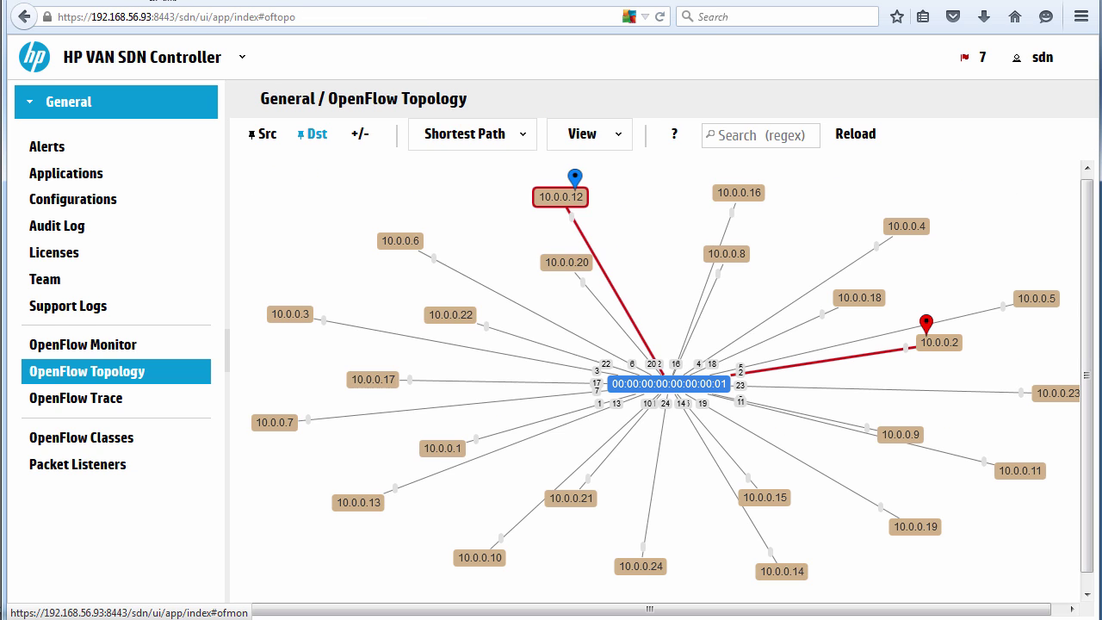
# Exit the 24-host network and run the sudo mn -c cleanup.
pyautogui.hotkey('alt', 'Tab')
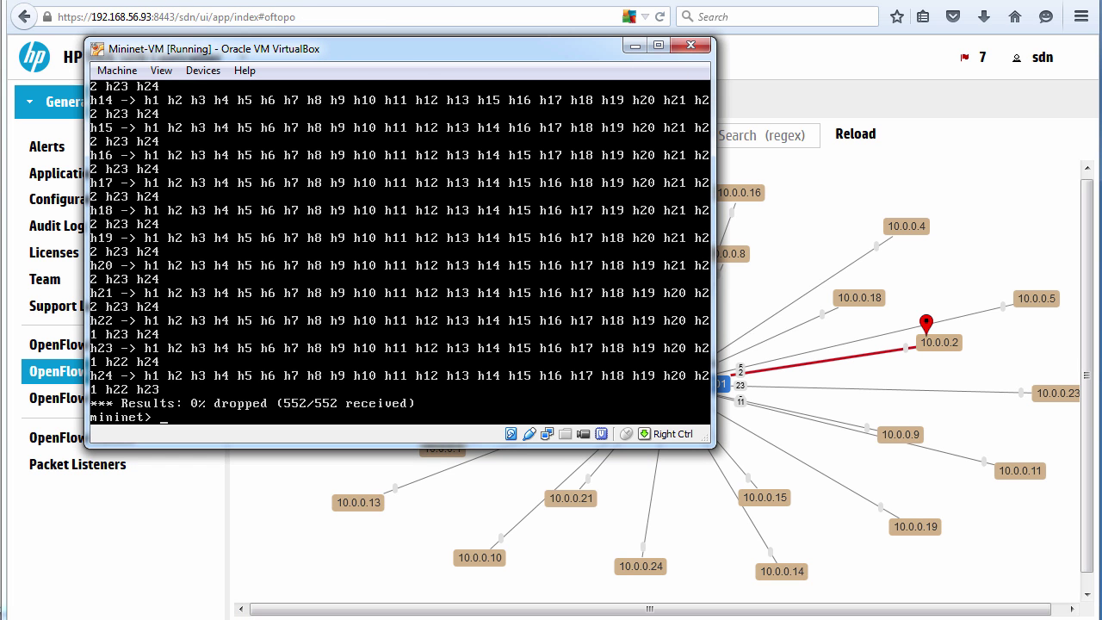
pyautogui.write('exit')
pyautogui.press('Return')
pyautogui.press('Up')
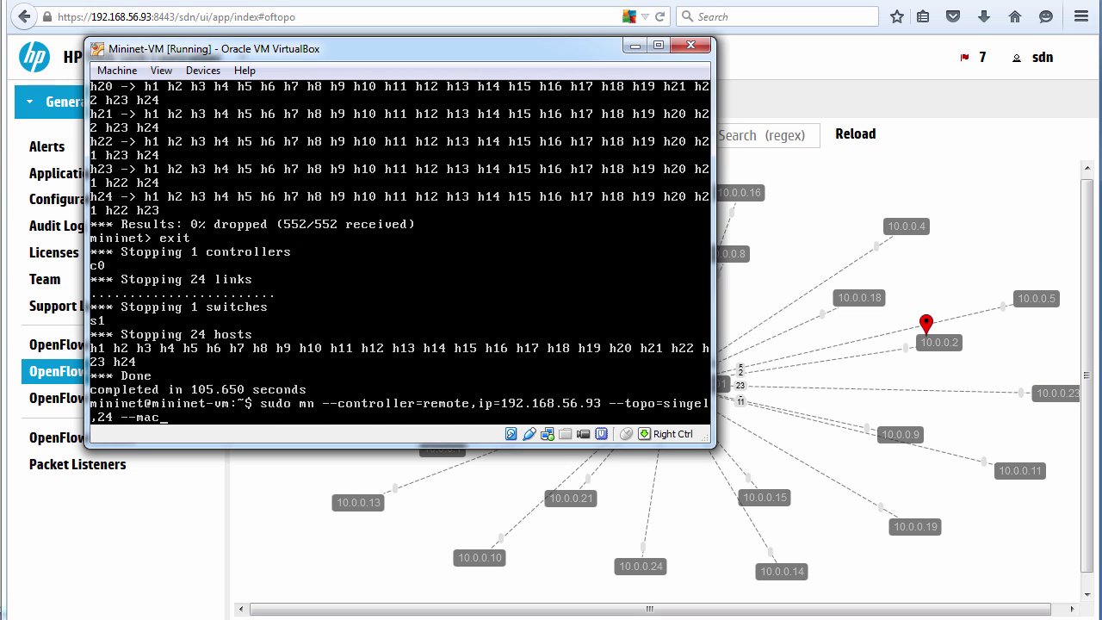
pyautogui.press('Up')
pyautogui.press('Return')
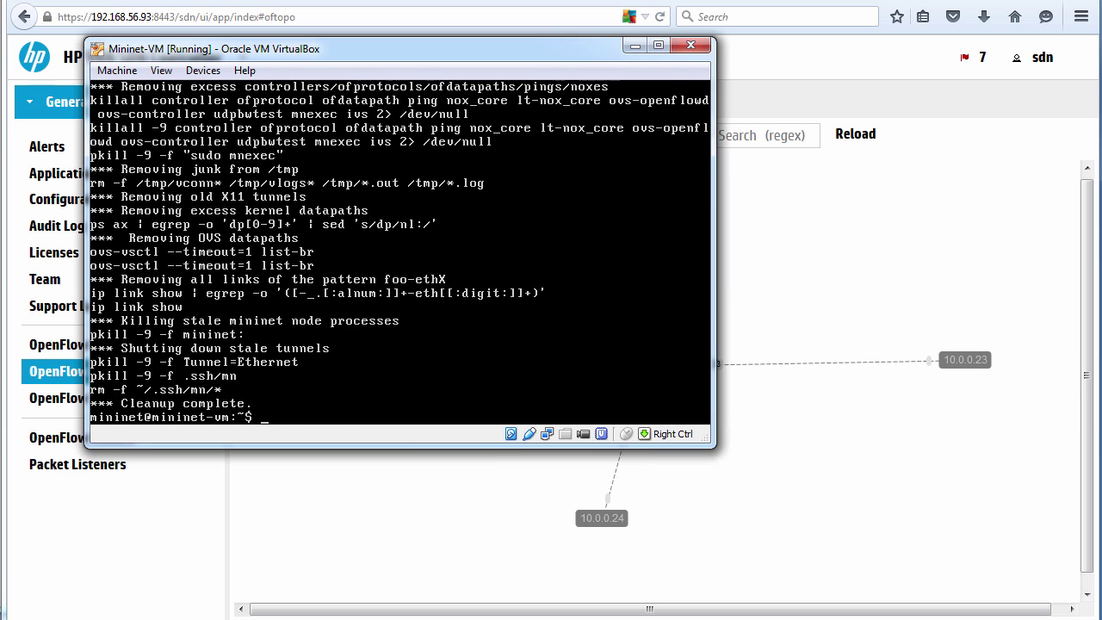
# Relaunch the linear mn command with the switch count changed from 4 to 100.
pyautogui.press('Up')
pyautogui.press('Up')
pyautogui.press('Down')
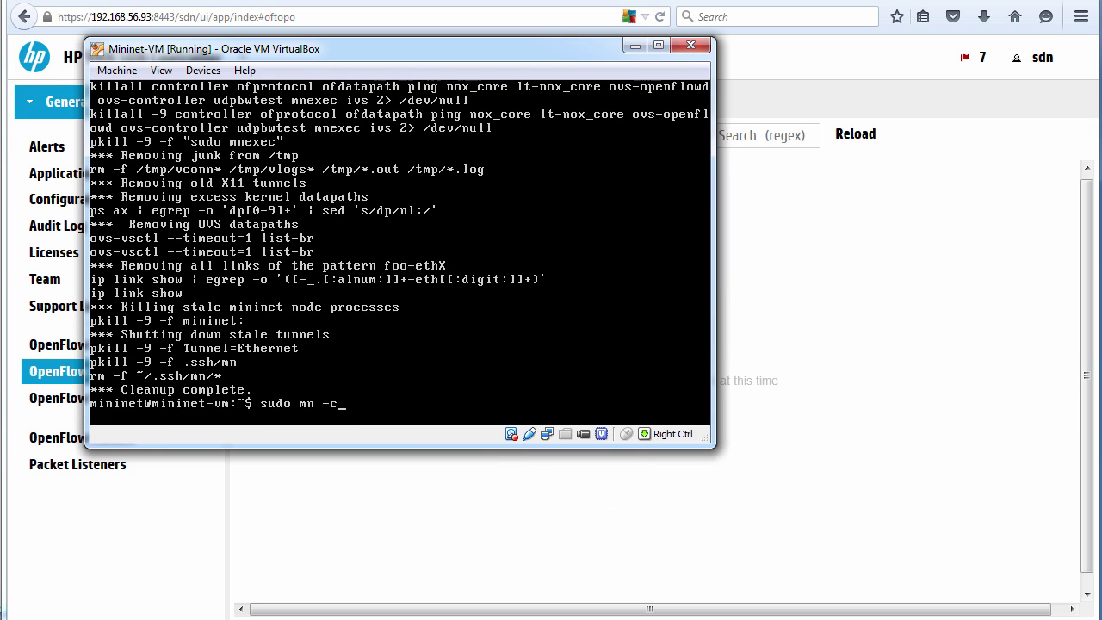
pyautogui.press('Up')
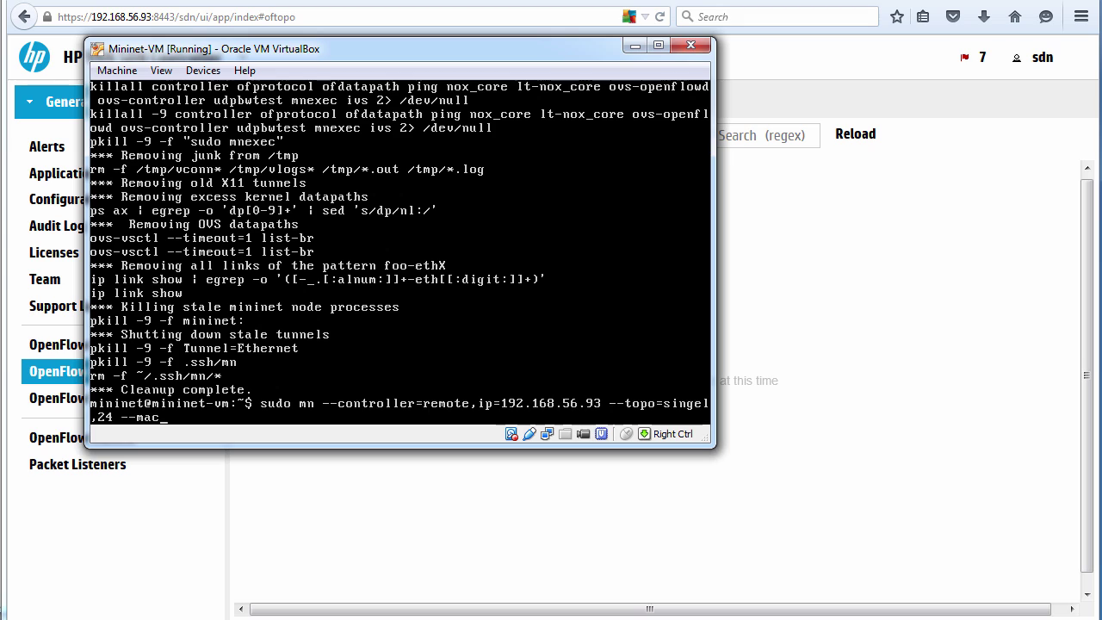
pyautogui.press('Up')
pyautogui.press('Up')
pyautogui.press('Up')
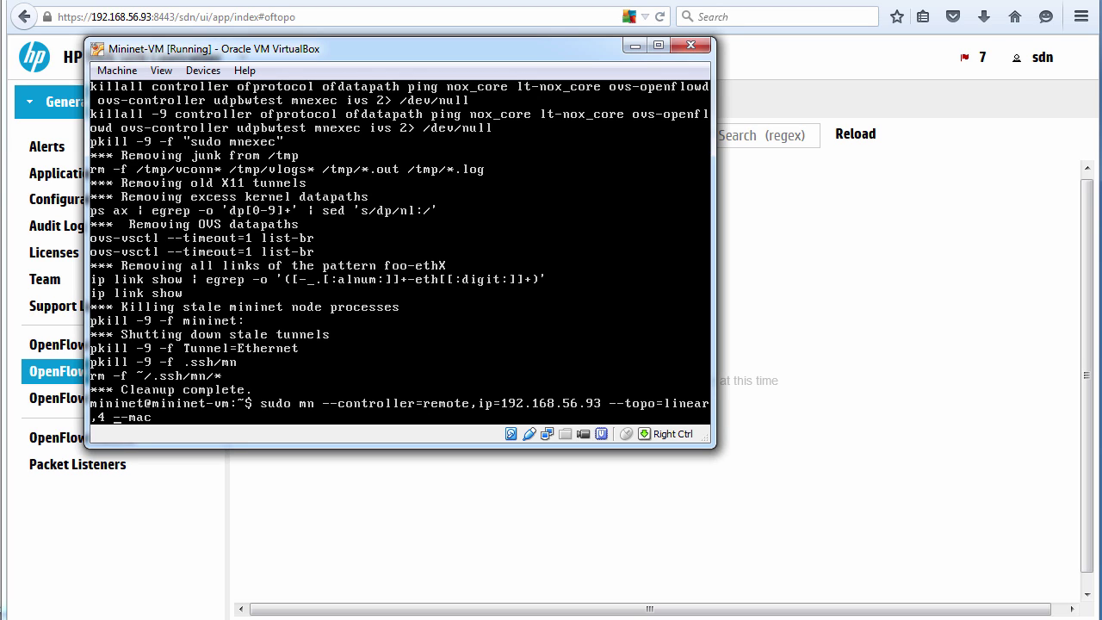
pyautogui.press('Left')
pyautogui.press('Left')
pyautogui.press('Left')
pyautogui.press('Left')
pyautogui.press('Left')
pyautogui.press('Left')
pyautogui.press('BackSpace')
pyautogui.write('100')
pyautogui.press('Return')
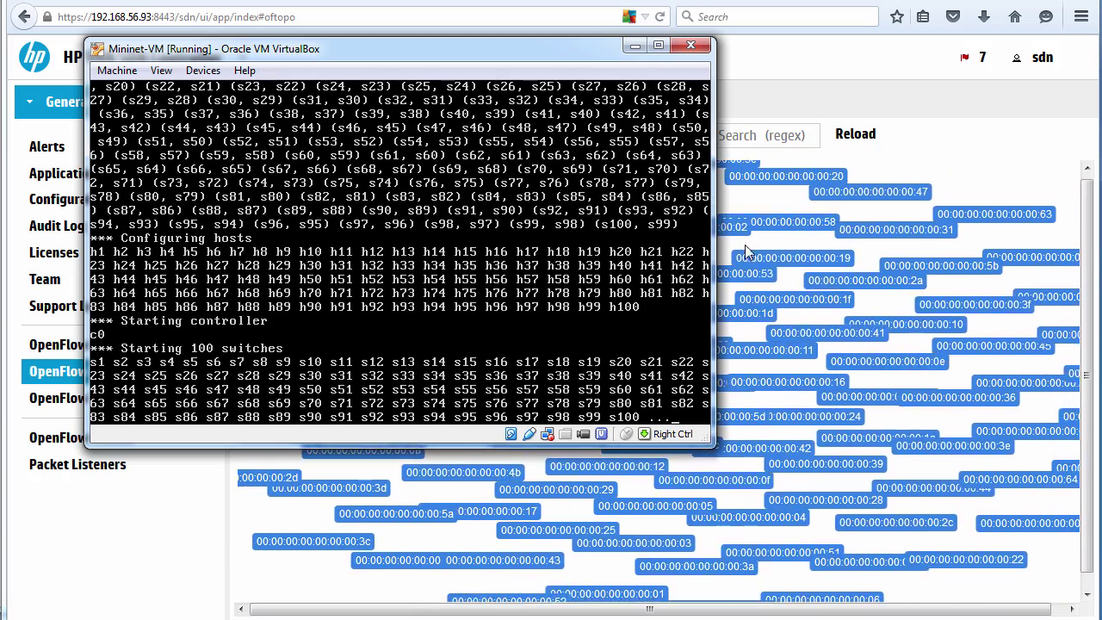
# Watch the 100-switch chain fill the topology page, then start an h10 ping in Mininet.
pyautogui.click(754, 199)
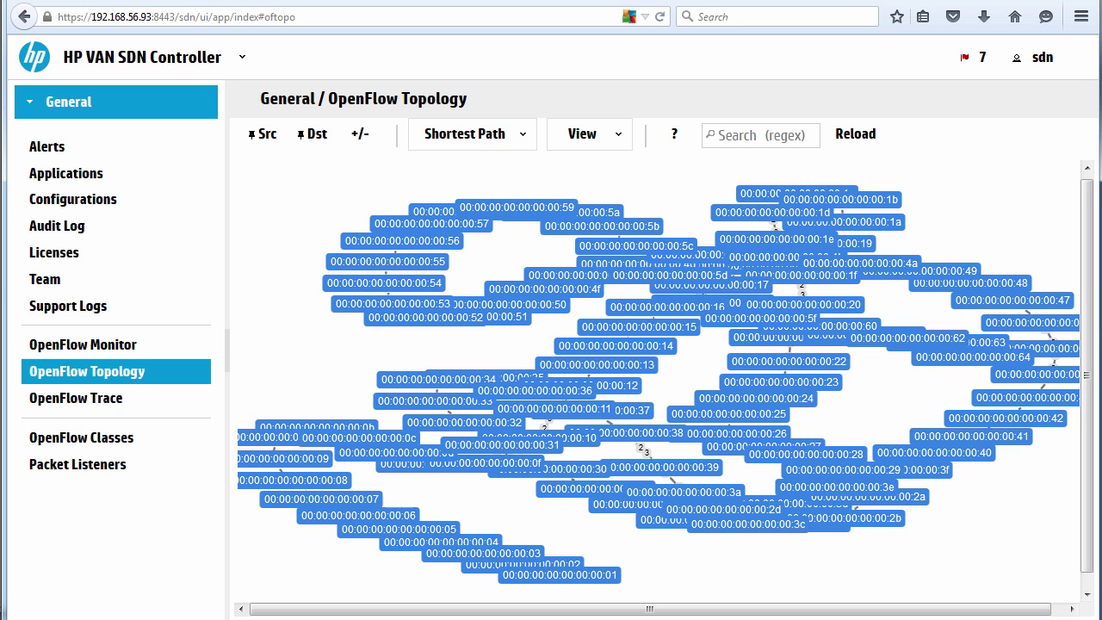
pyautogui.hotkey('alt', 'Tab')
pyautogui.write('h10 ping h99')
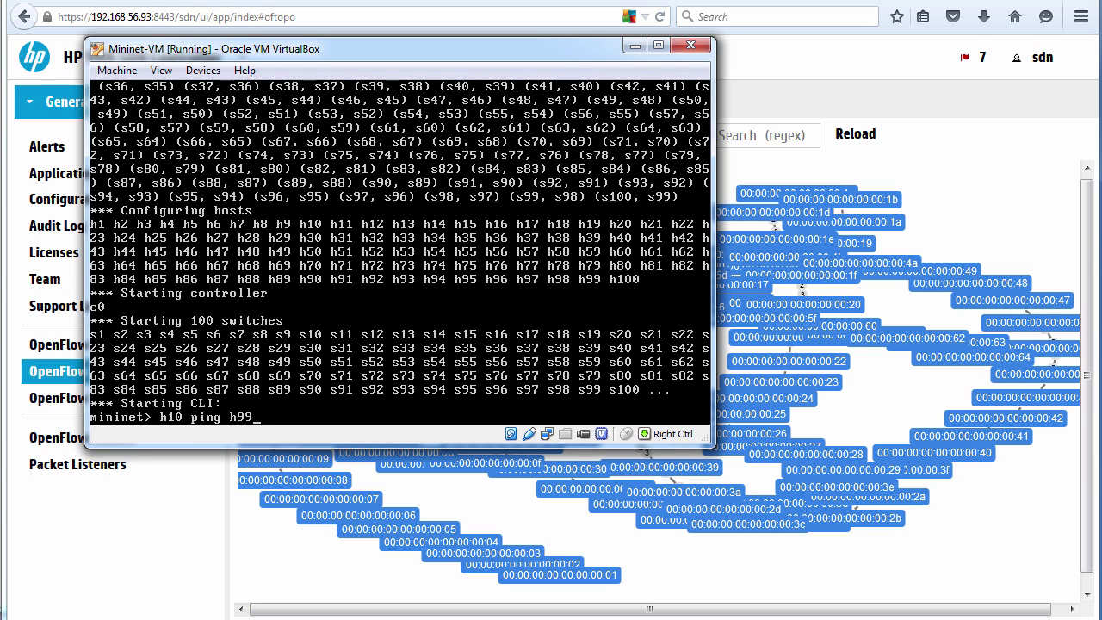
# Ping h99 from h10, then drag hosts 10.0.0.99, 10.0.0.10 and switch 0a clear of the chain.
pyautogui.press('Return')
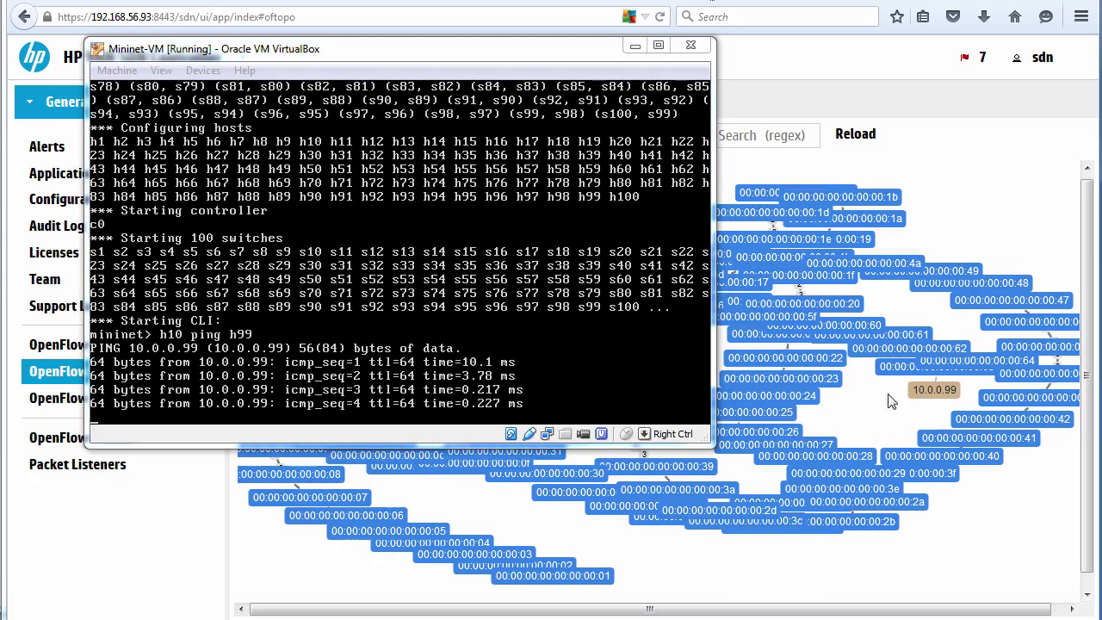
pyautogui.click(900, 372)
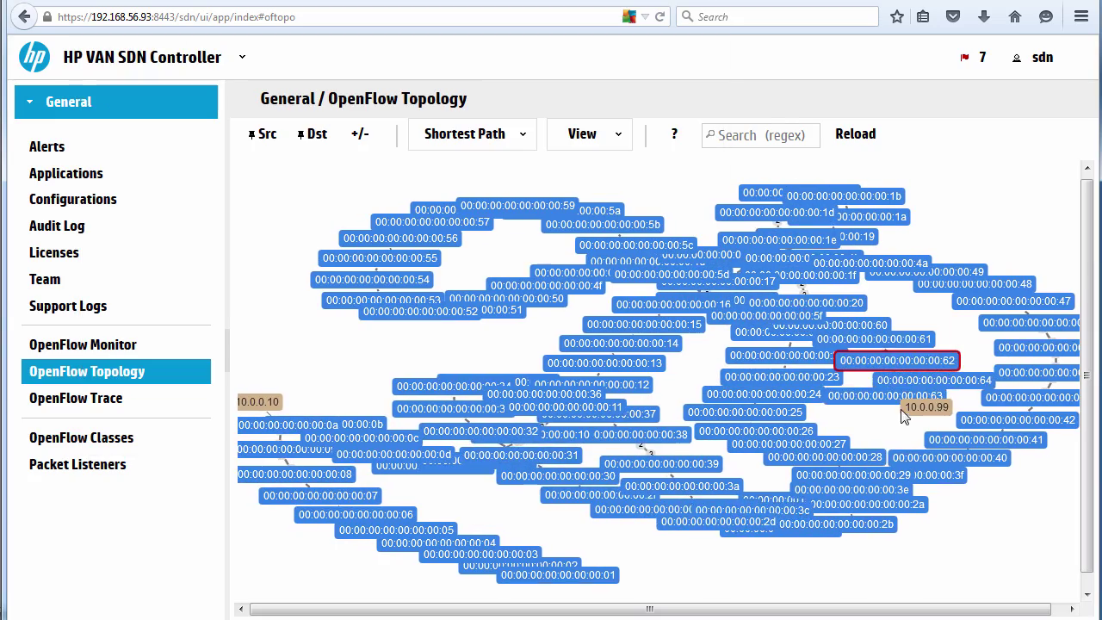
pyautogui.moveTo(936, 411); pyautogui.dragTo(989, 288)
pyautogui.moveTo(997, 224); pyautogui.dragTo(991, 211)
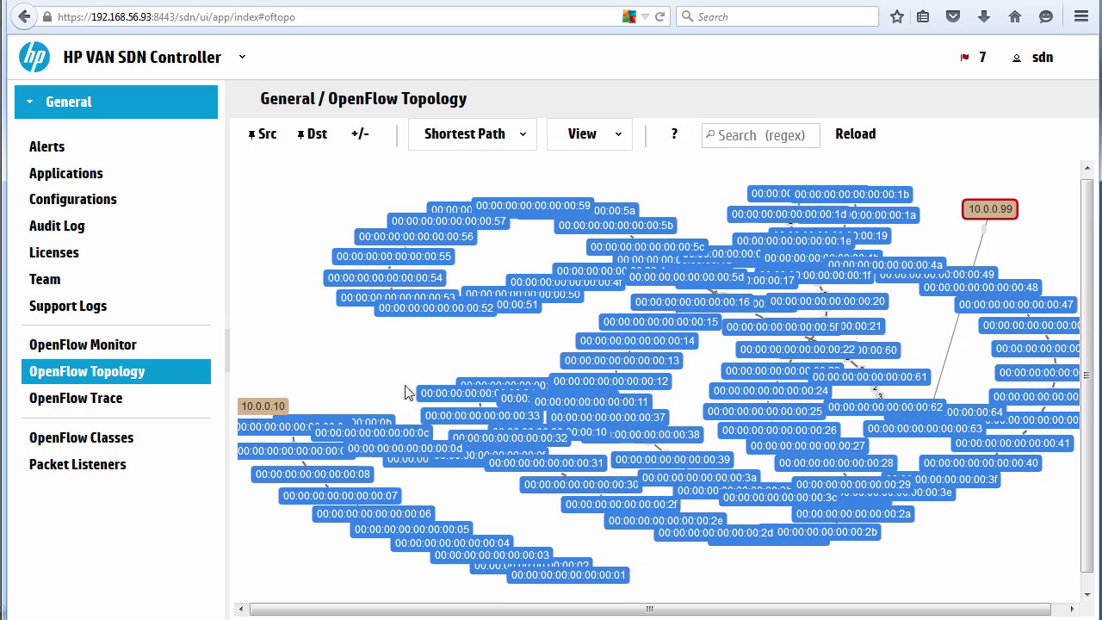
pyautogui.moveTo(278, 269); pyautogui.dragTo(283, 241)
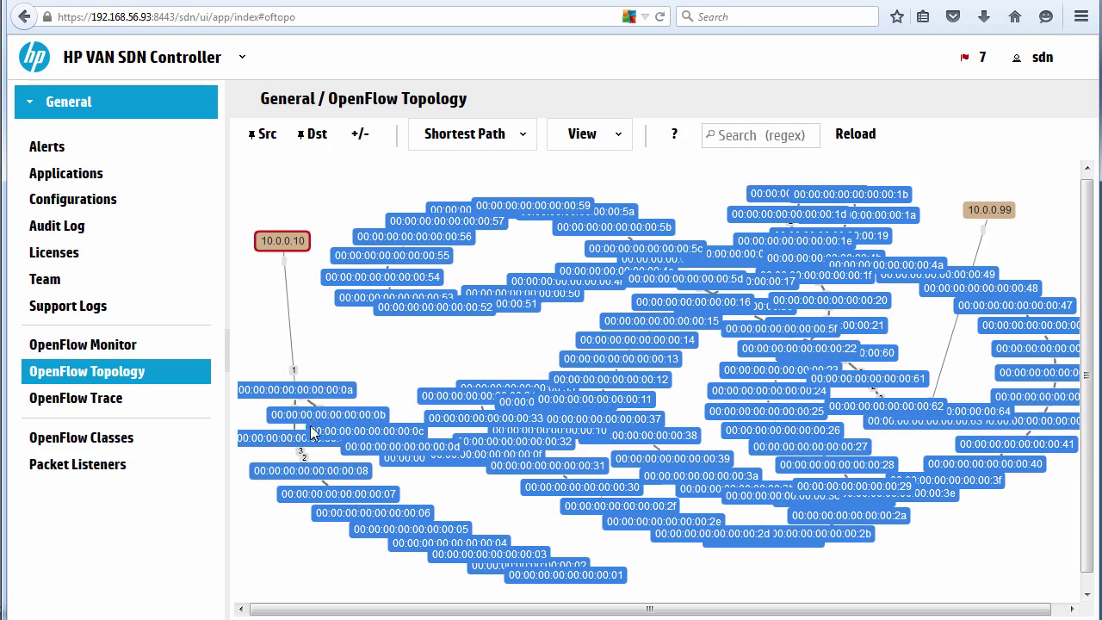
pyautogui.moveTo(306, 373); pyautogui.dragTo(315, 330)
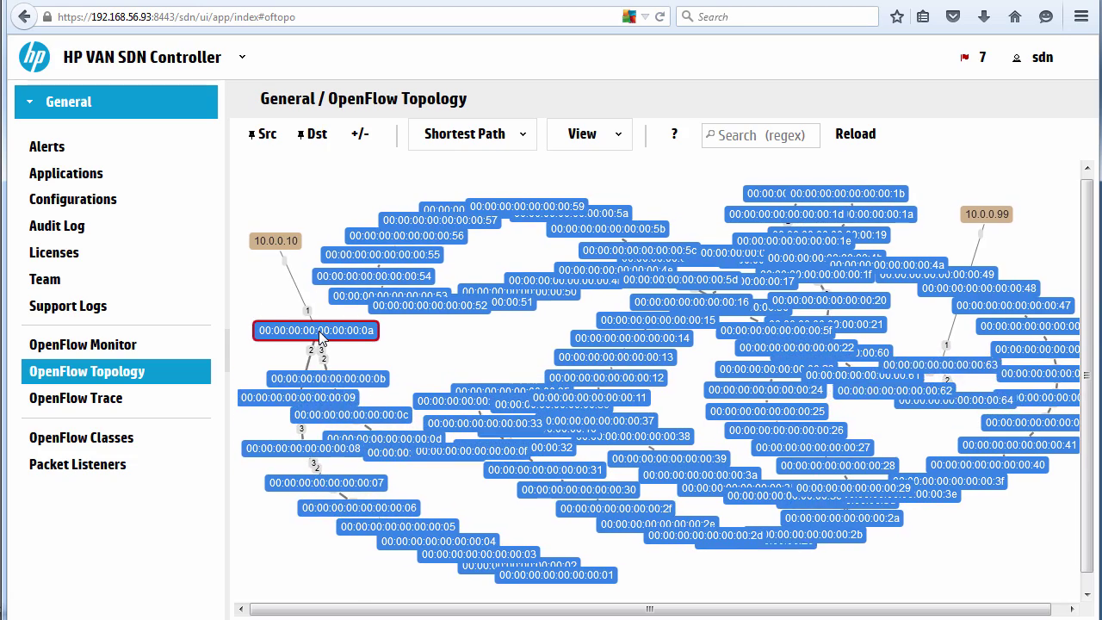
pyautogui.click(982, 250)
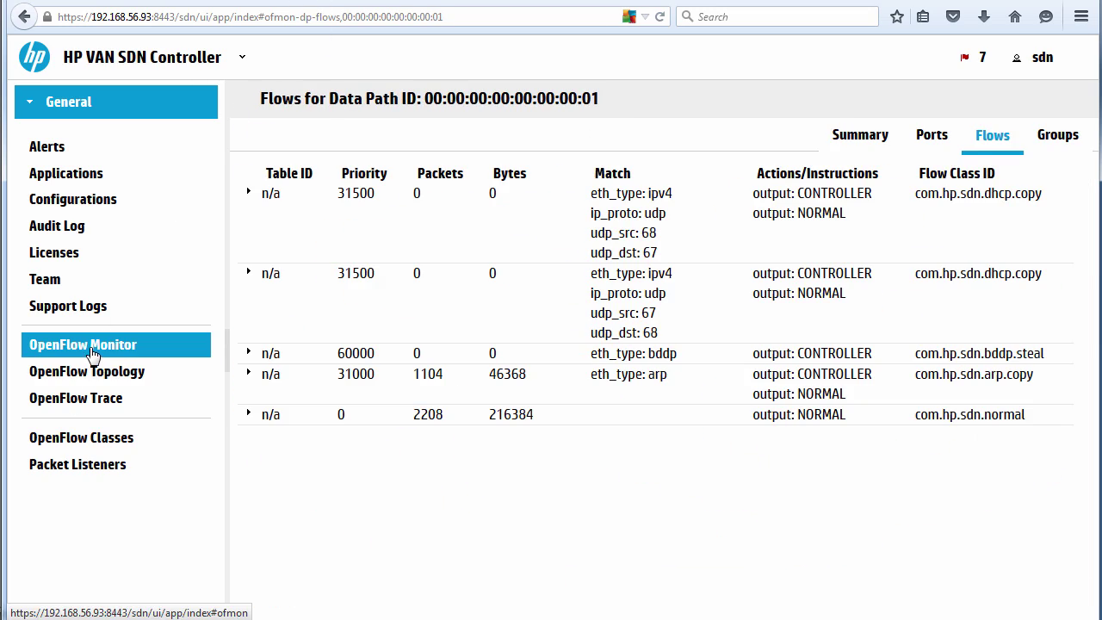
# Show the flow entries of switch 00:00:00:00:00:00:00:0a from the OpenFlow Monitor switch list.
pyautogui.click(82, 346)
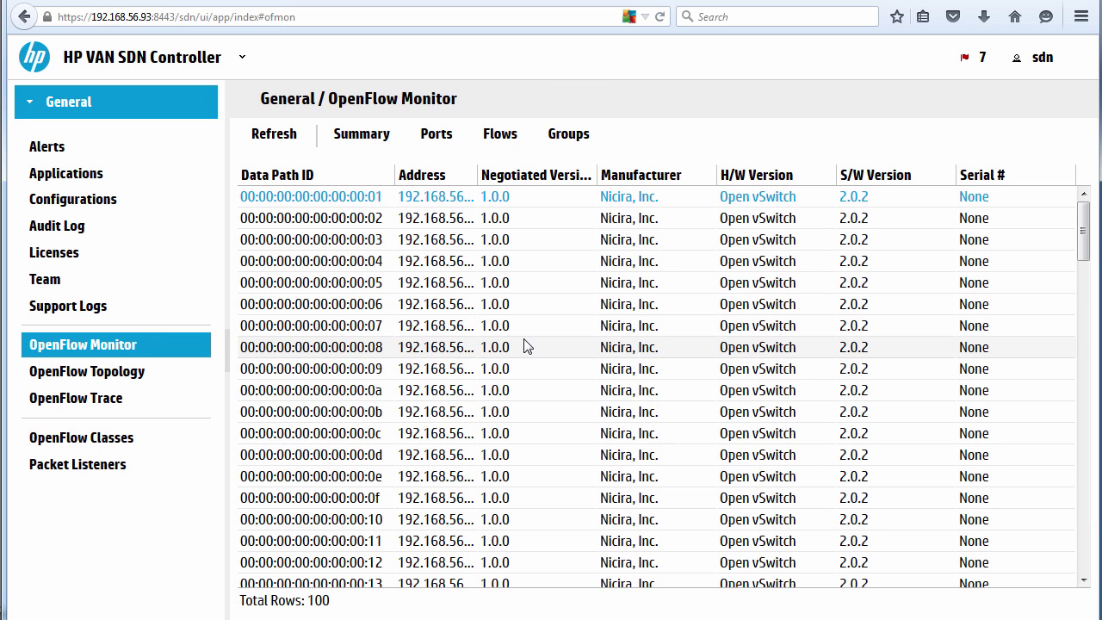
pyautogui.scroll(-15, 1080, 357)
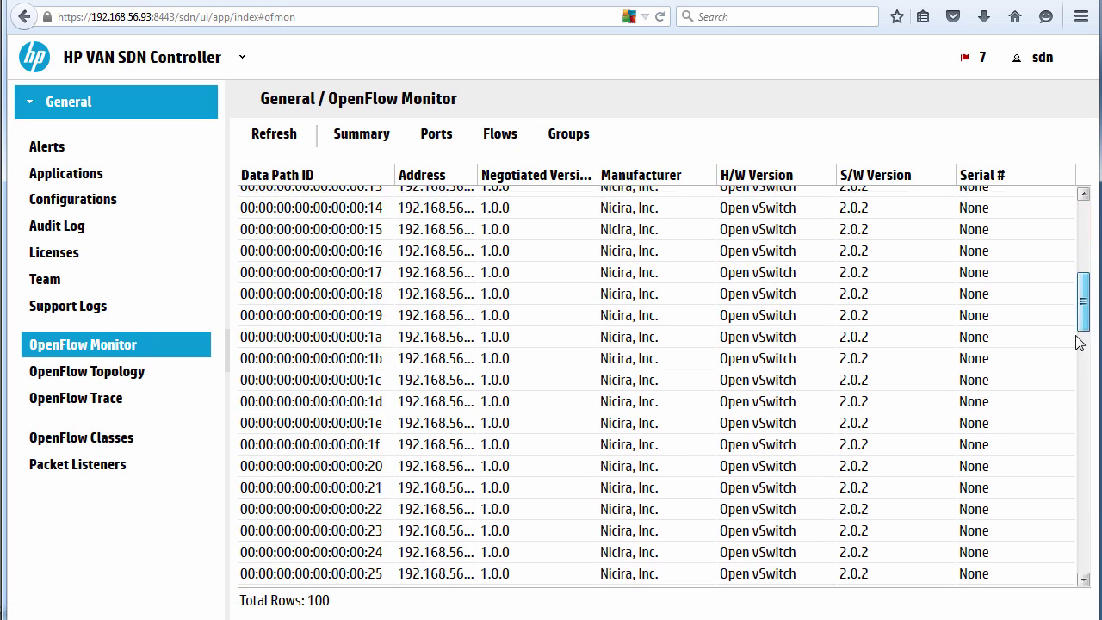
pyautogui.scroll(-7, 1053, 551)
pyautogui.scroll(20, 989, 339)
pyautogui.click(332, 392)
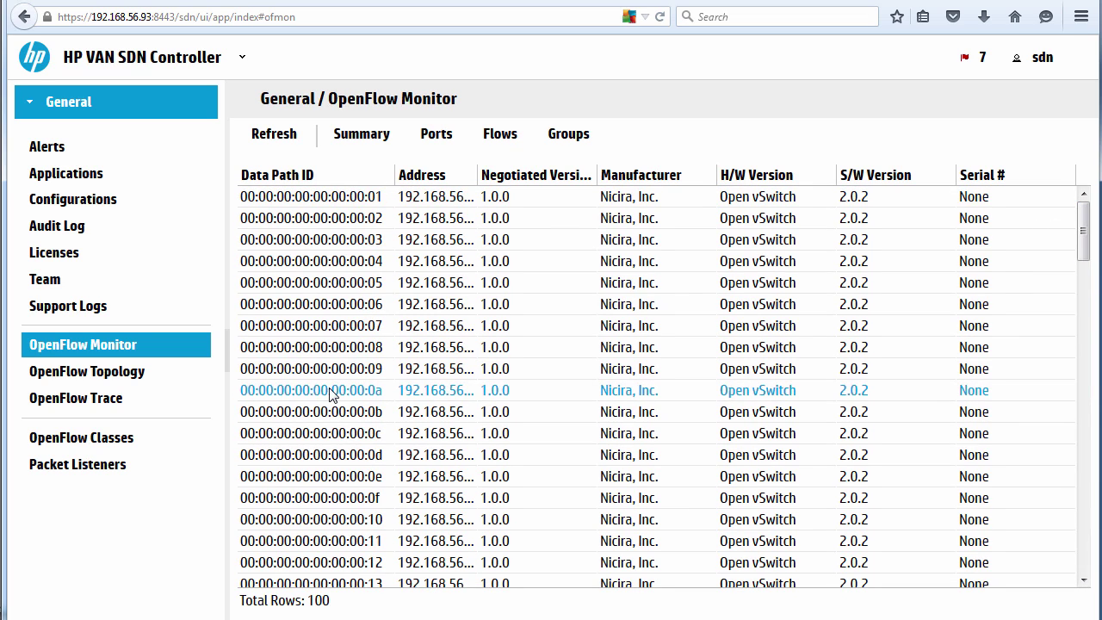
pyautogui.click(497, 138)
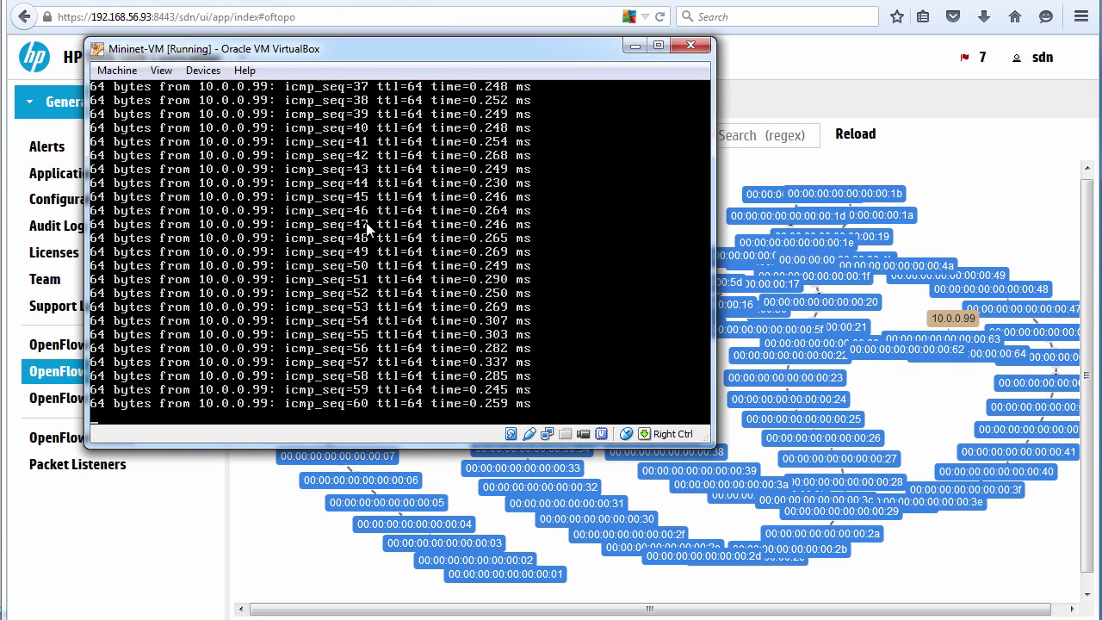
# Stop the ping, exit the linear Mininet network and run the sudo mn -c cleanup.
pyautogui.hotkey('ctrl', 'c')
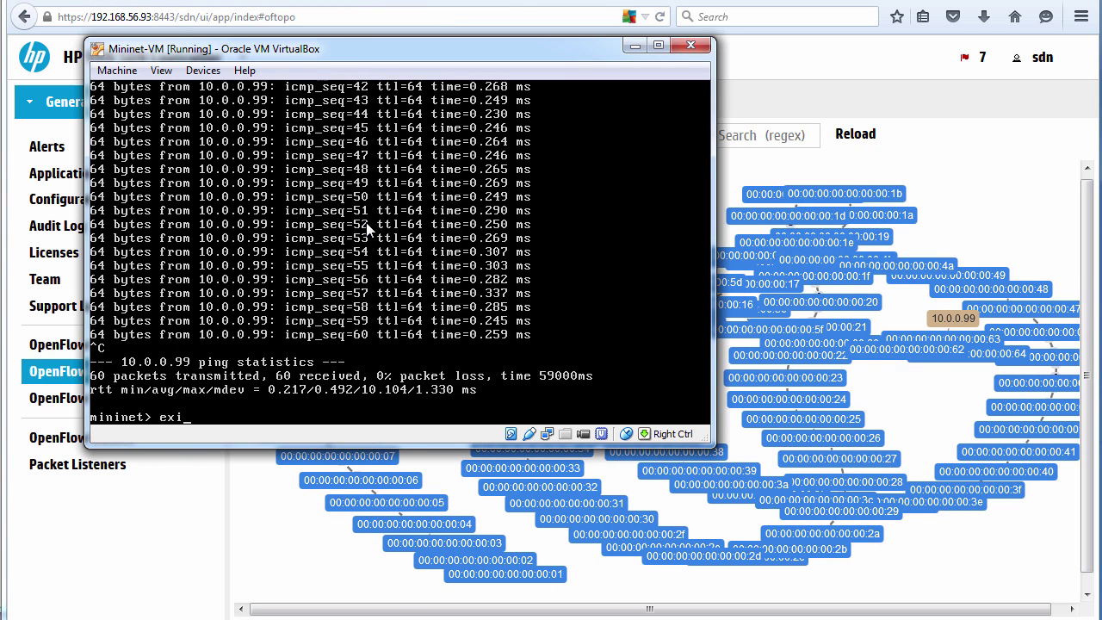
pyautogui.press('Return')
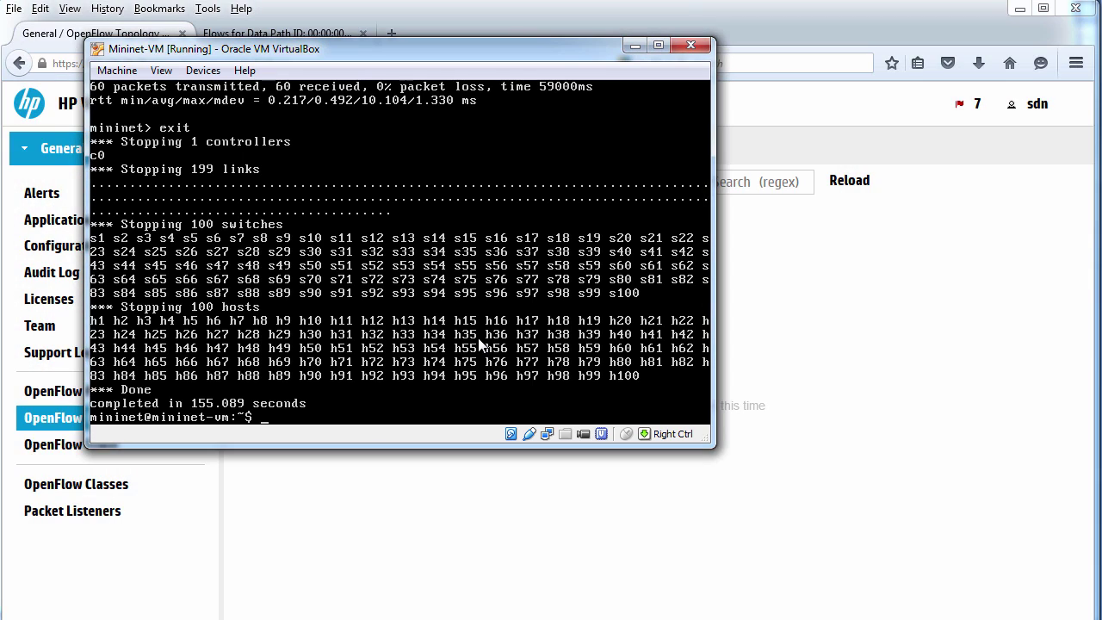
pyautogui.press('Up')
pyautogui.press('Return')
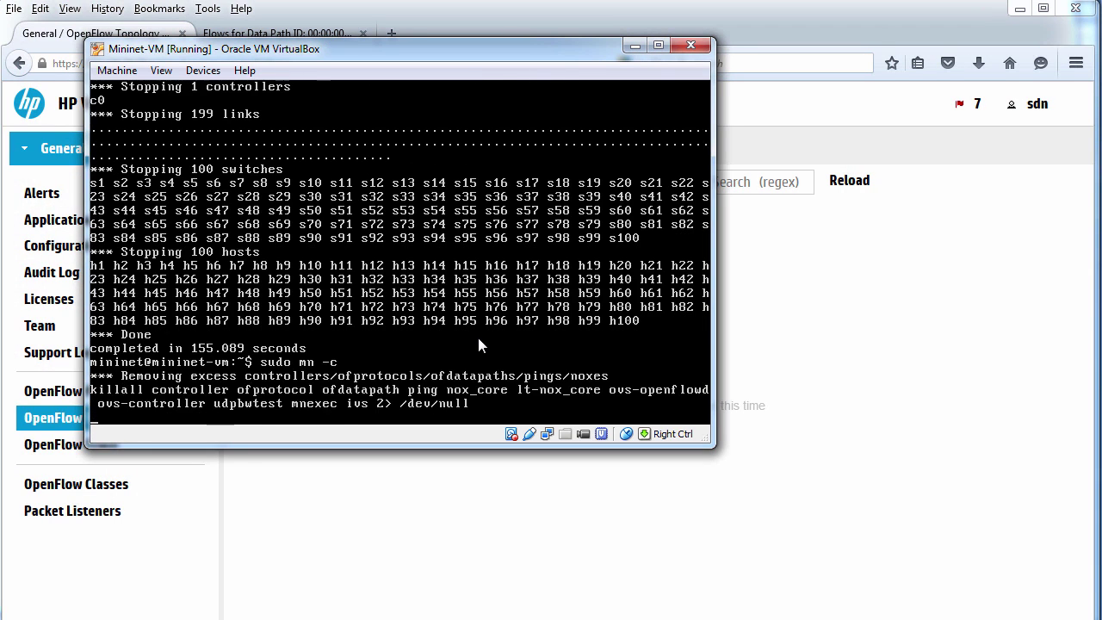
# Start Mininet with --topo=tree,4 and run pingall across all 16 hosts.
pyautogui.press('Up')
pyautogui.press('Up')
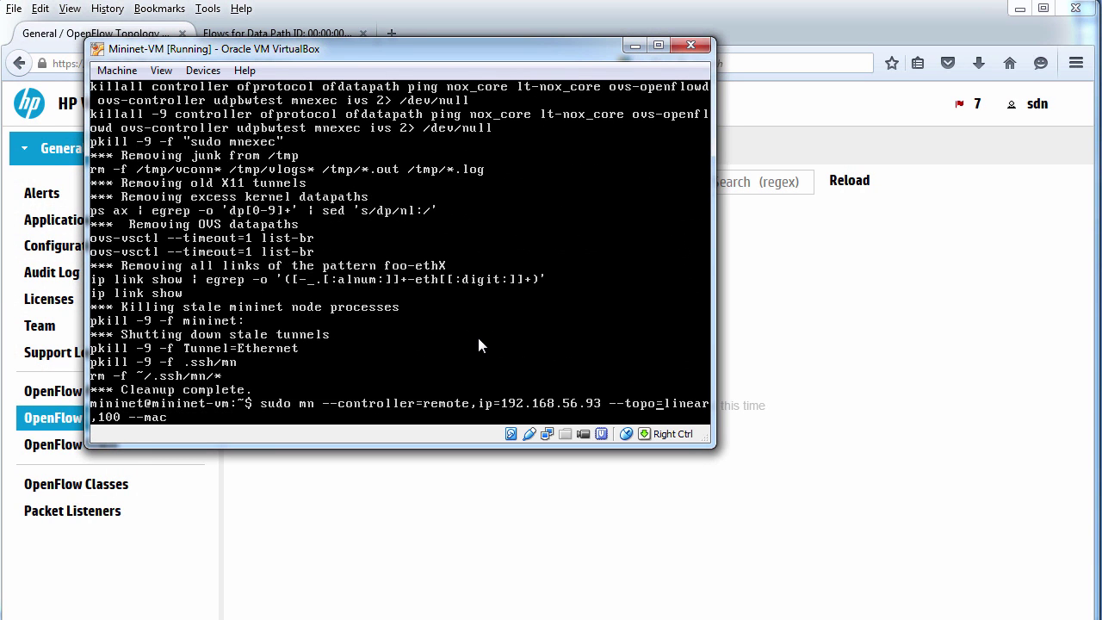
pyautogui.press('Delete')
pyautogui.press('Delete')
pyautogui.press('Delete')
pyautogui.write('tree')
pyautogui.press('Delete')
pyautogui.press('Delete')
pyautogui.write('4')
pyautogui.press('Return')
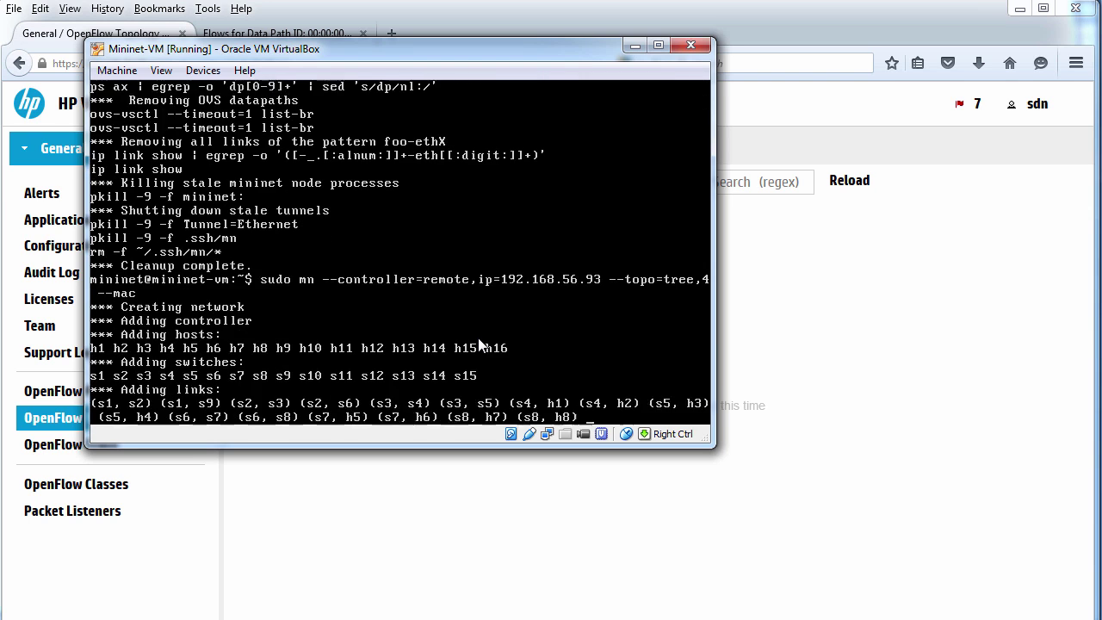
pyautogui.write('pingall')
pyautogui.press('Return')
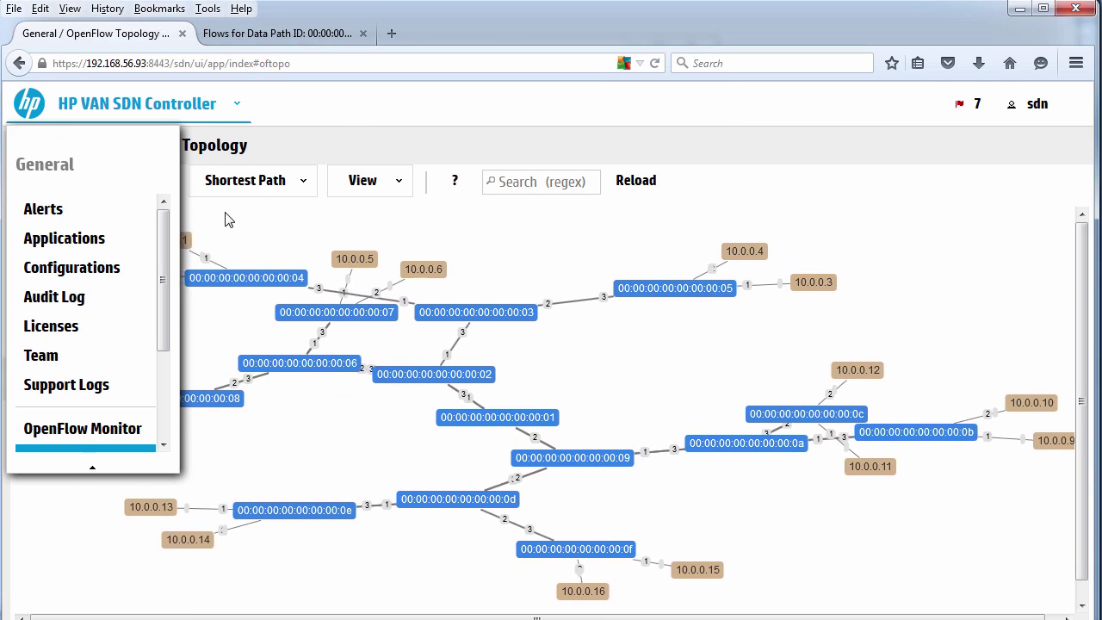
# Reposition root switch 00:01 and inspect switches 00:02, 00:09 and 00:0a in the tree layout.
pyautogui.moveTo(411, 416); pyautogui.dragTo(644, 365)
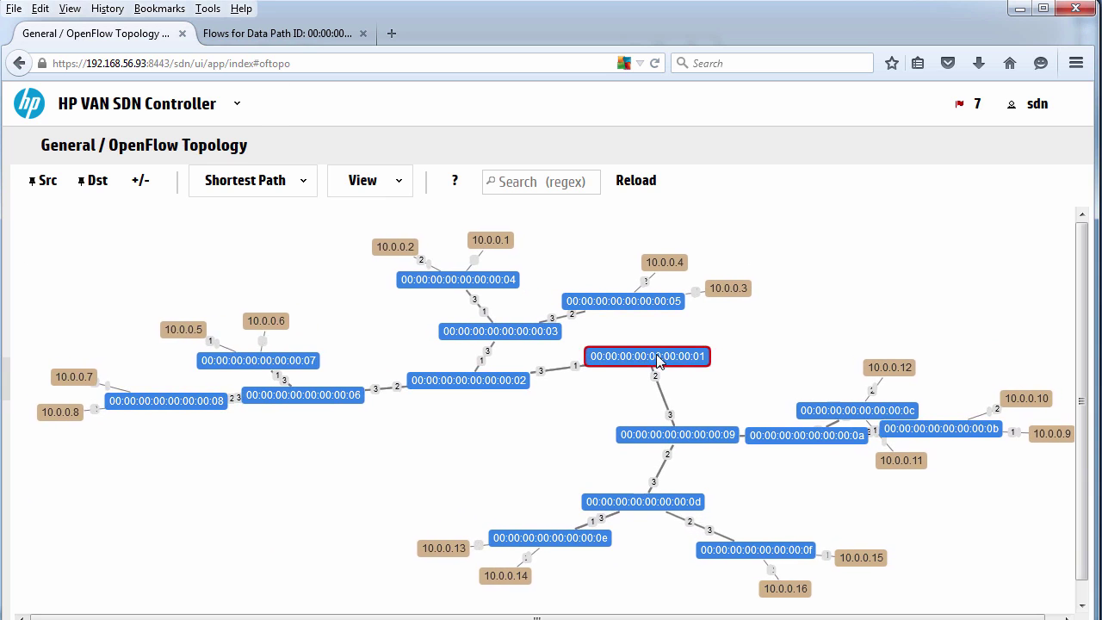
pyautogui.click(518, 355)
pyautogui.click(663, 425)
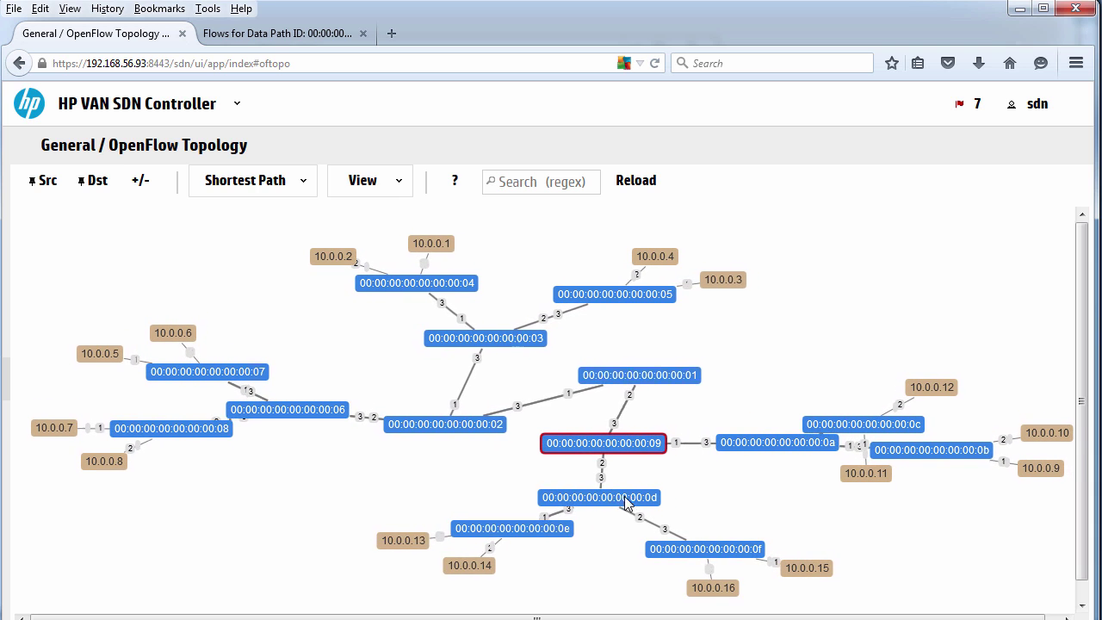
pyautogui.moveTo(646, 396); pyautogui.dragTo(544, 422)
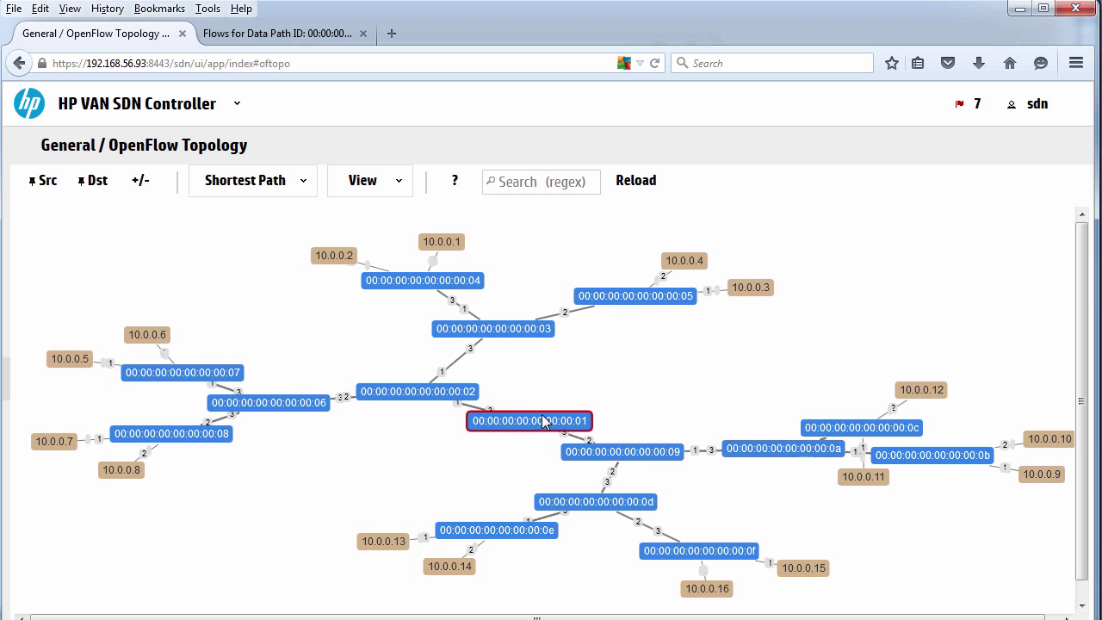
pyautogui.click(625, 456)
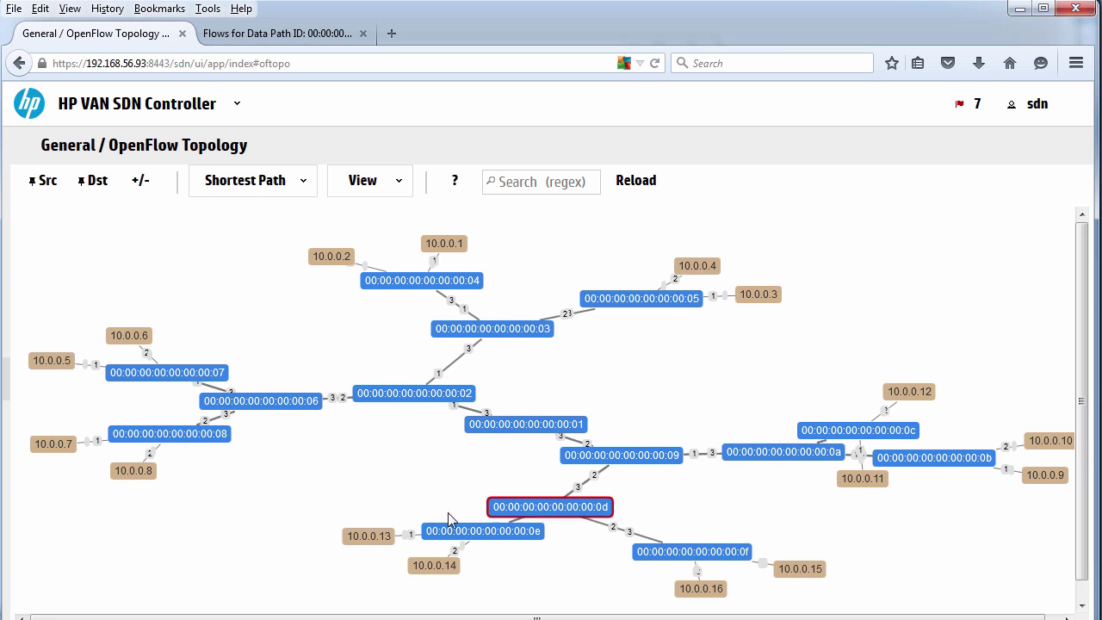
pyautogui.click(762, 456)
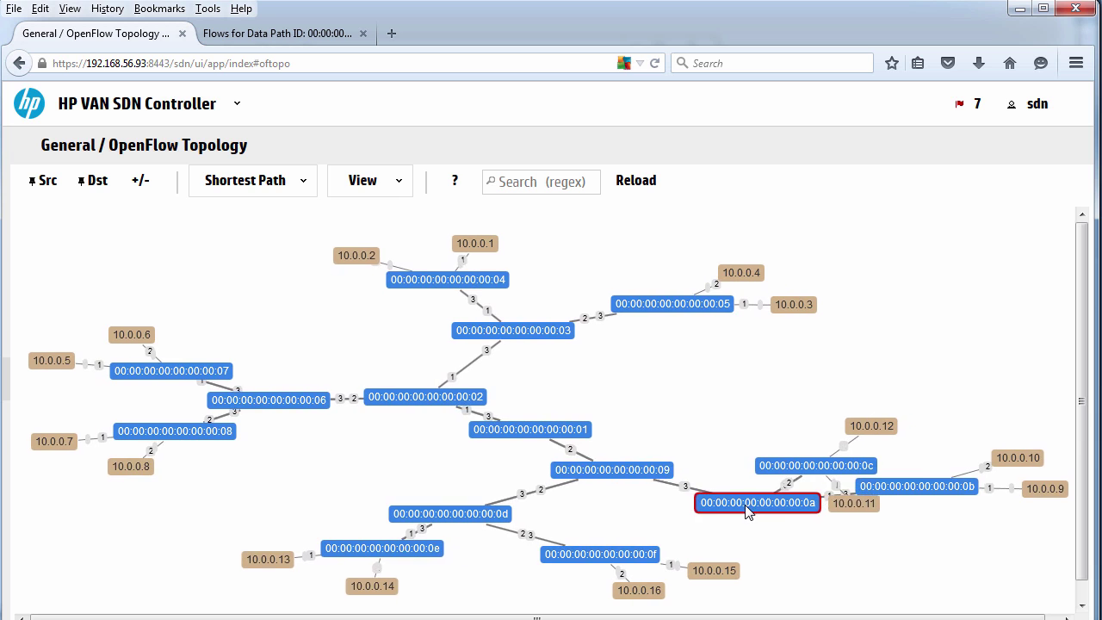
# Move switches 00:0c and 00:05 and hosts 10.0.0.11 and 10.0.0.12, then reload the topology page.
pyautogui.moveTo(783, 465); pyautogui.dragTo(741, 395)
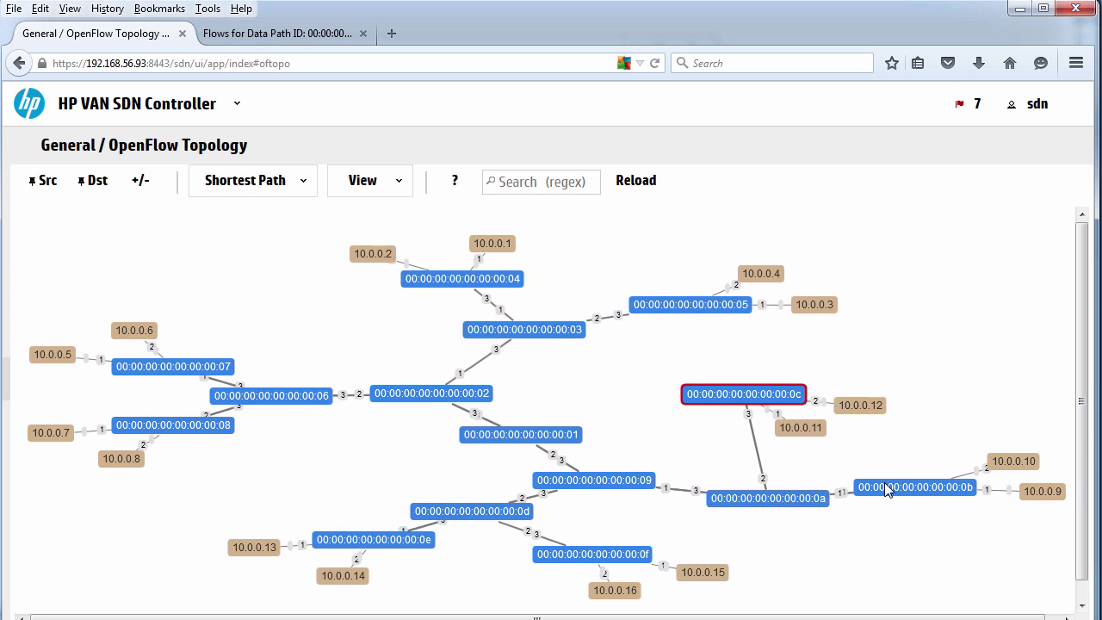
pyautogui.click(918, 441)
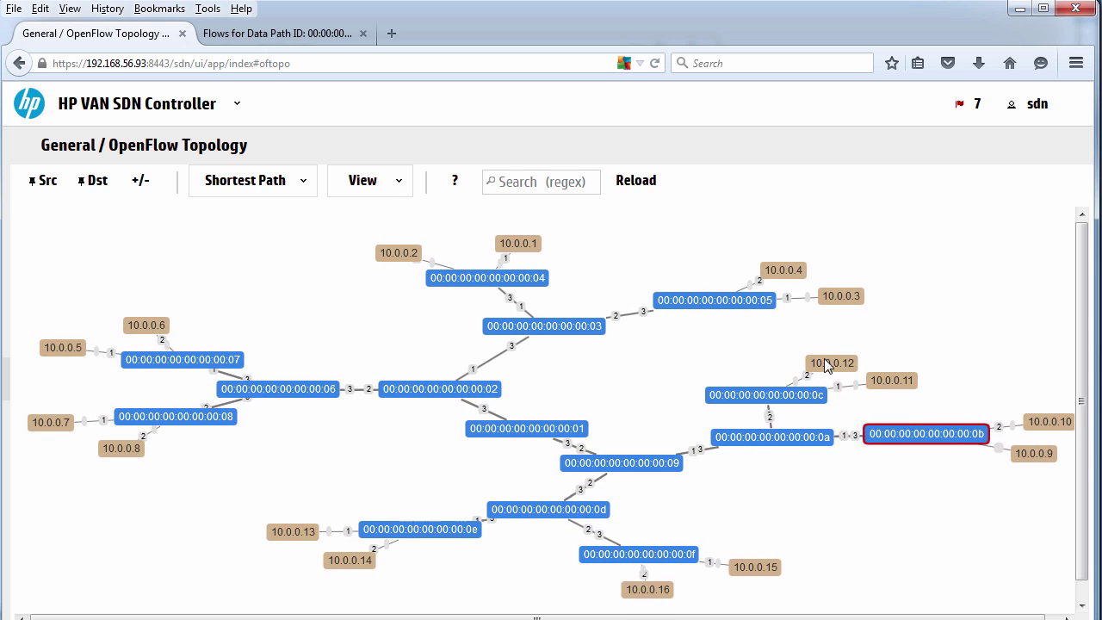
pyautogui.moveTo(799, 351); pyautogui.dragTo(793, 346)
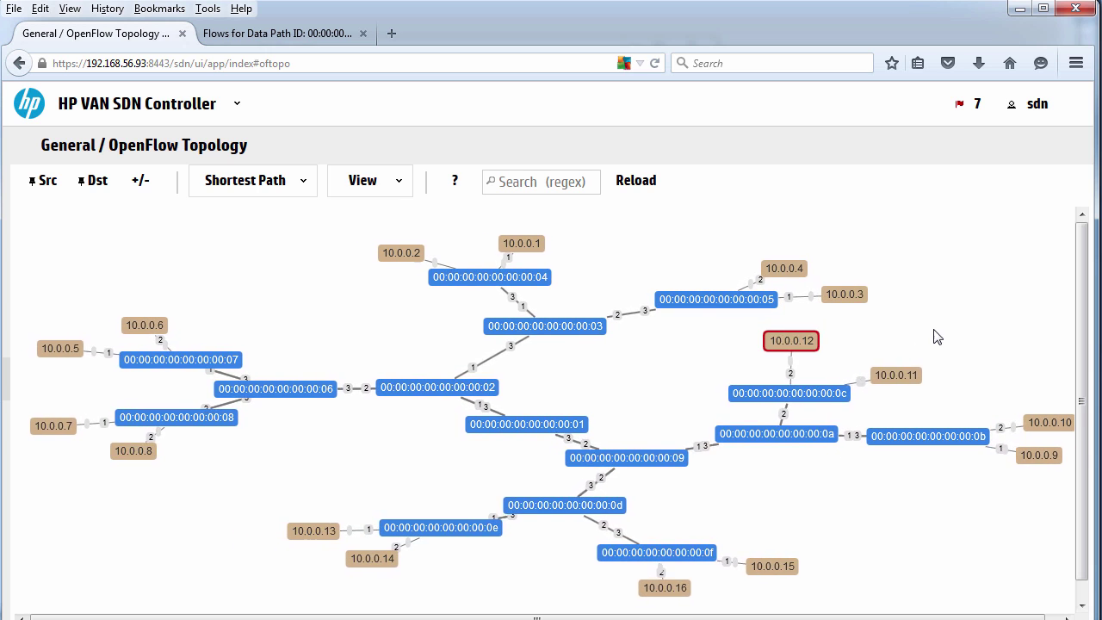
pyautogui.moveTo(896, 375); pyautogui.dragTo(935, 328)
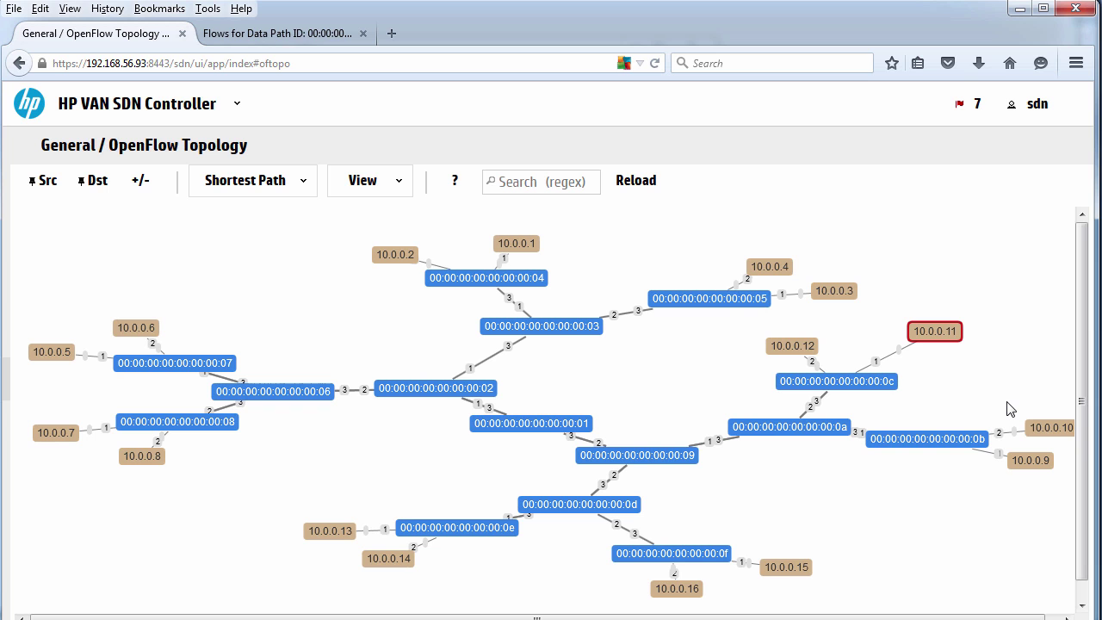
pyautogui.moveTo(736, 300); pyautogui.dragTo(659, 260)
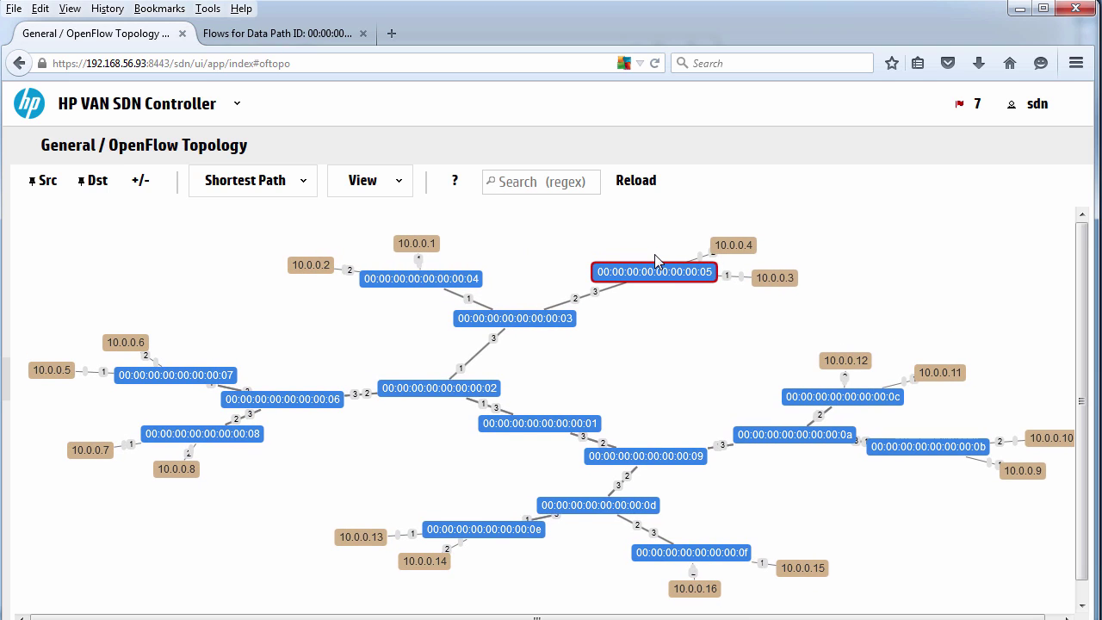
pyautogui.click(655, 64)
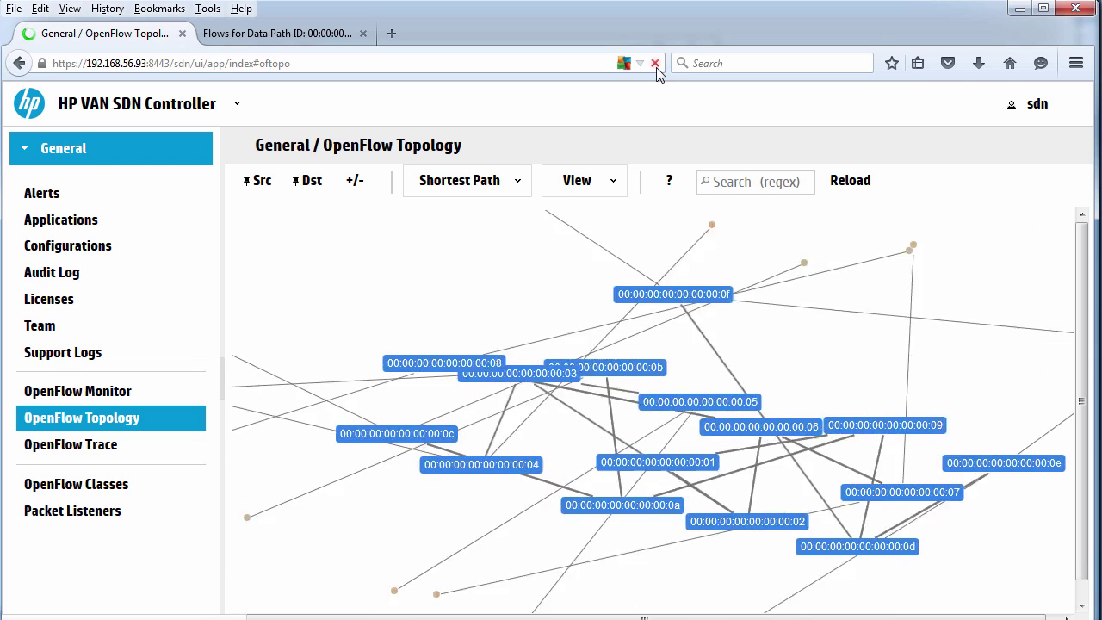